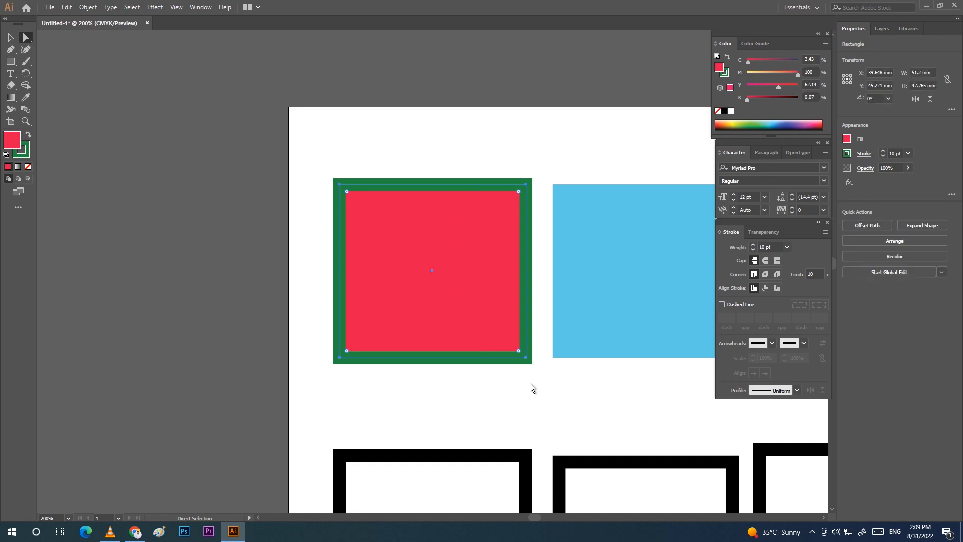
Step: Remove the red square's fill, keeping its green stroke, and apply the same red fill to it again
left_click_drag(308, 153, 548, 384)
left_click(548, 383)
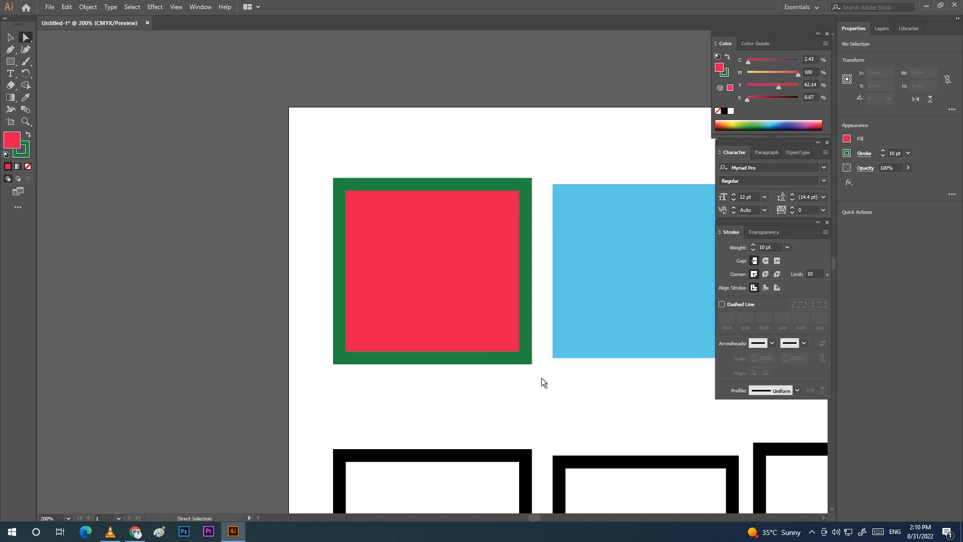
left_click_drag(309, 151, 543, 405)
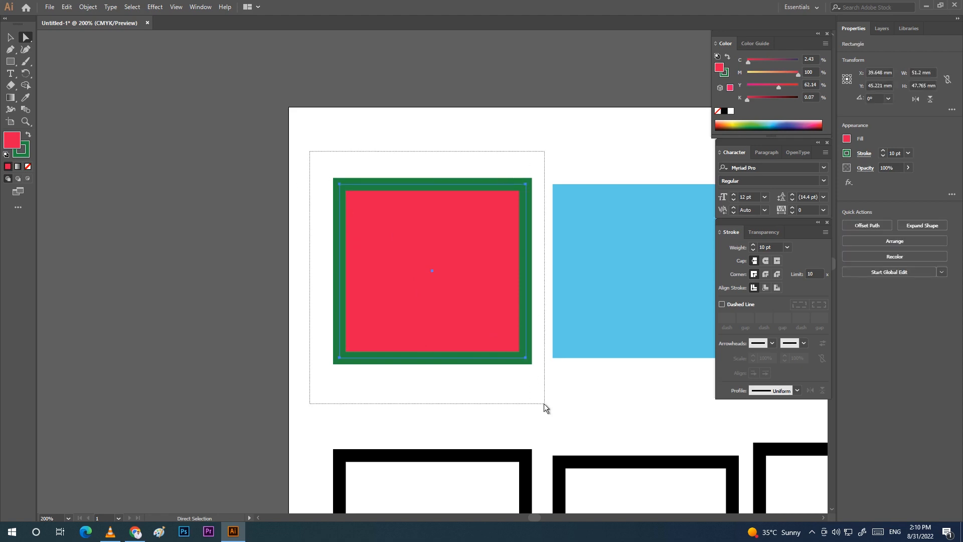
left_click_drag(313, 156, 545, 372)
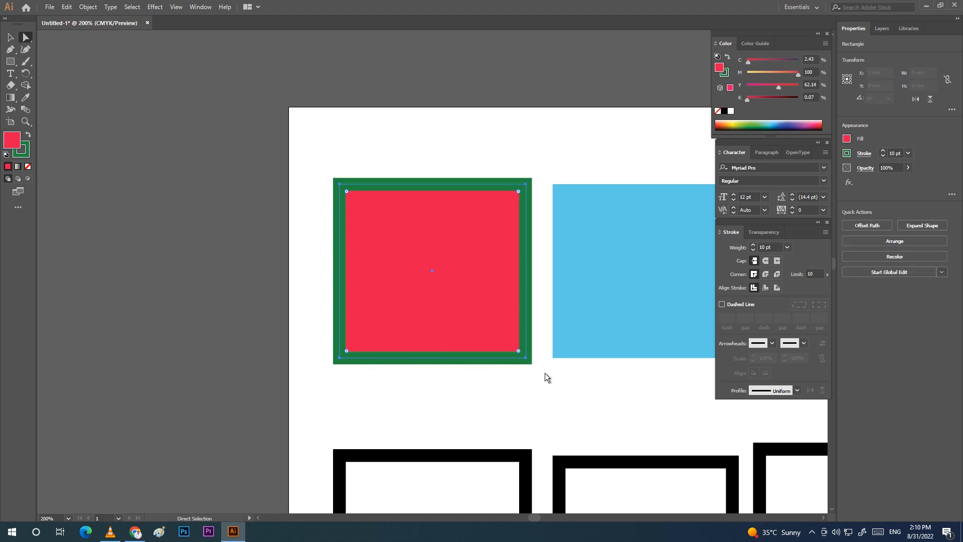
left_click(15, 145)
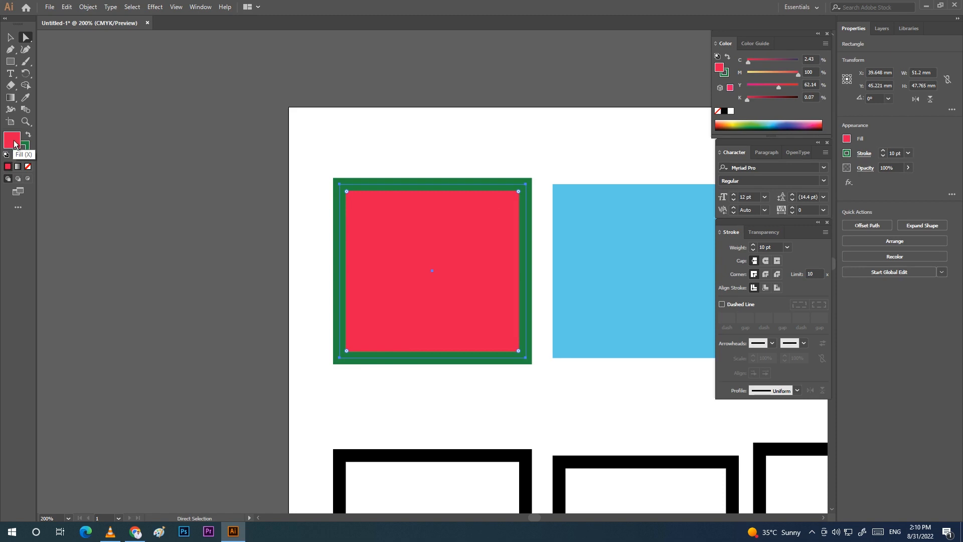
left_click(28, 166)
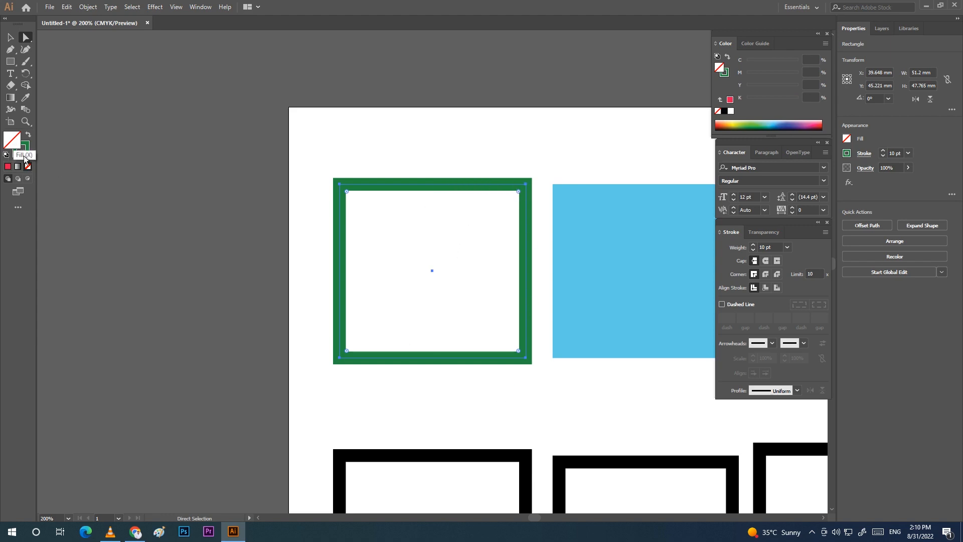
left_click(8, 166)
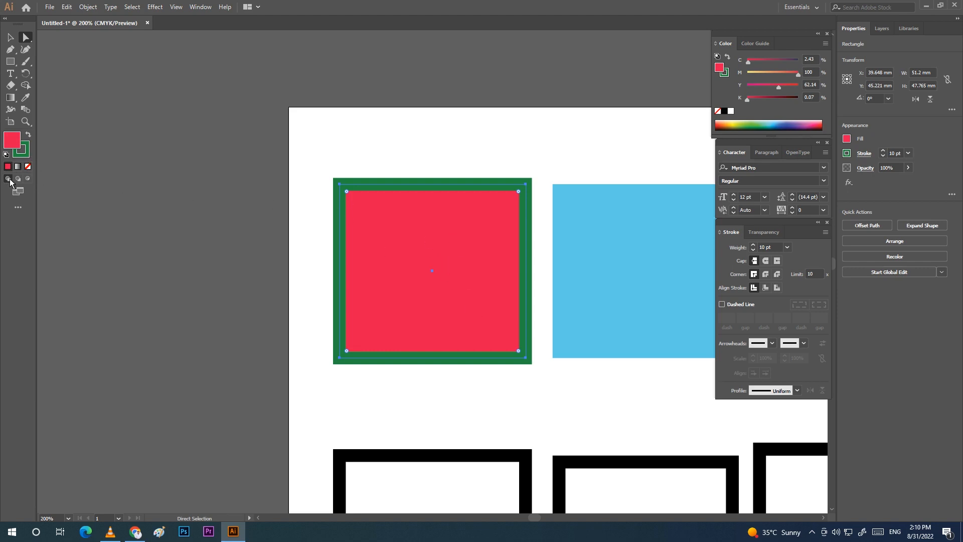
Step: Try removing the green stroke from the red square so that only its fill is left
left_click(22, 149)
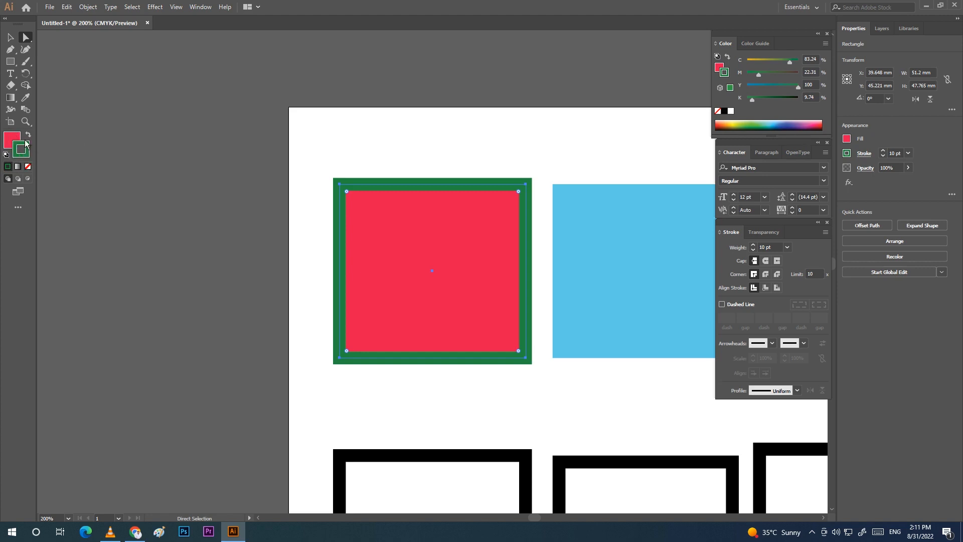
left_click(27, 168)
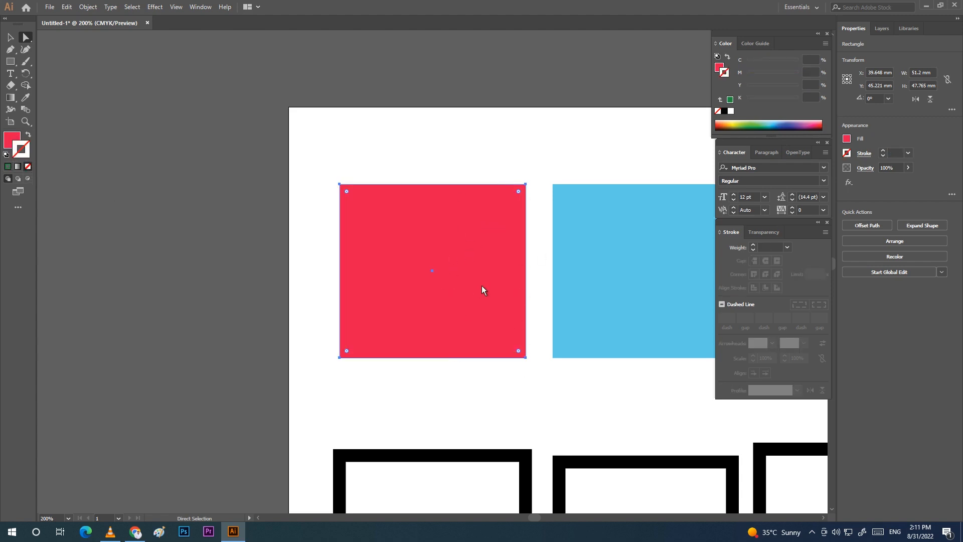
left_click_drag(114, 147, 356, 392)
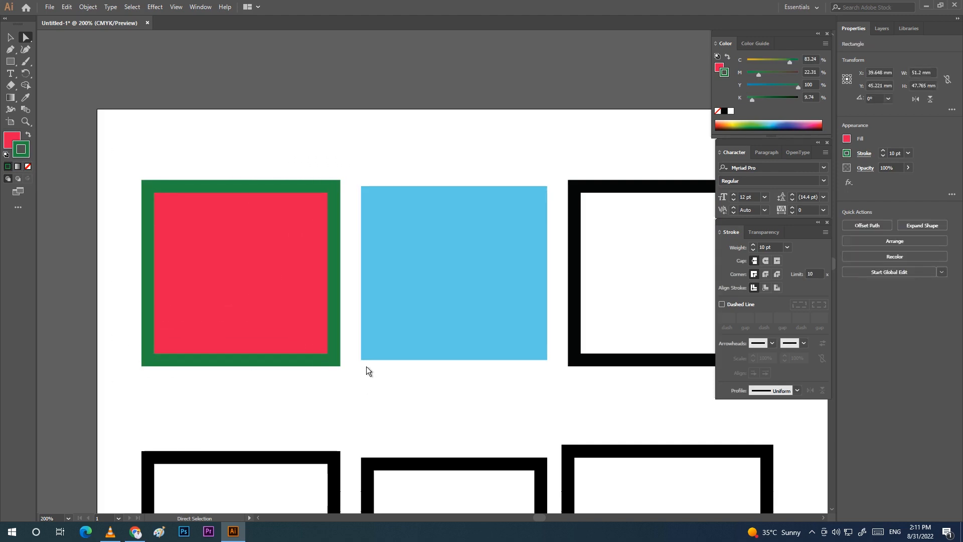
Step: Apply the last-used green colour as the blue square's stroke and set the stroke weight to 10 pt
left_click_drag(353, 166, 564, 399)
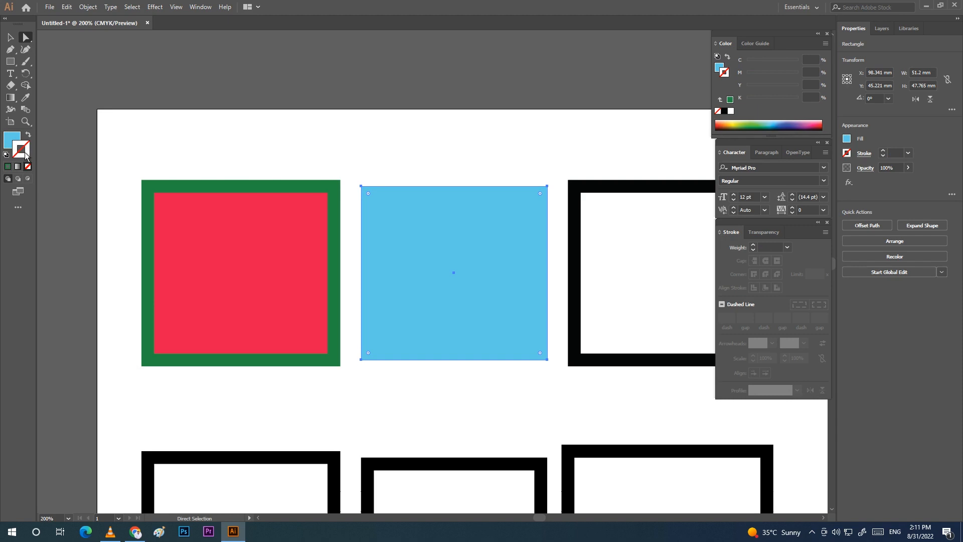
left_click(7, 169)
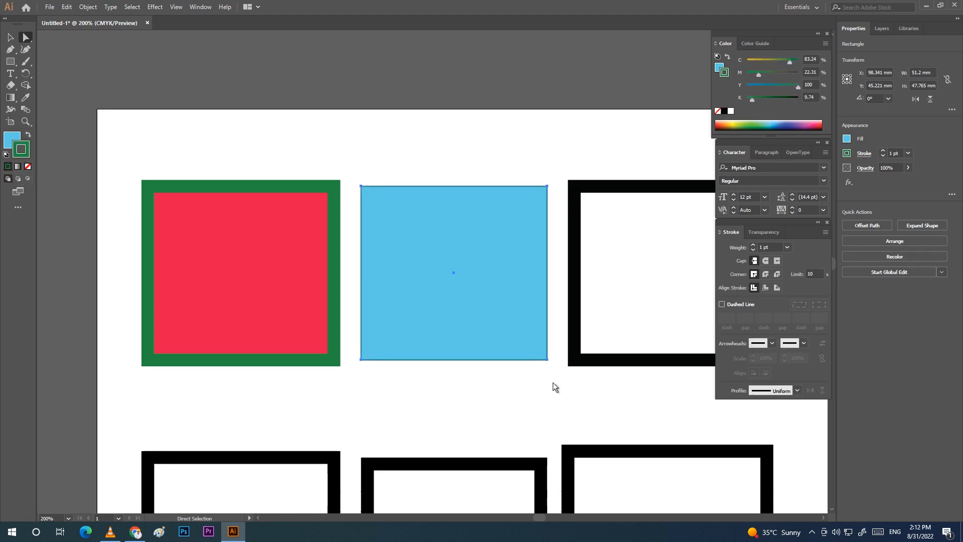
left_click_drag(467, 167, 552, 381)
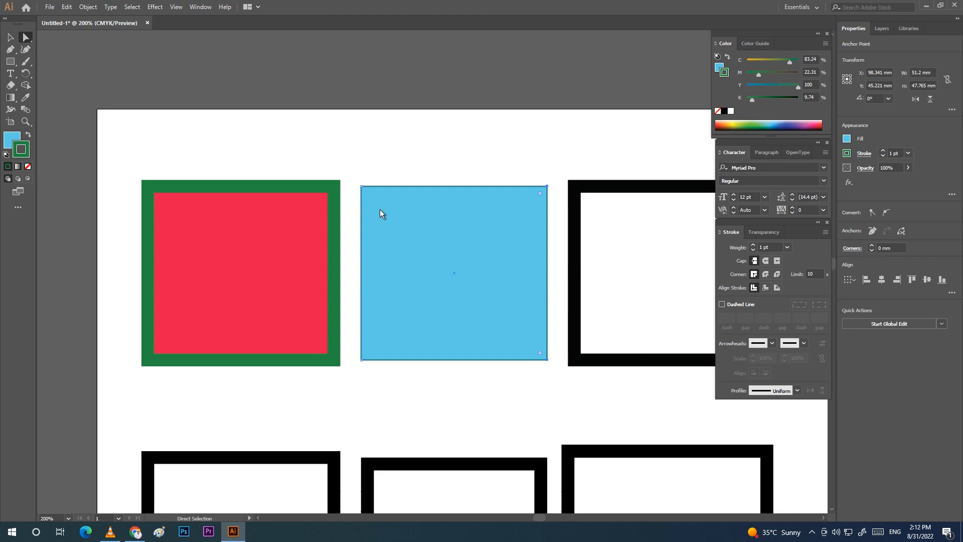
left_click_drag(349, 175, 559, 380)
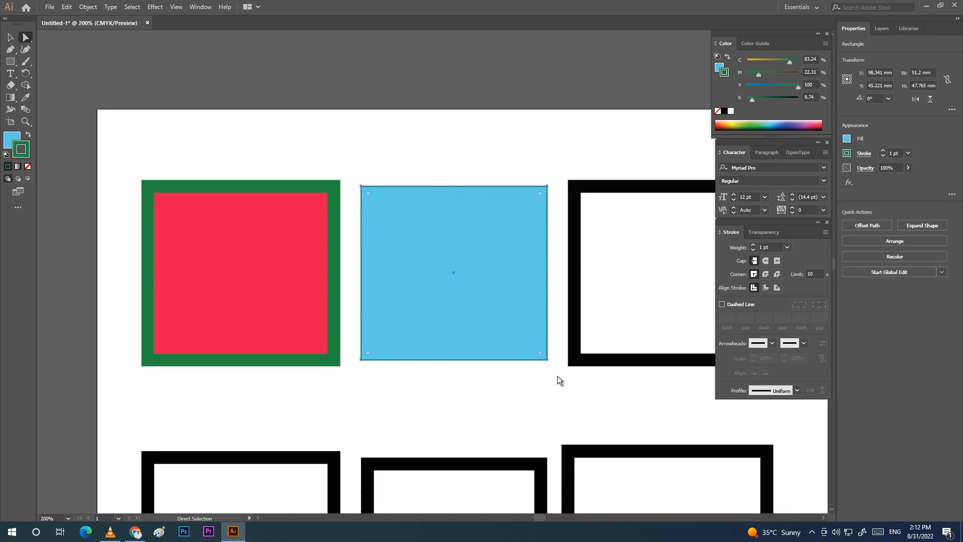
left_click(908, 153)
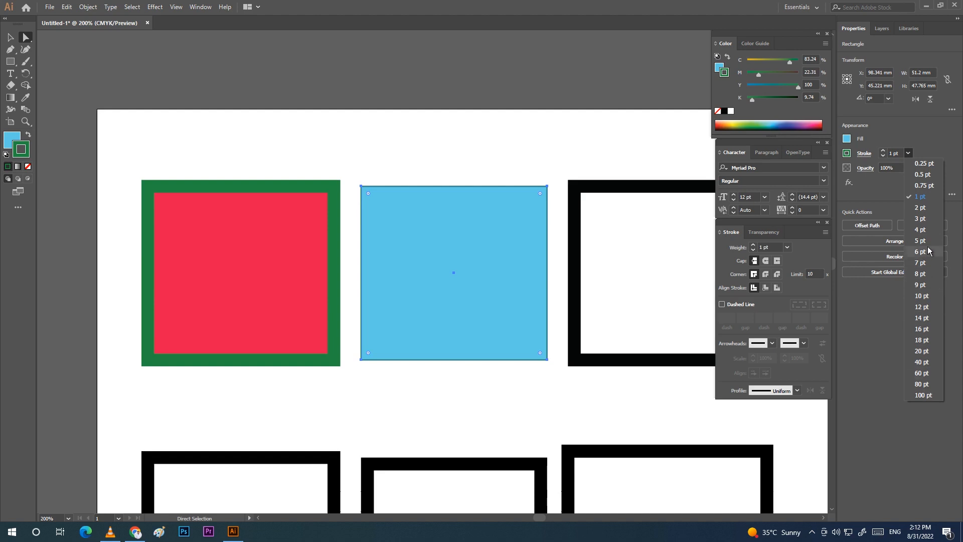
left_click(922, 296)
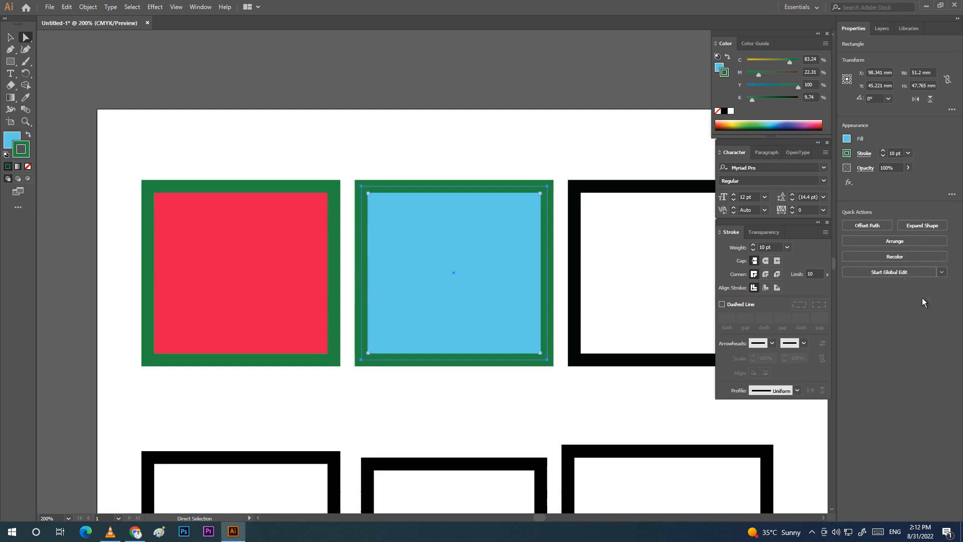
Step: Change the blue square's stroke colour from green to a yellow-green using the Color Picker
double_click(26, 145)
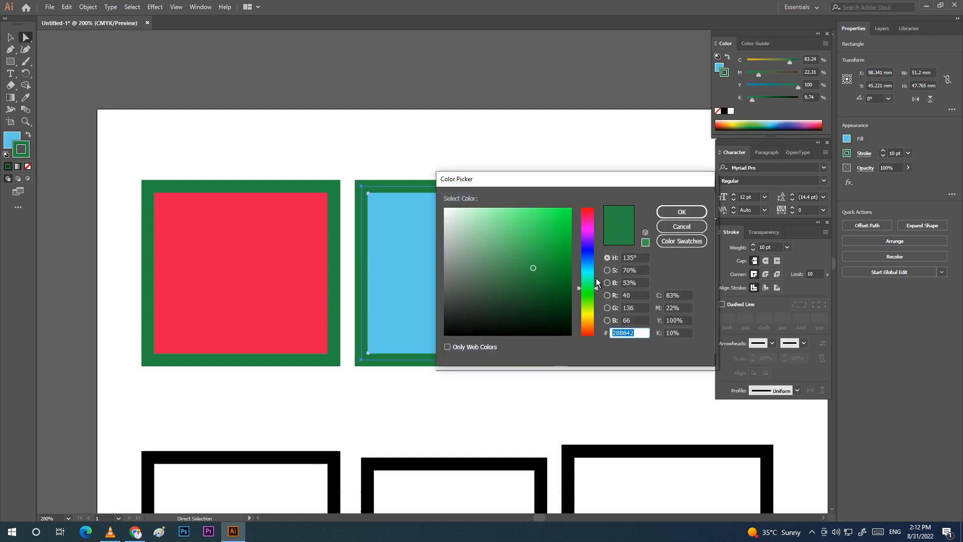
left_click_drag(590, 277, 589, 312)
left_click(555, 252)
left_click(682, 212)
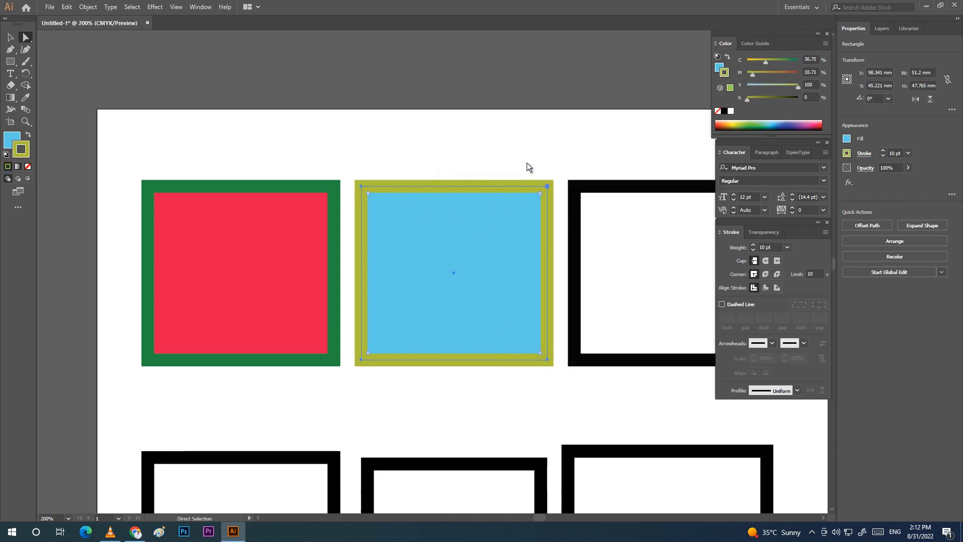
left_click(556, 161)
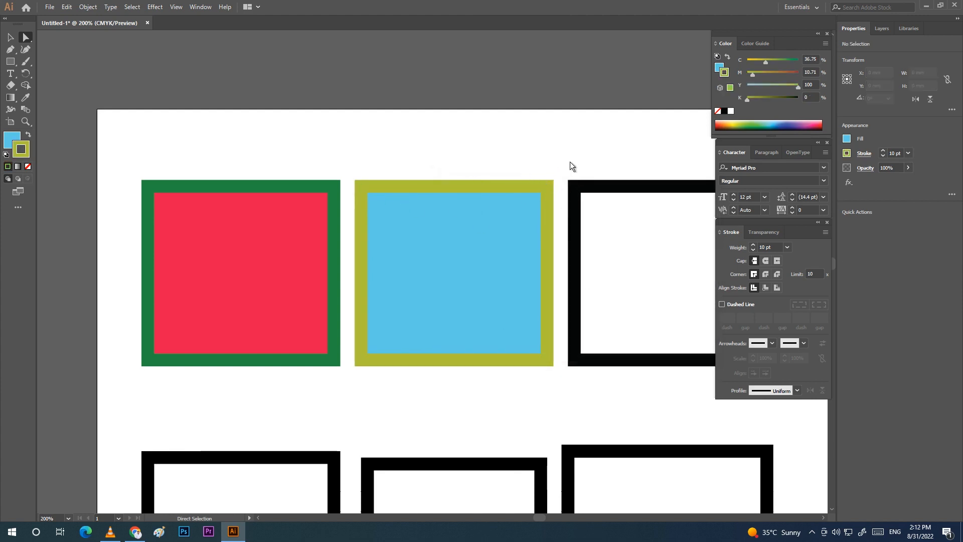
Step: Select only the blue square, set its stroke to none, and deselect it
left_click_drag(642, 256, 524, 249)
left_click_drag(445, 159, 661, 383)
left_click(587, 380)
left_click_drag(231, 162, 441, 381)
left_click_drag(154, 153, 357, 396)
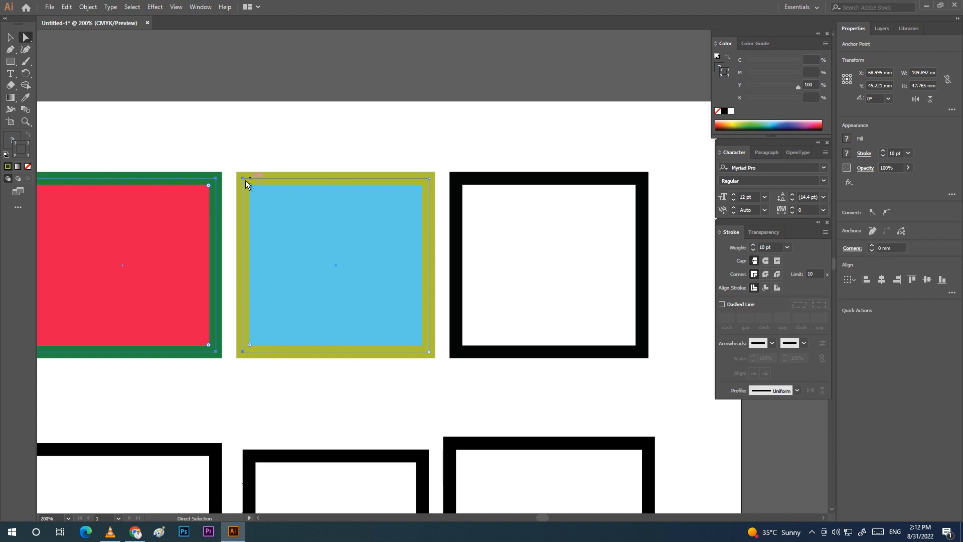
left_click_drag(229, 155, 446, 378)
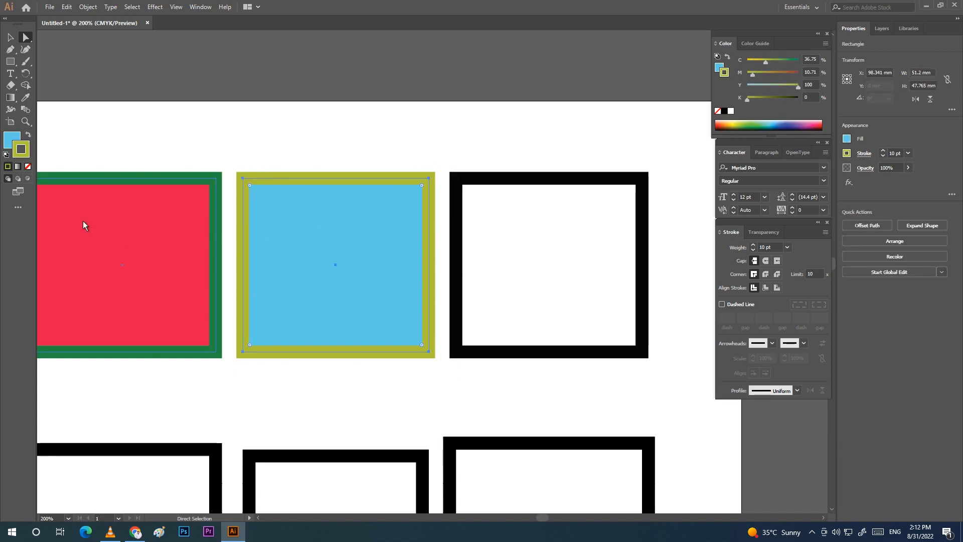
left_click(29, 168)
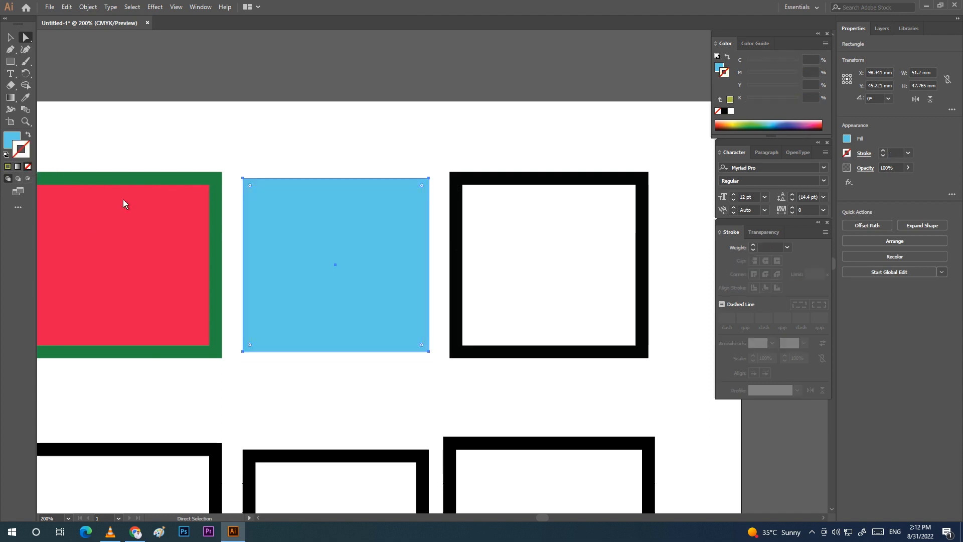
left_click(300, 161)
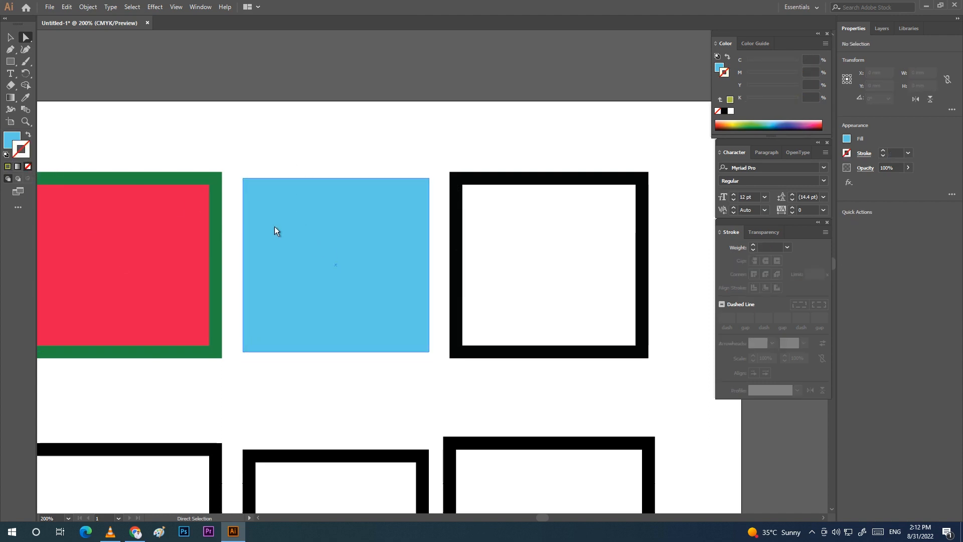
Step: Try moving the blue square and the red square by their filled interiors, undoing each move
left_click_drag(352, 272, 365, 230)
key("ctrl+z")
key("ctrl+z")
left_click_drag(102, 136, 218, 389)
mouse_move(144, 280)
left_mouse_down()
mouse_move(196, 304)
mouse_move(228, 356)
left_mouse_up()
key("ctrl+z")
Step: Try to grab the unfilled black-outlined square by its empty interior with the Direct Selection and Selection tools
left_click(452, 156)
left_click_drag(440, 159, 688, 417)
left_click_drag(562, 255, 666, 416)
left_click_drag(512, 244, 639, 343)
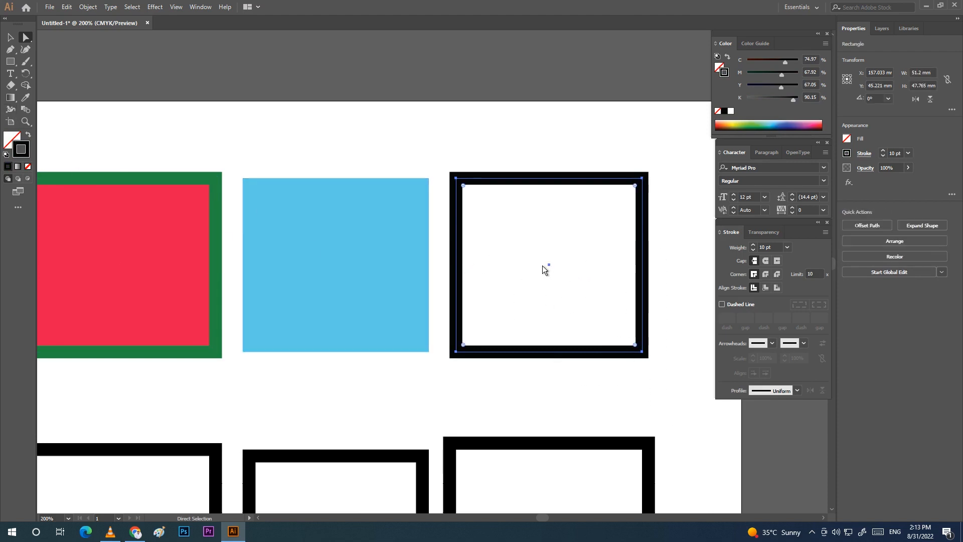
left_click_drag(439, 155, 692, 391)
key("v")
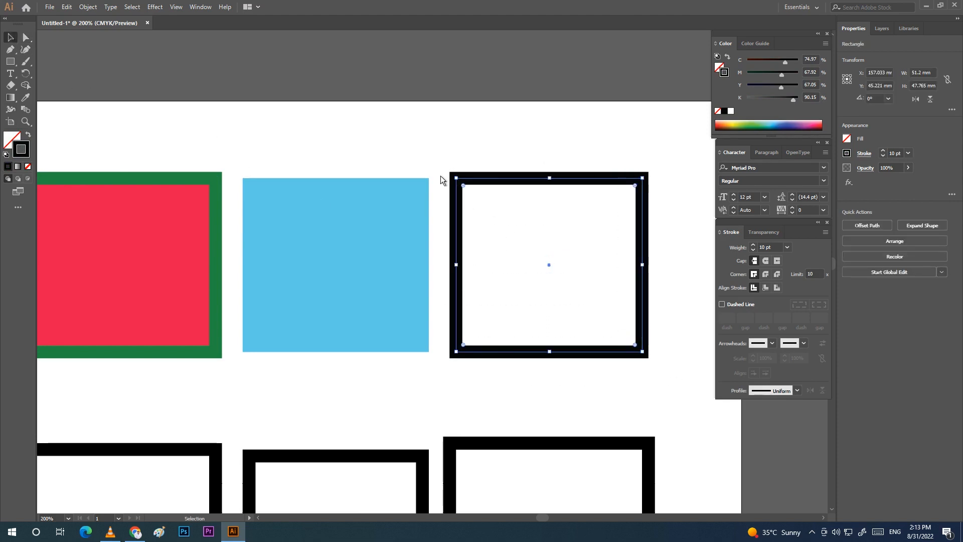
mouse_move(512, 196)
left_mouse_down()
mouse_move(622, 320)
mouse_move(517, 192)
left_mouse_up()
left_click(595, 345)
Step: Examine how the strokes of the three black-outlined squares in the second row sit relative to their paths
key("space")
left_click_drag(331, 406, 399, 180)
left_click_drag(48, 181, 700, 406)
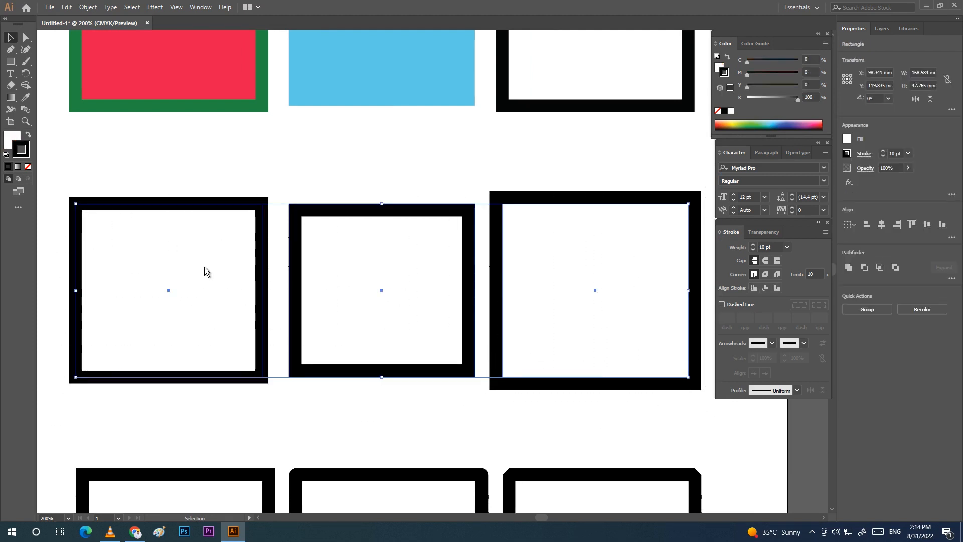
left_click(414, 414)
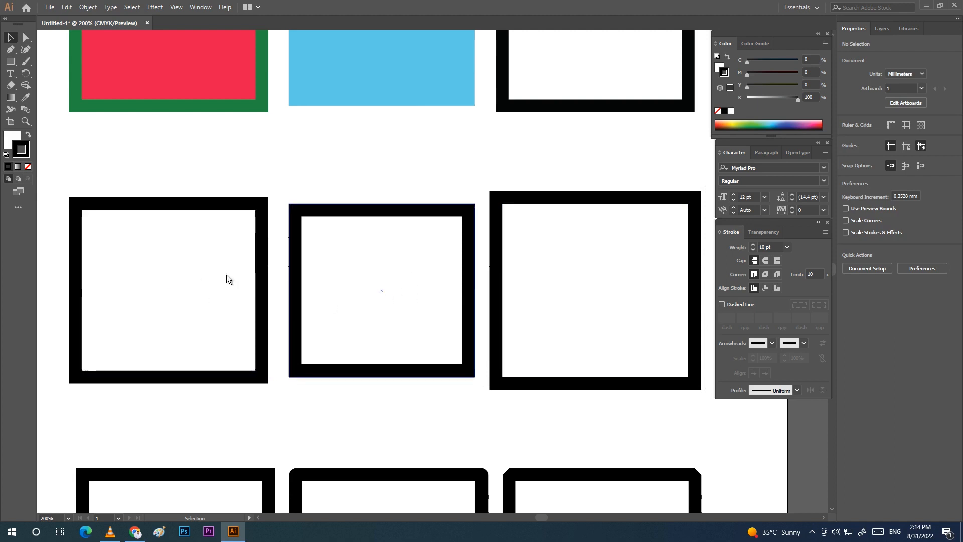
left_click_drag(47, 173, 713, 418)
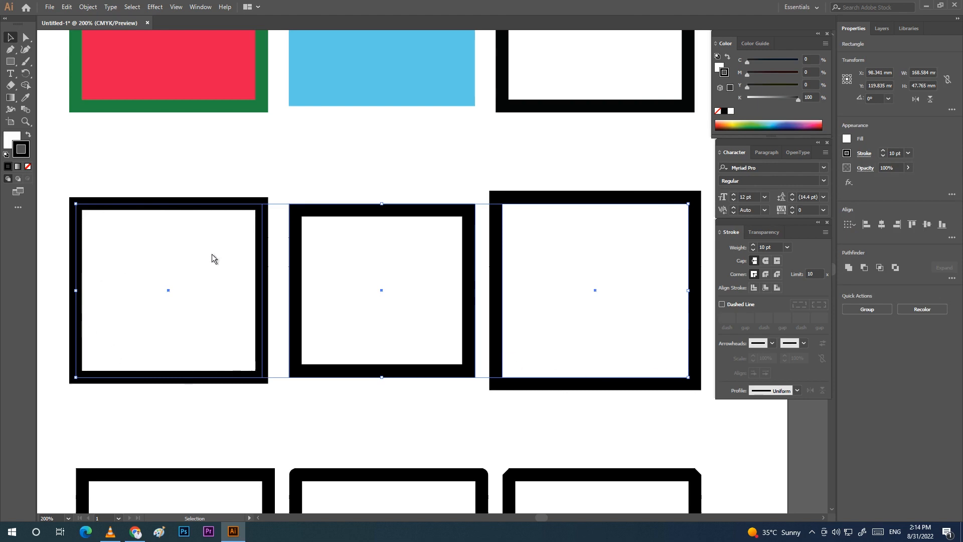
left_click(402, 408)
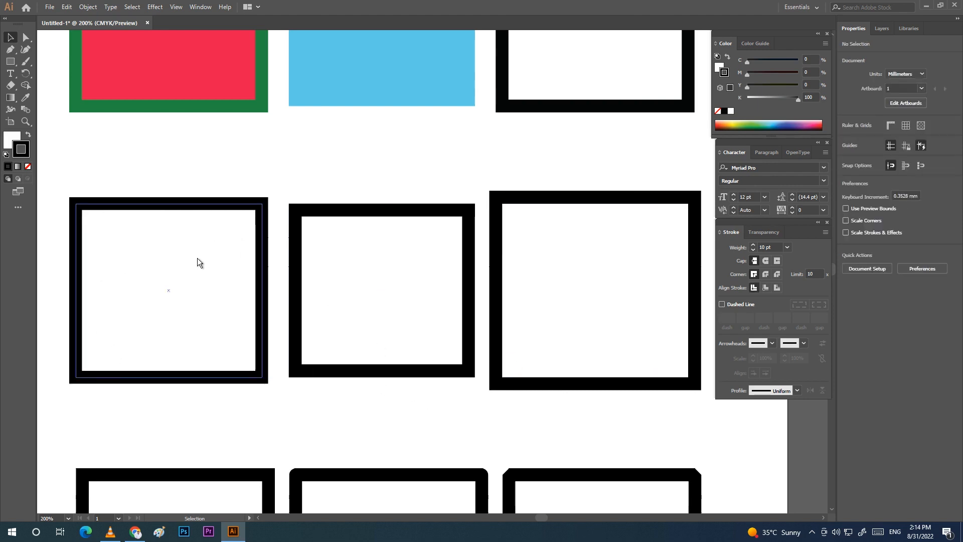
left_click_drag(53, 181, 711, 418)
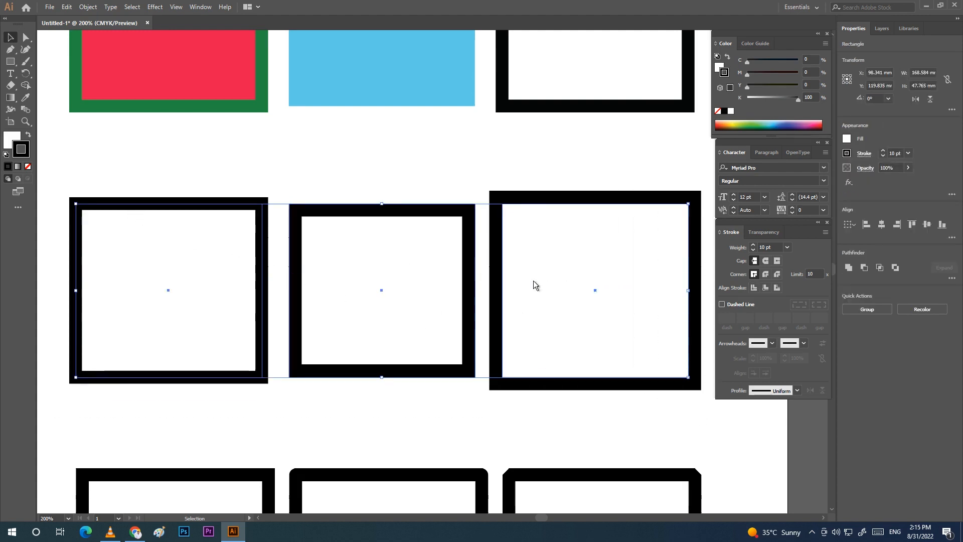
left_click(566, 427)
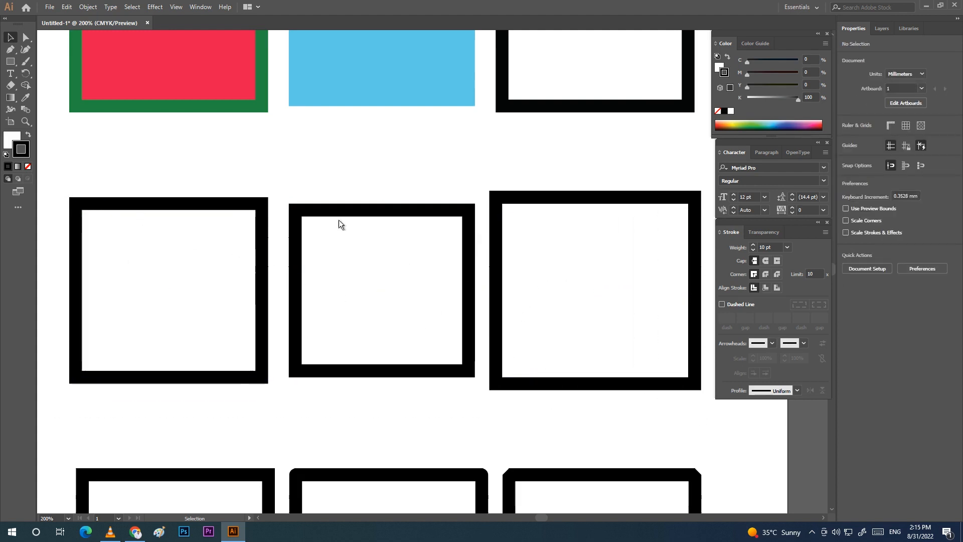
Step: Set the stroke weight of the first square in the second row to 18 pt
left_click_drag(49, 178, 279, 405)
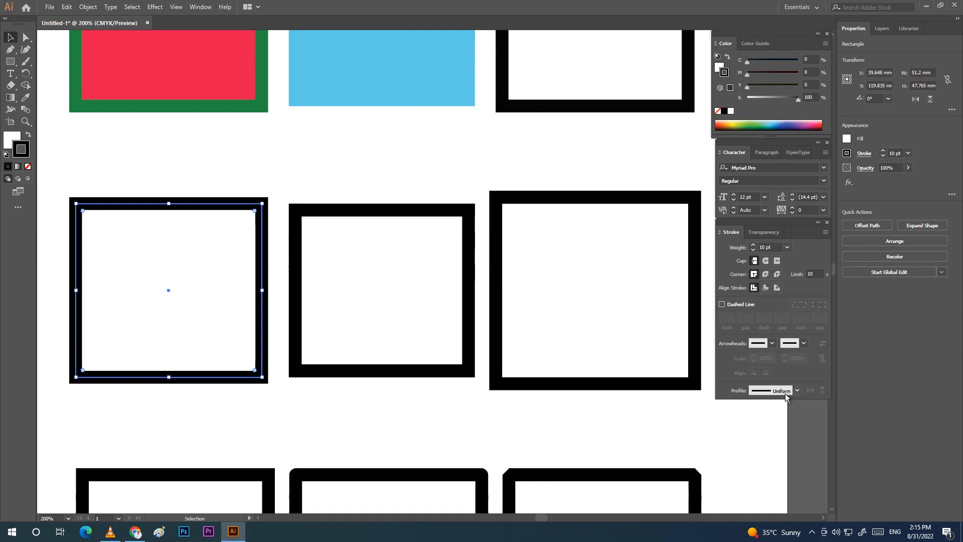
left_click_drag(53, 175, 279, 405)
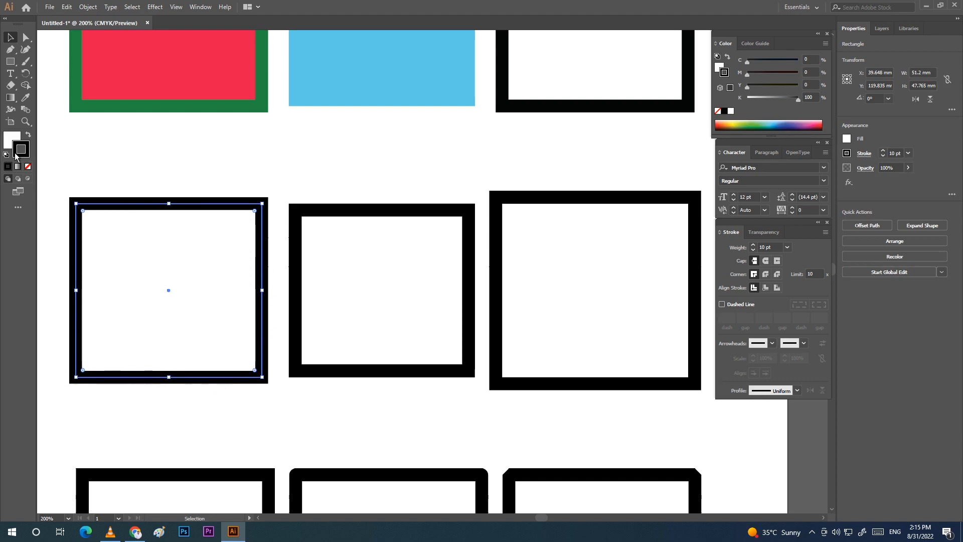
left_click(908, 153)
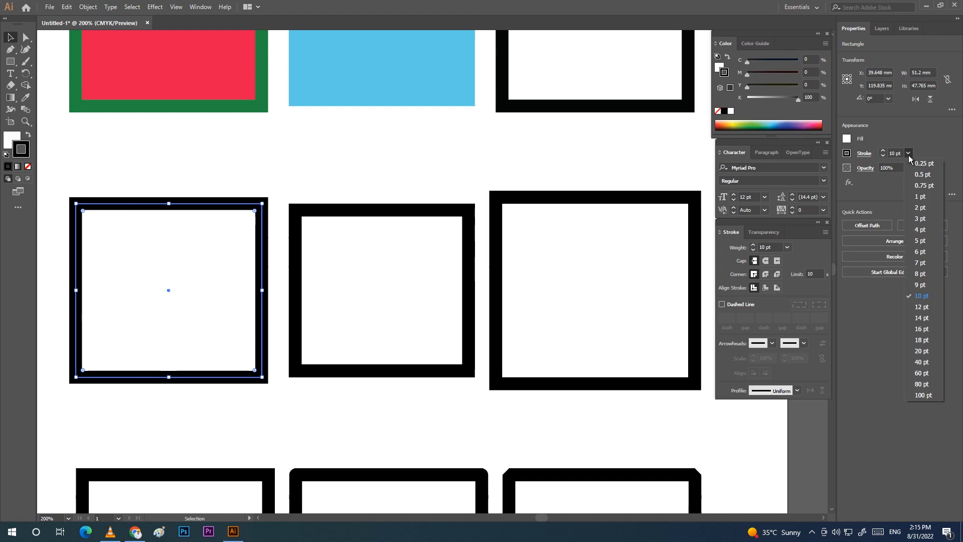
left_click(926, 341)
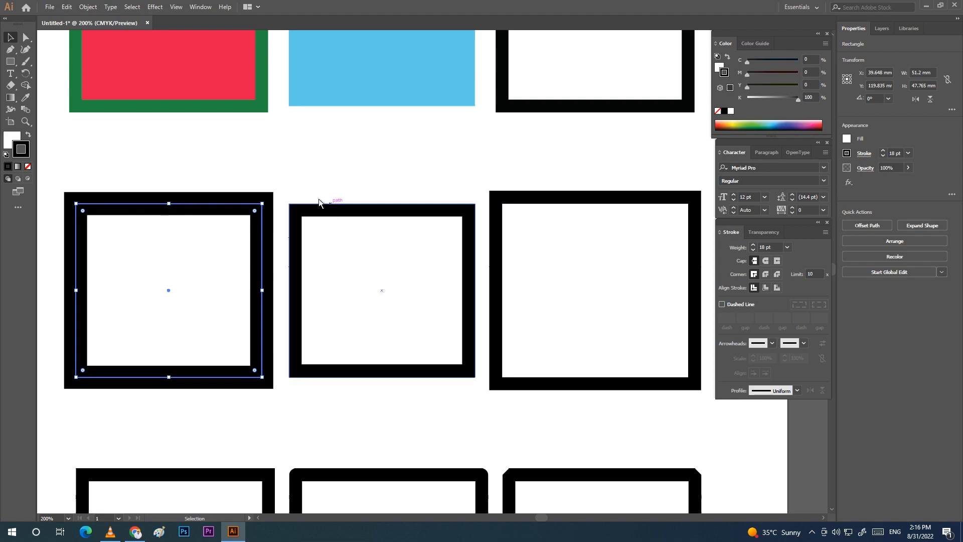
Step: Set the stroke weight of the middle square in the second row to 18 pt, undoing and redoing the change for comparison
left_click_drag(276, 173, 482, 404)
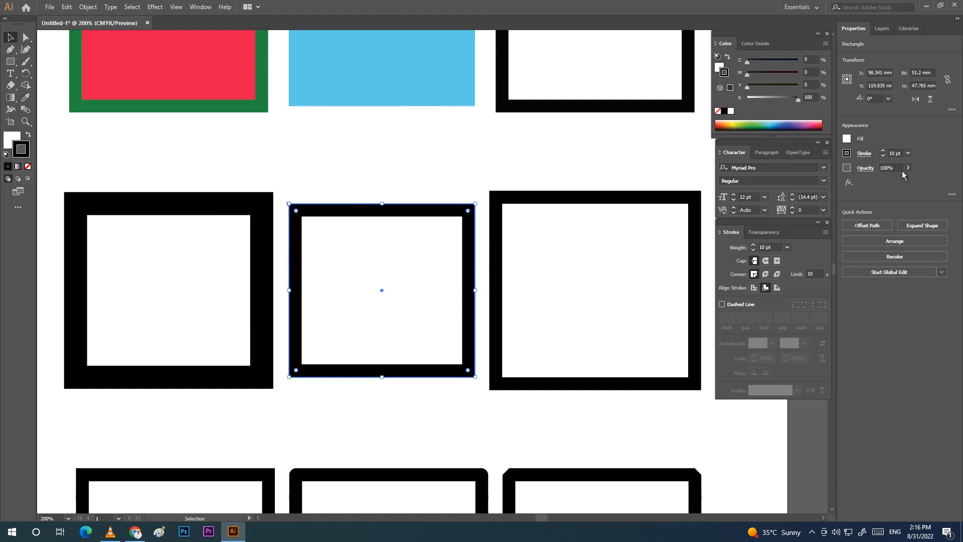
left_click(908, 153)
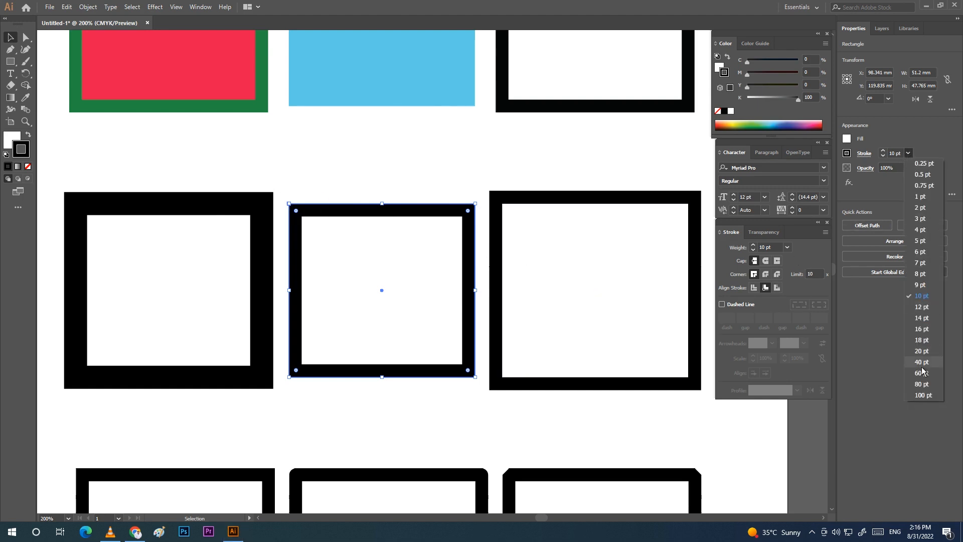
left_click(923, 340)
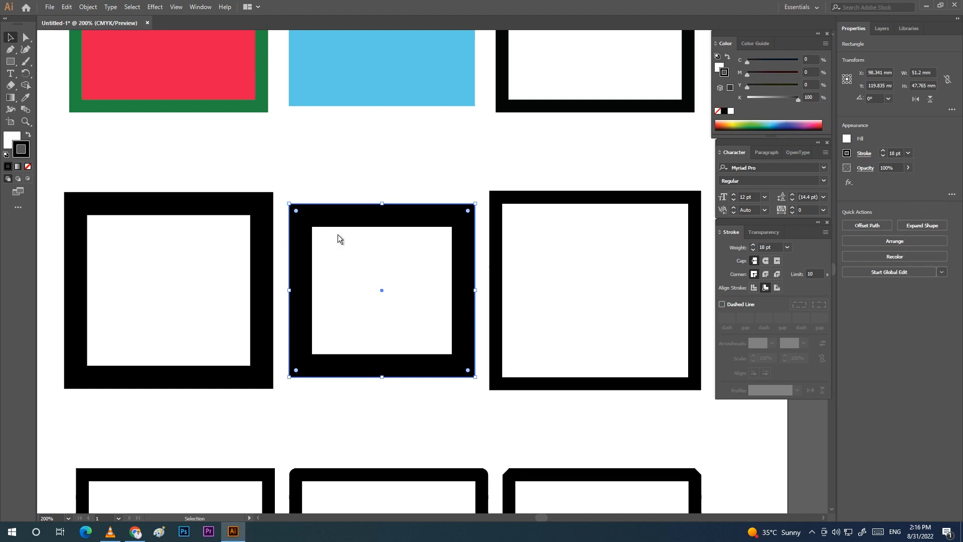
key("ctrl+z")
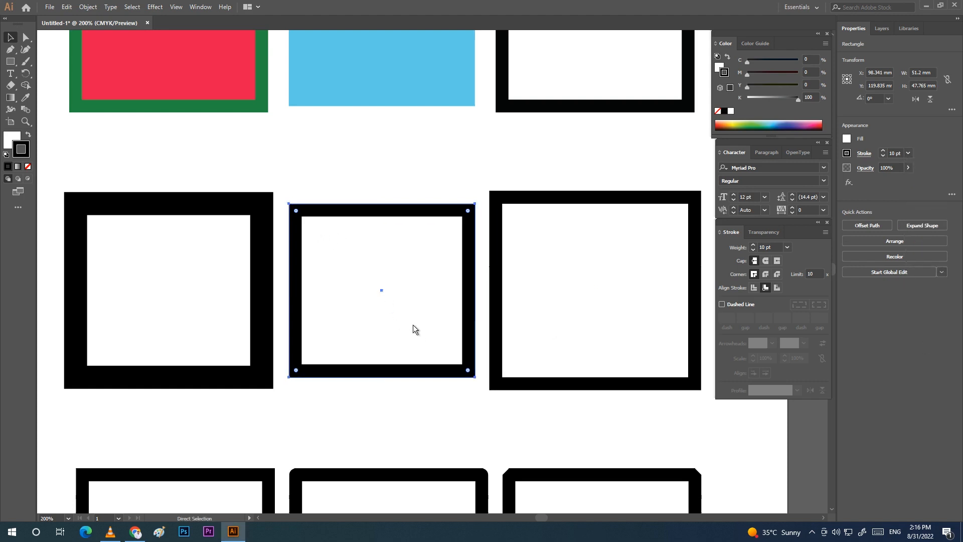
key("ctrl+shift+z")
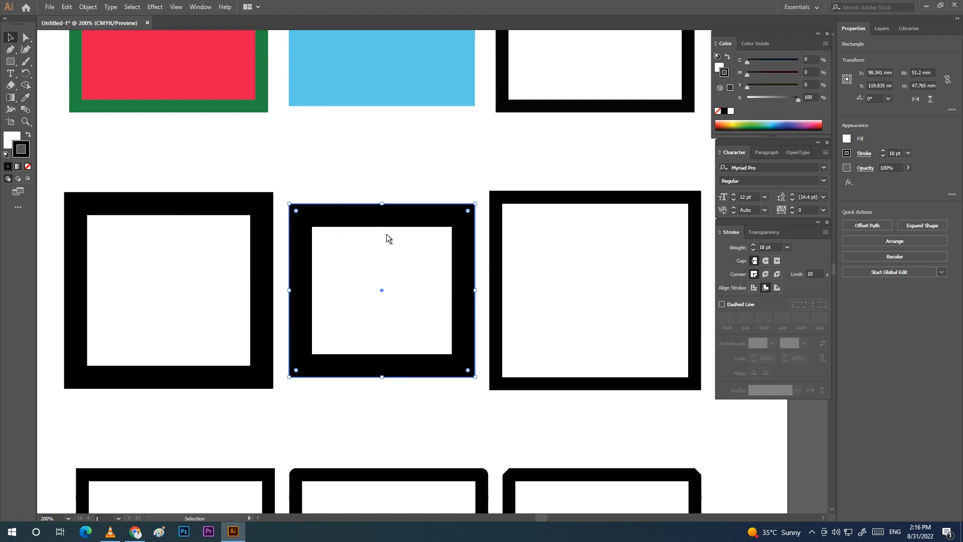
Step: Set the stroke weight of the third square in the second row to 18 pt
mouse_move(476, 172)
left_mouse_down()
mouse_move(607, 324)
mouse_move(714, 403)
left_mouse_up()
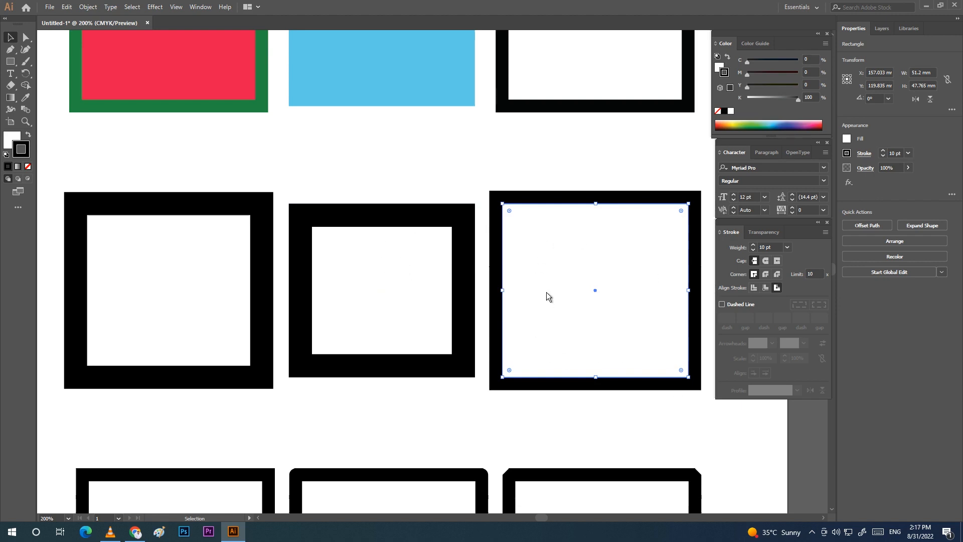
left_click(910, 157)
left_click(923, 344)
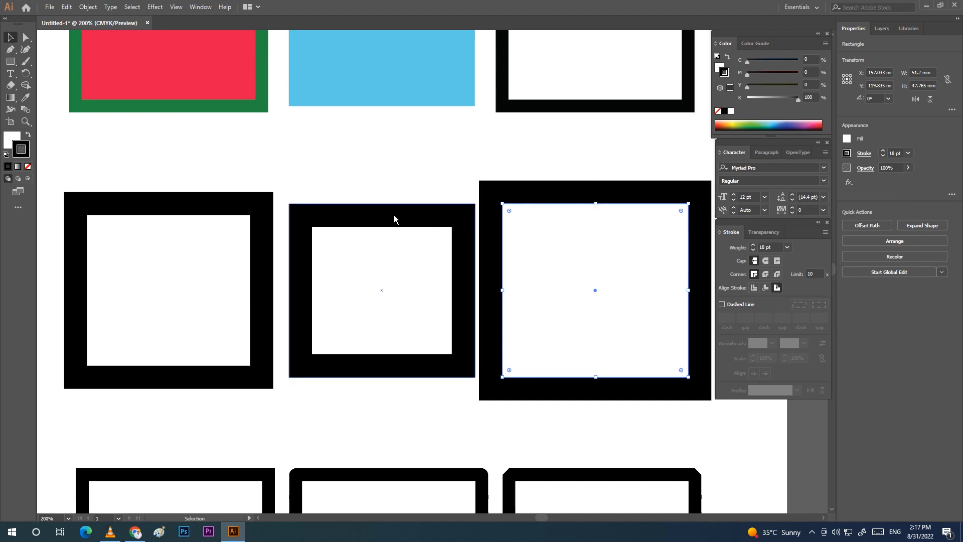
Step: Compare the stroke alignment settings of the three squares in the second row by selecting each one
left_click_drag(435, 162, 352, 406)
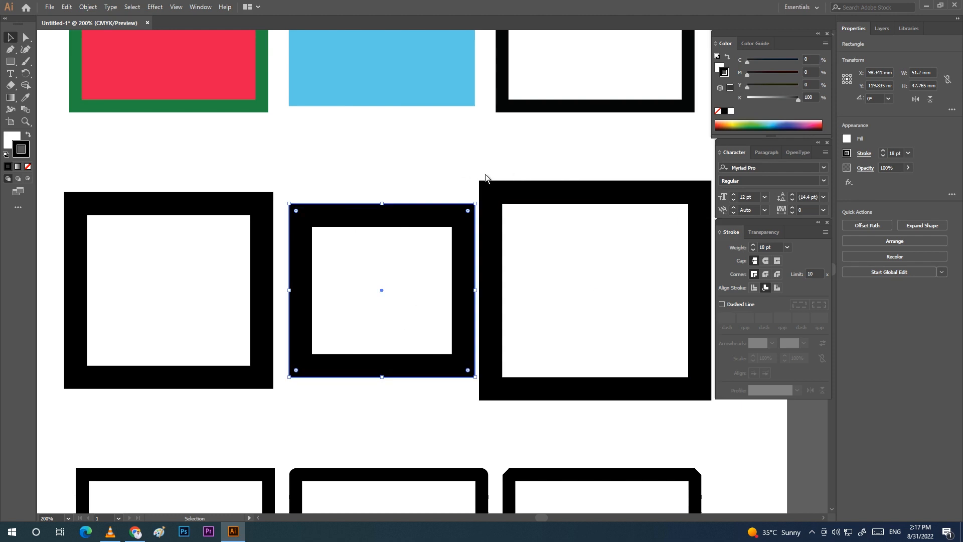
left_click_drag(516, 233, 717, 415)
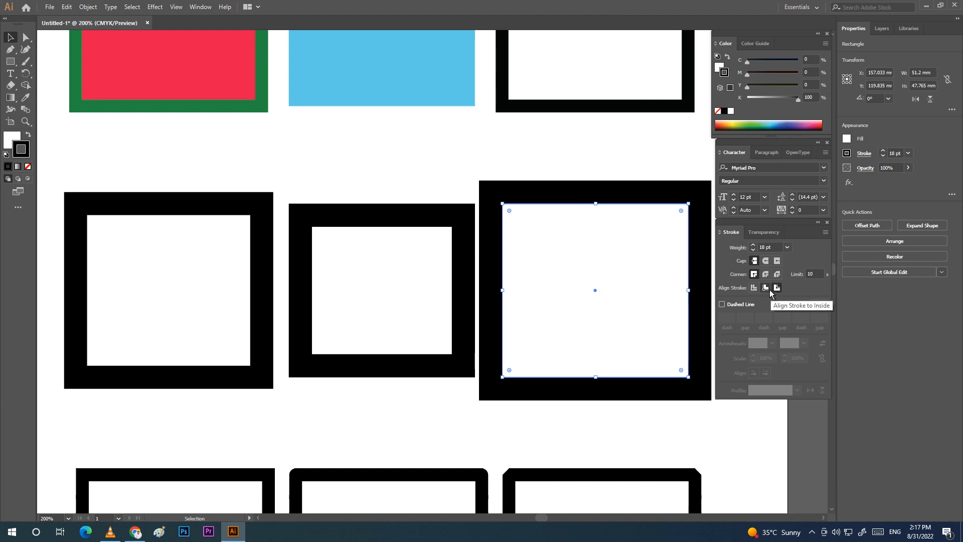
left_click_drag(287, 184, 464, 382)
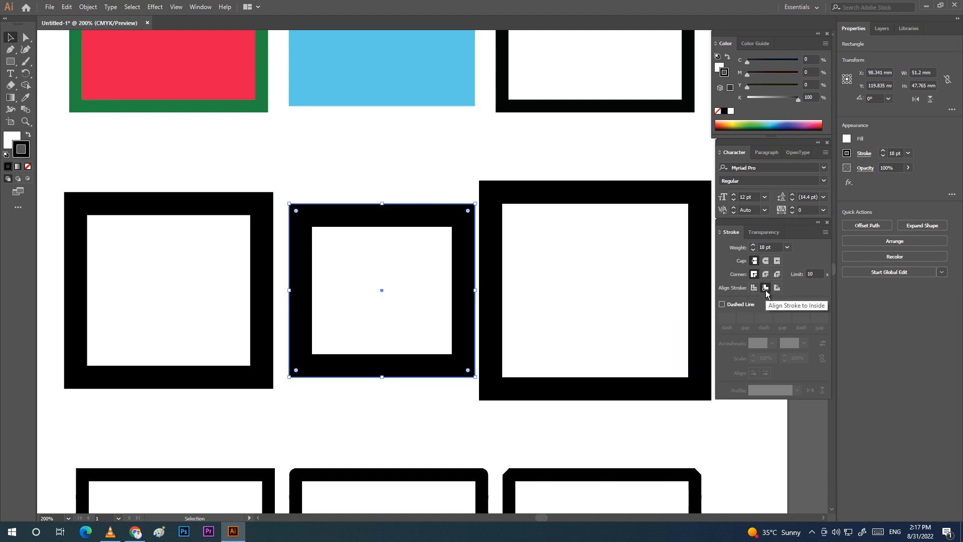
left_click_drag(59, 176, 280, 402)
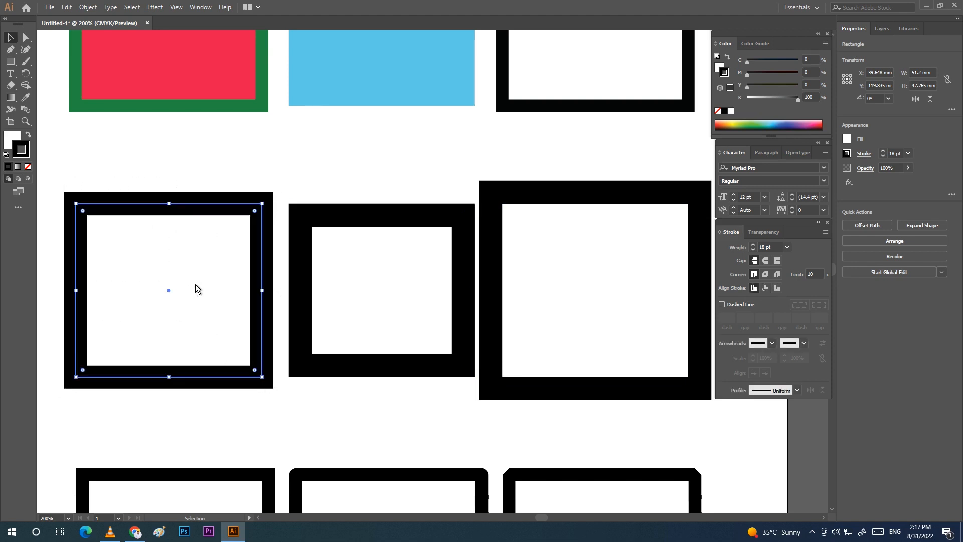
left_click_drag(52, 179, 709, 411)
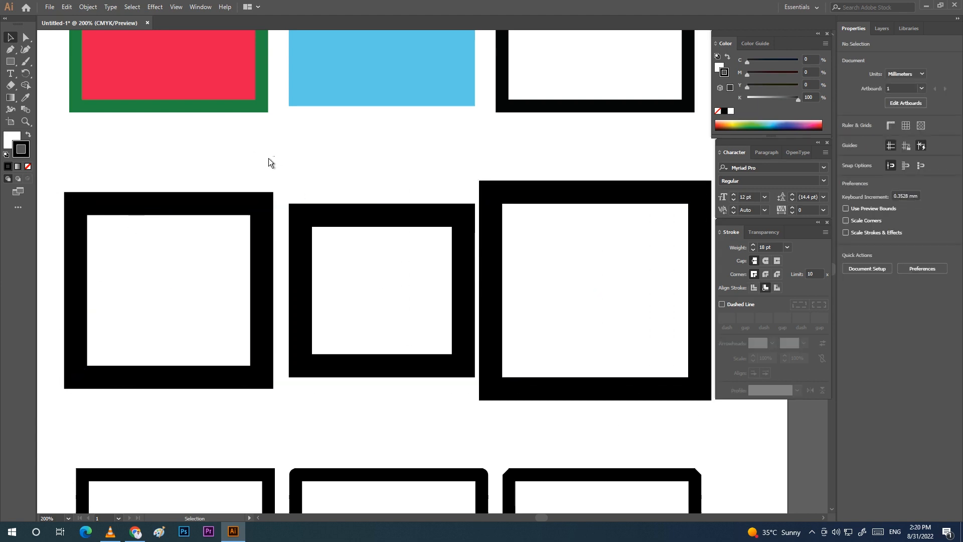
Step: Delete the first and third squares of the second row, keeping only the middle one
left_click_drag(275, 156, 55, 423)
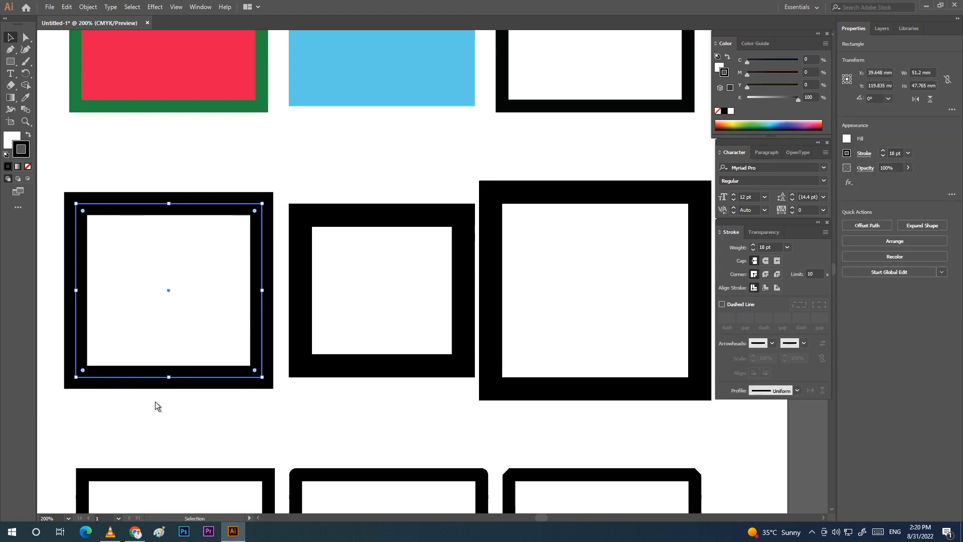
key("Delete")
left_click_drag(495, 159, 718, 430)
key("Delete")
Step: Cycle the stroke alignment of the remaining second-row square through center and inside, ending with the stroke aligned to the outside
left_click_drag(234, 182, 538, 431)
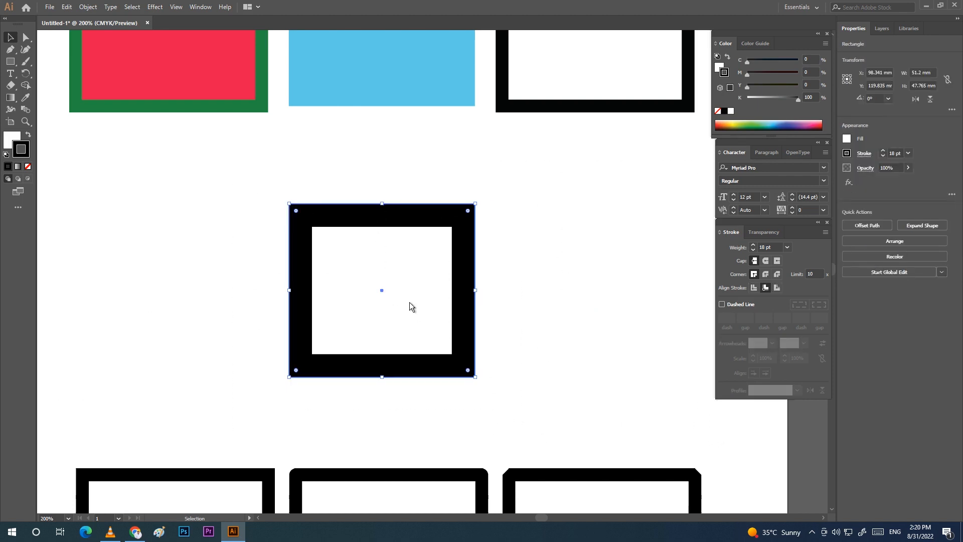
left_click(754, 290)
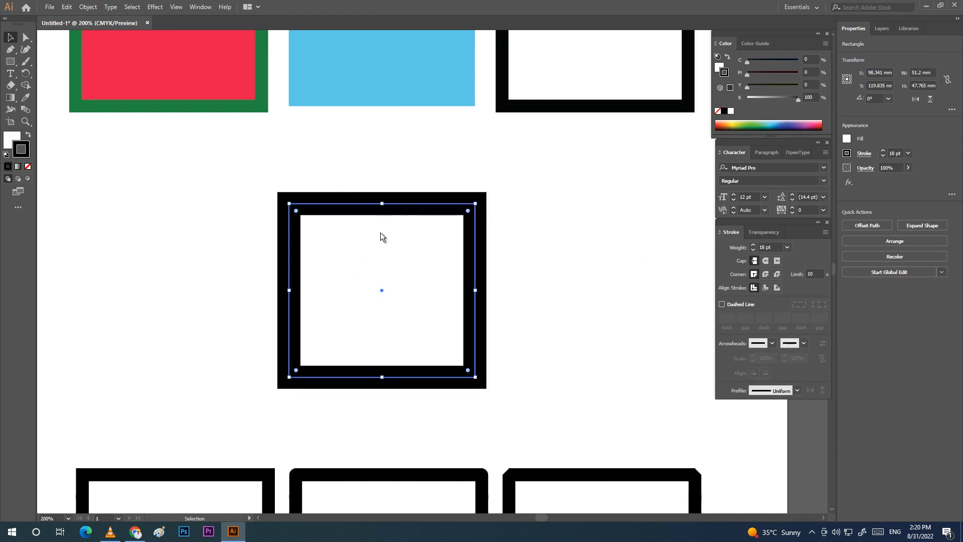
left_click(765, 288)
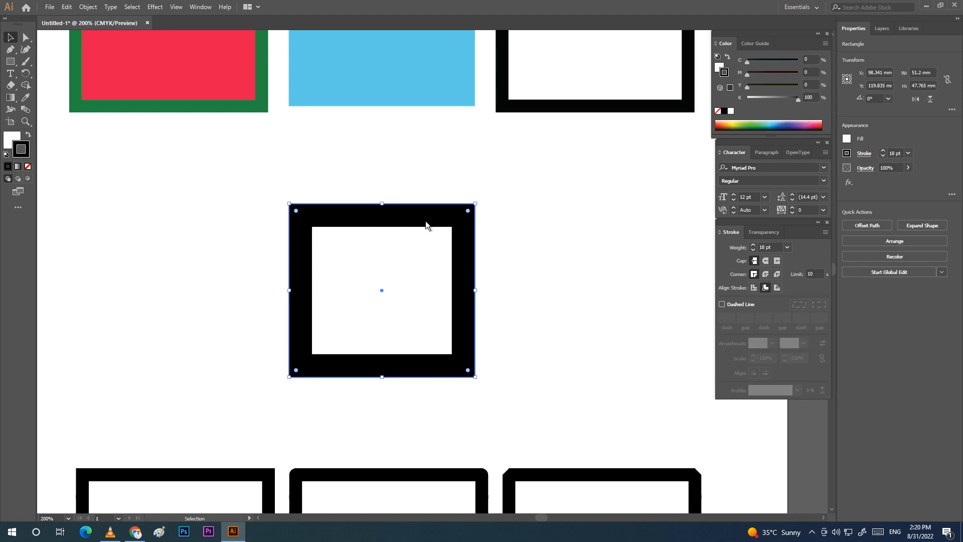
left_click(777, 288)
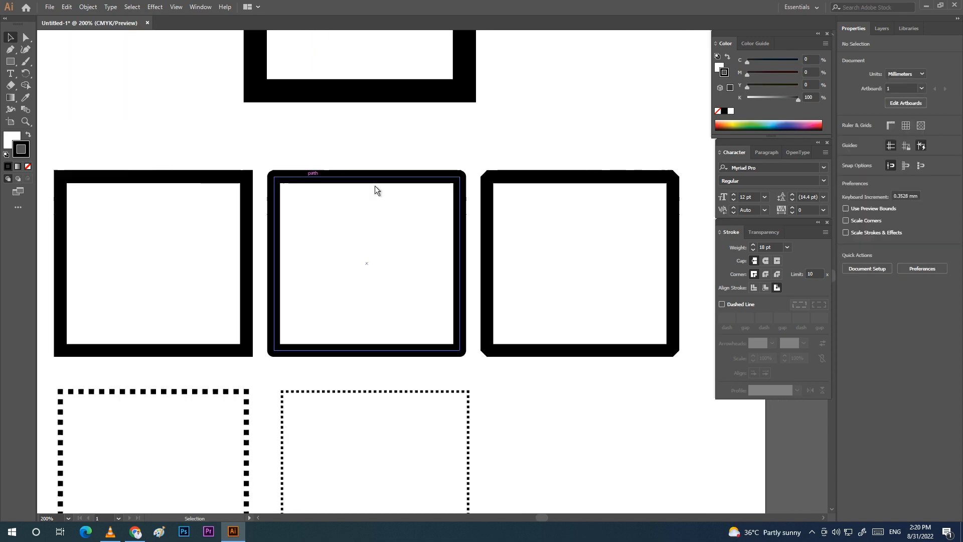
Step: Examine the stroke corners of the first two squares in the third row up close and compare their corner join settings
mouse_move(505, 397)
left_mouse_down()
mouse_move(530, 388)
mouse_move(508, 381)
left_mouse_up()
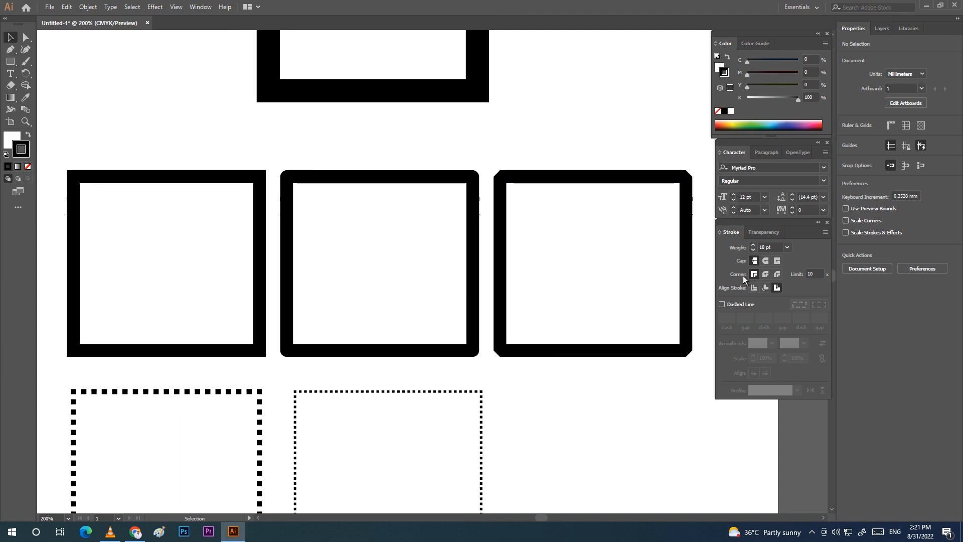
left_click_drag(54, 155, 272, 365)
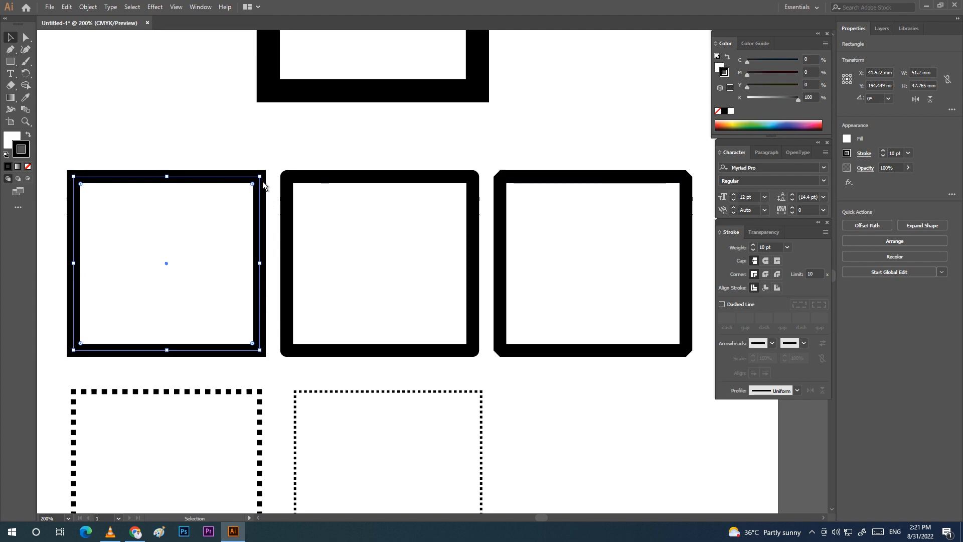
key("ctrl+equal")
key("ctrl+equal")
key("ctrl+equal")
key("ctrl+equal")
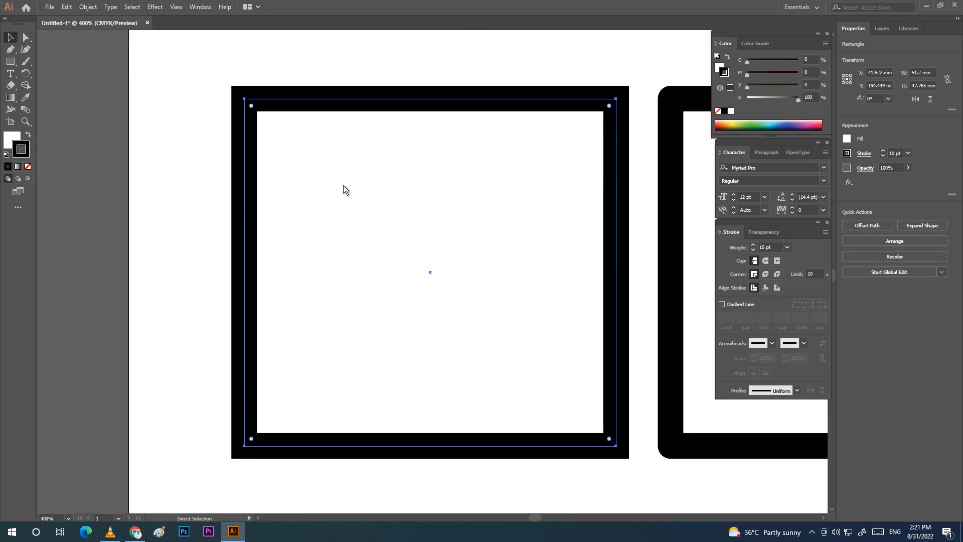
left_click_drag(181, 101, 386, 343)
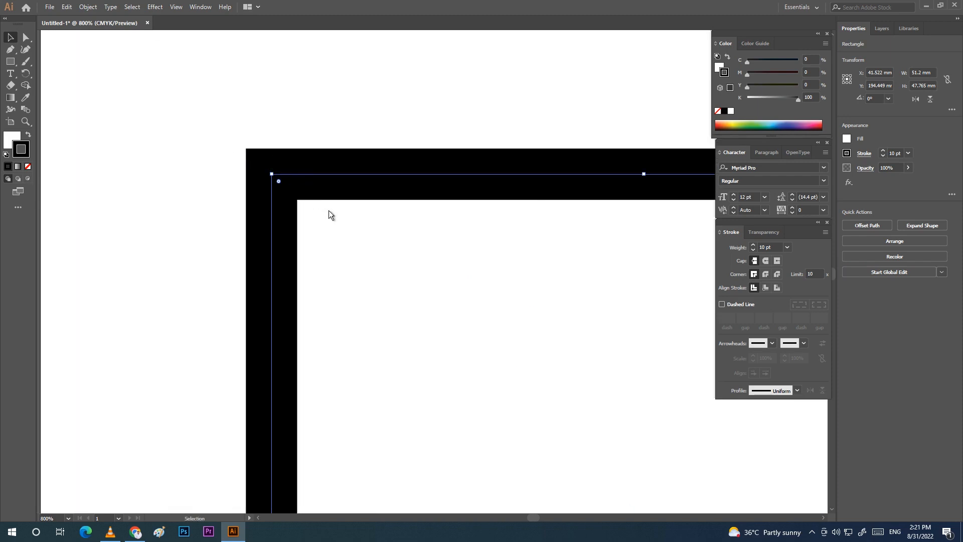
key("ctrl+minus")
key("ctrl+minus")
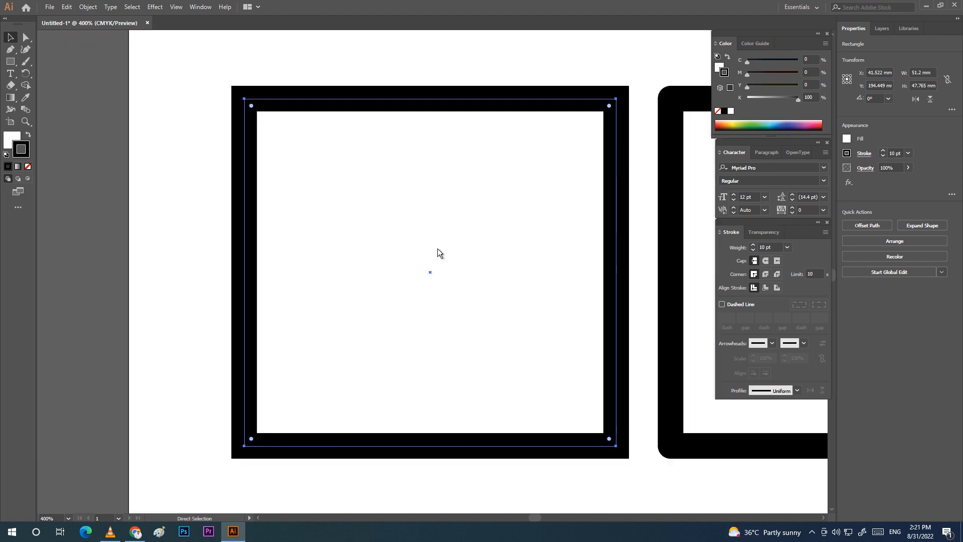
left_click_drag(553, 236, 342, 325)
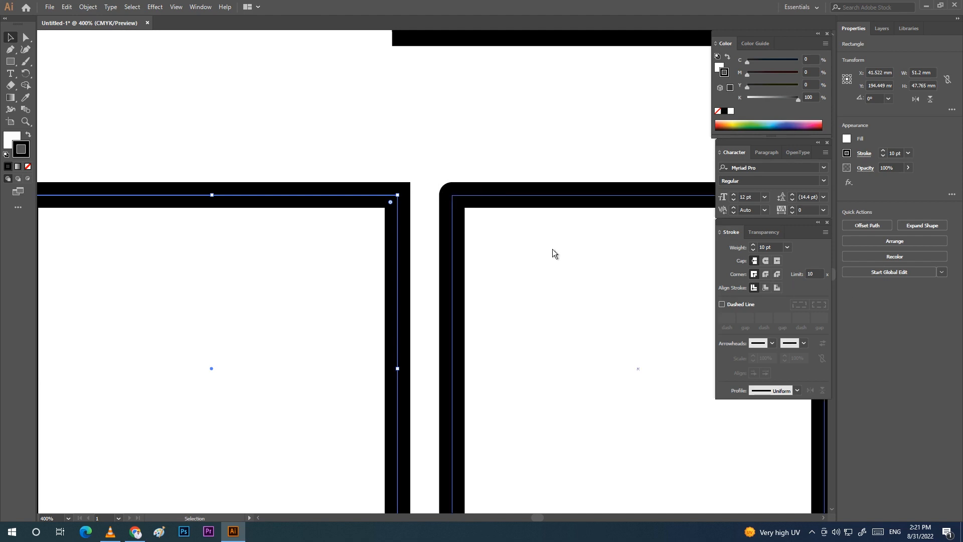
key("ctrl+minus")
key("ctrl+minus")
mouse_move(429, 204)
left_mouse_down()
mouse_move(487, 305)
mouse_move(640, 419)
left_mouse_up()
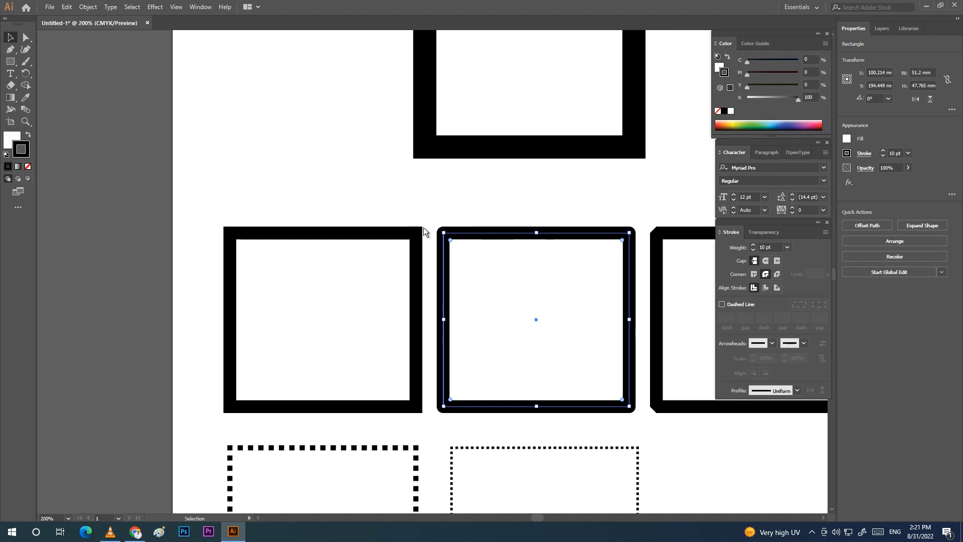
mouse_move(201, 207)
left_mouse_down()
mouse_move(426, 390)
mouse_move(431, 420)
left_mouse_up()
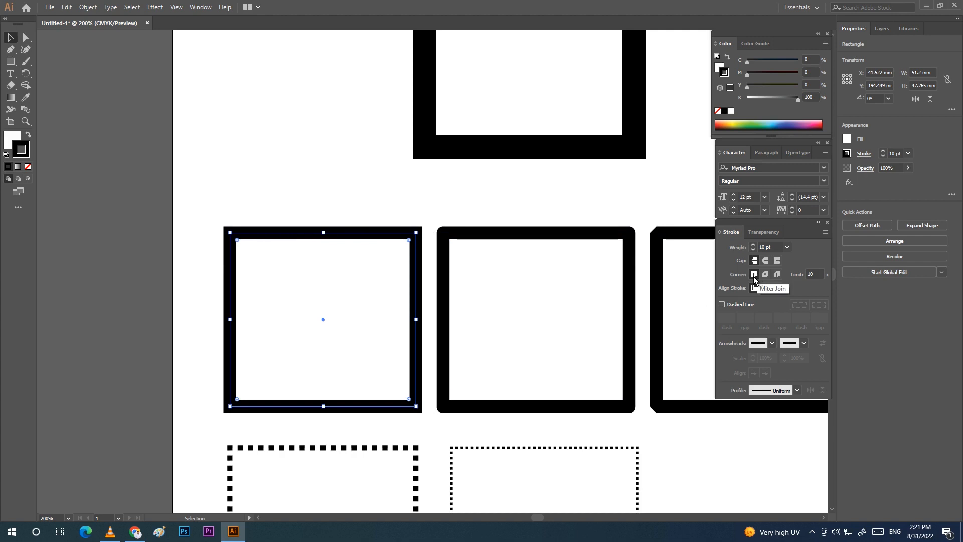
Step: Change the corner style of the first third-row square's stroke to Round Join and finally to Bevel Join
key("ctrl+minus")
left_click_drag(333, 183, 512, 345)
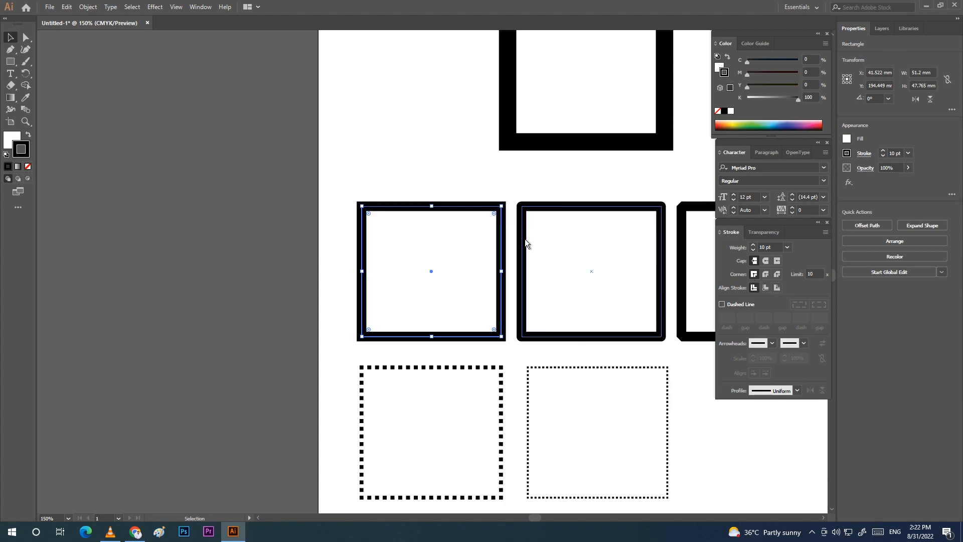
key("ctrl+plus")
key("ctrl+plus")
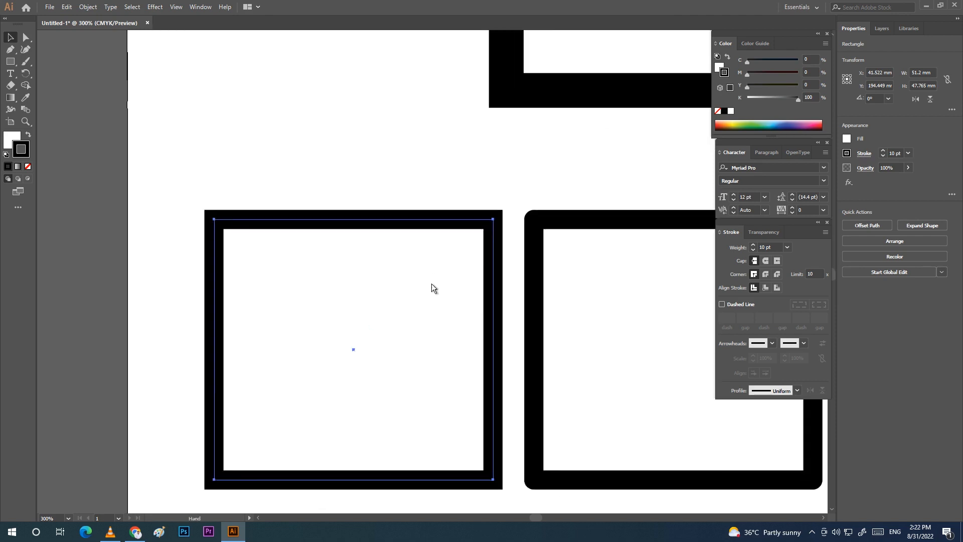
key("ctrl+plus")
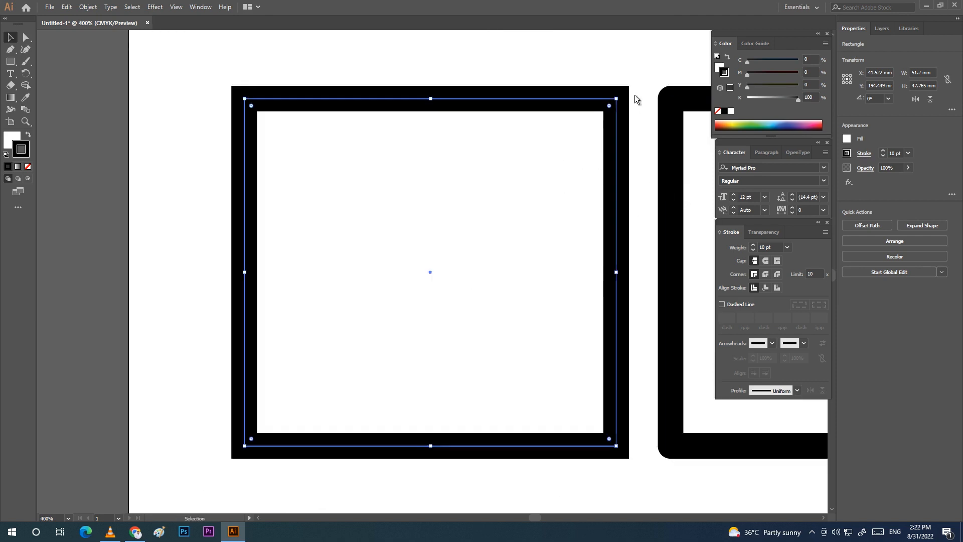
left_click(765, 274)
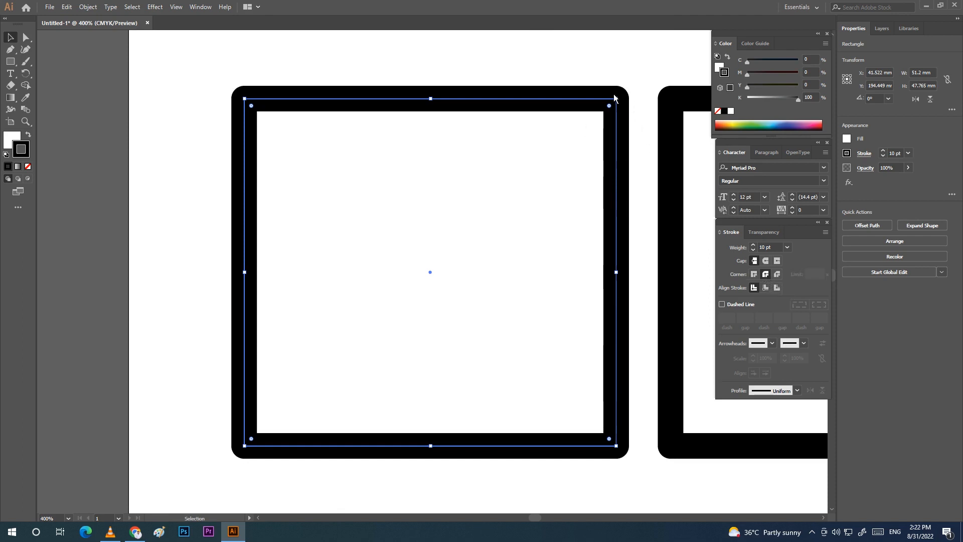
left_click(778, 275)
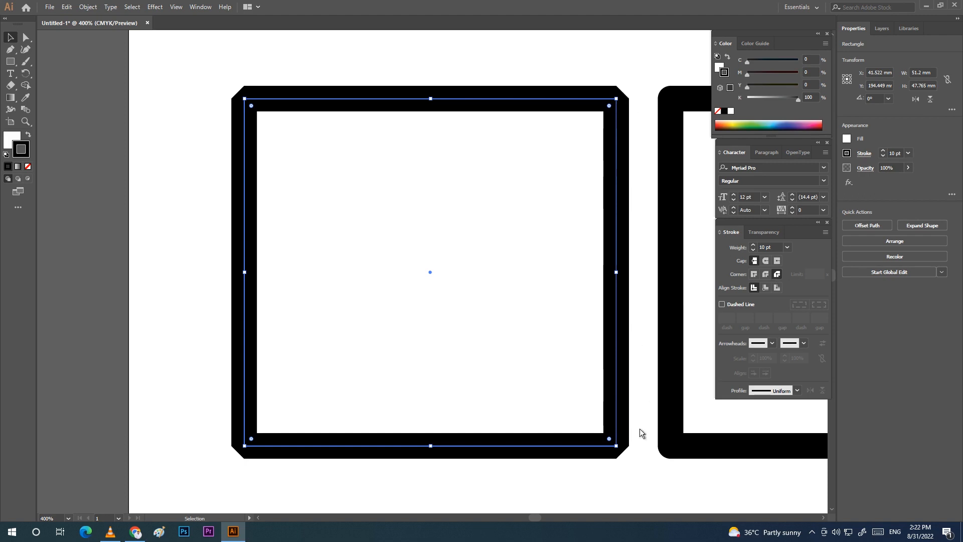
Step: Delete the second and third squares of the third row, keeping only the first one
key("ctrl+minus")
key("ctrl+minus")
key("ctrl+minus")
left_click(529, 188)
key("ctrl+minus")
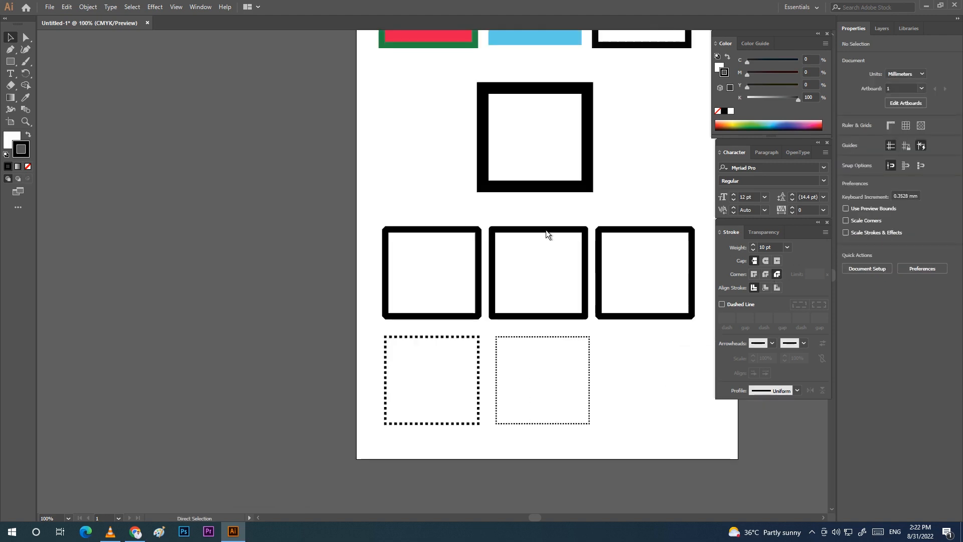
left_click_drag(530, 212, 701, 332)
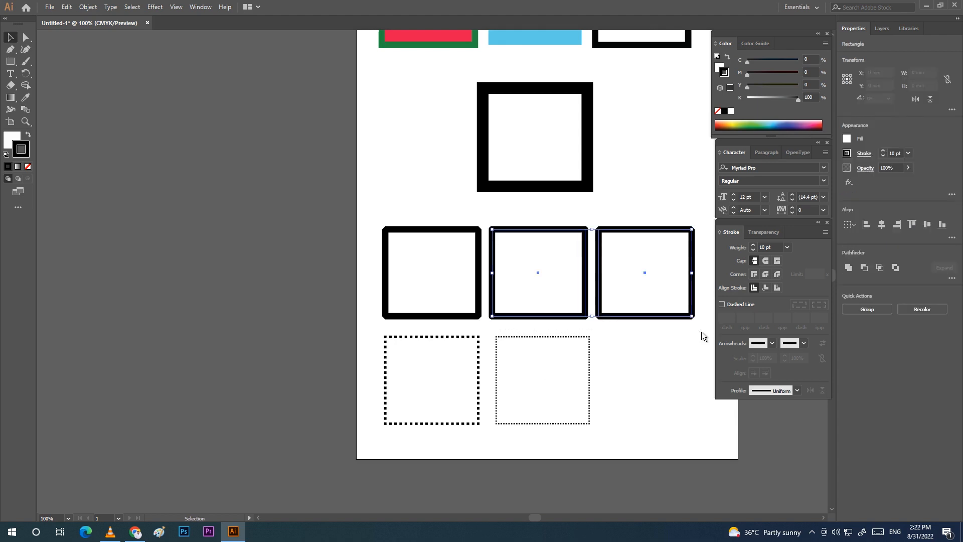
key("Delete")
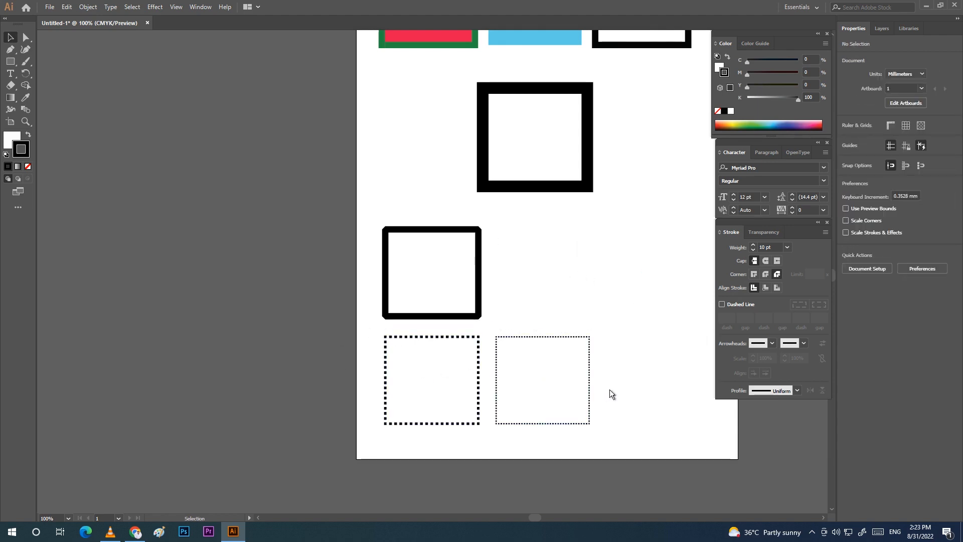
Step: Select the first dashed square in the bottom row and switch its dashed line off and back on
key("ctrl+plus")
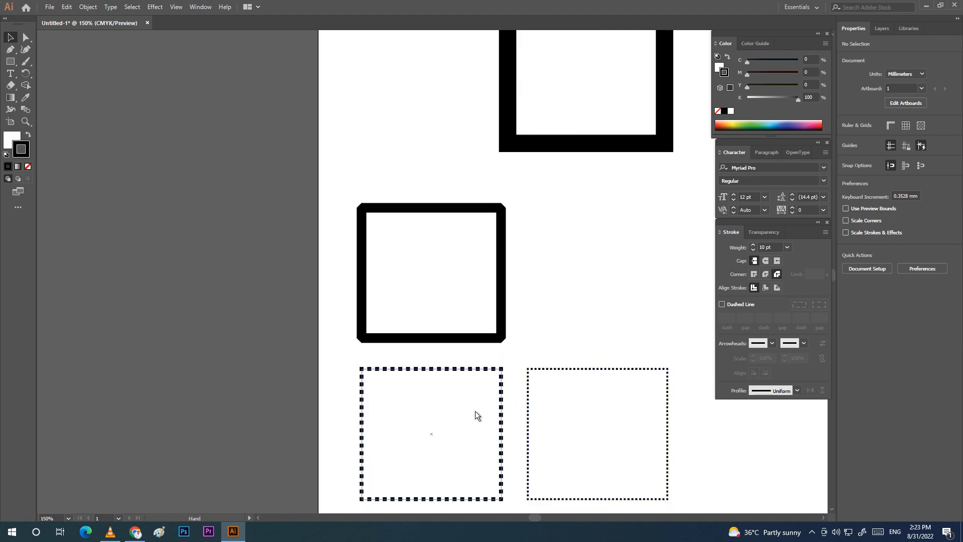
left_click_drag(475, 411, 487, 342)
key("ctrl+plus")
key("ctrl+plus")
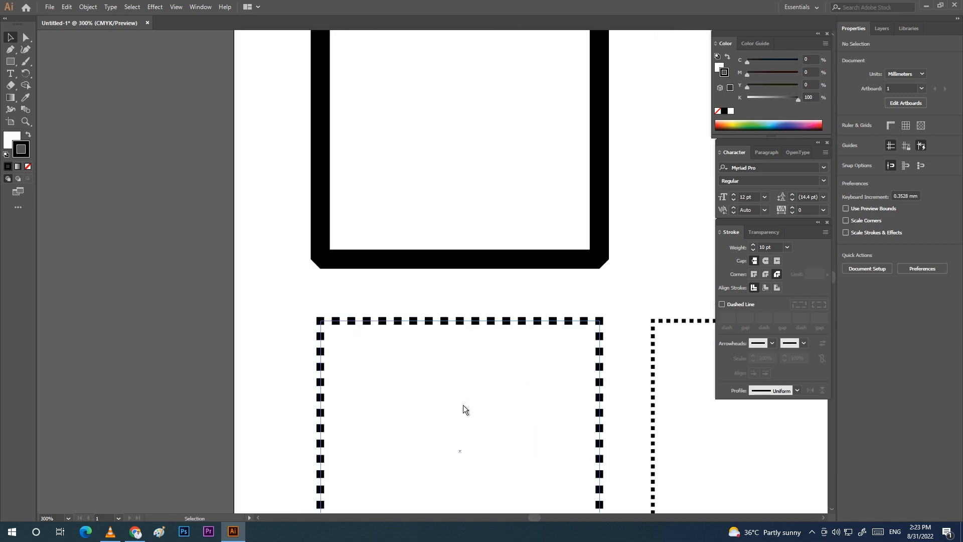
left_click(463, 405)
mouse_move(473, 399)
left_mouse_down()
mouse_move(472, 297)
mouse_move(446, 226)
left_mouse_up()
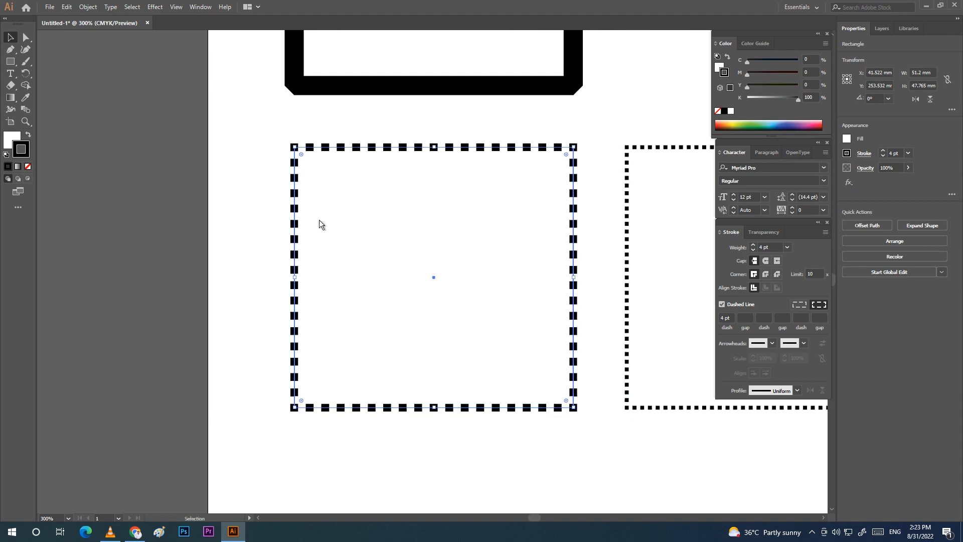
left_click_drag(243, 115, 601, 446)
left_click(722, 304)
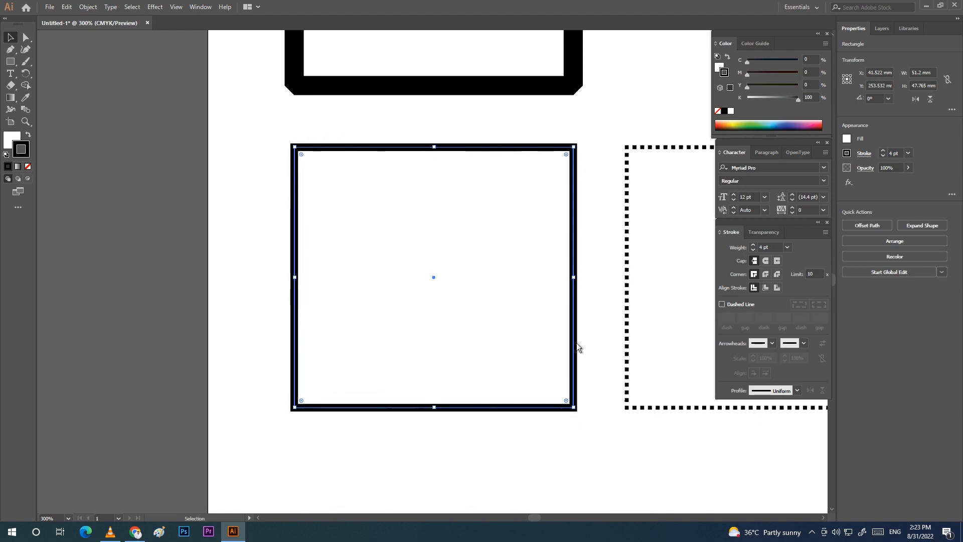
left_click(722, 305)
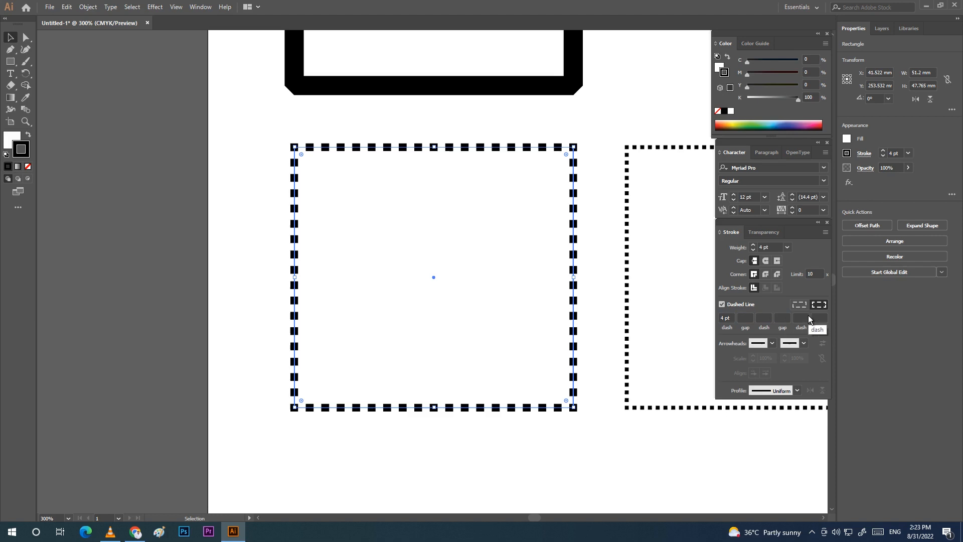
Step: Set the first dashed square's stroke weight to 6 pt and its dash length to 8 pt
left_click(745, 319)
left_click(772, 247)
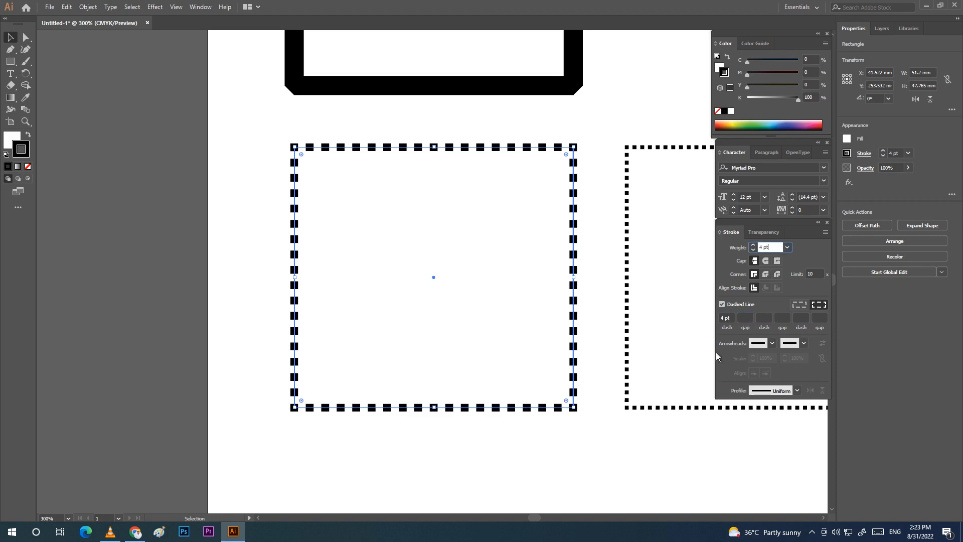
left_click(732, 321)
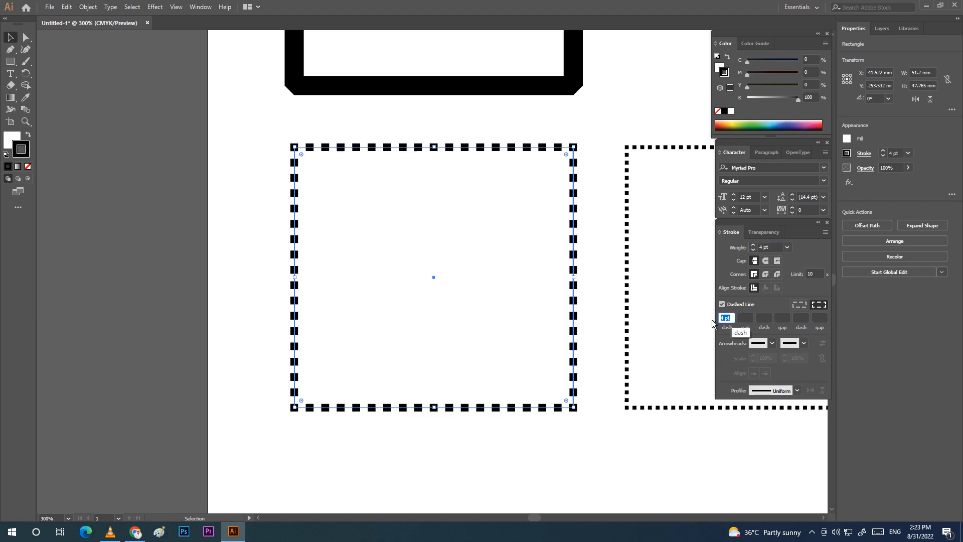
left_click(776, 247)
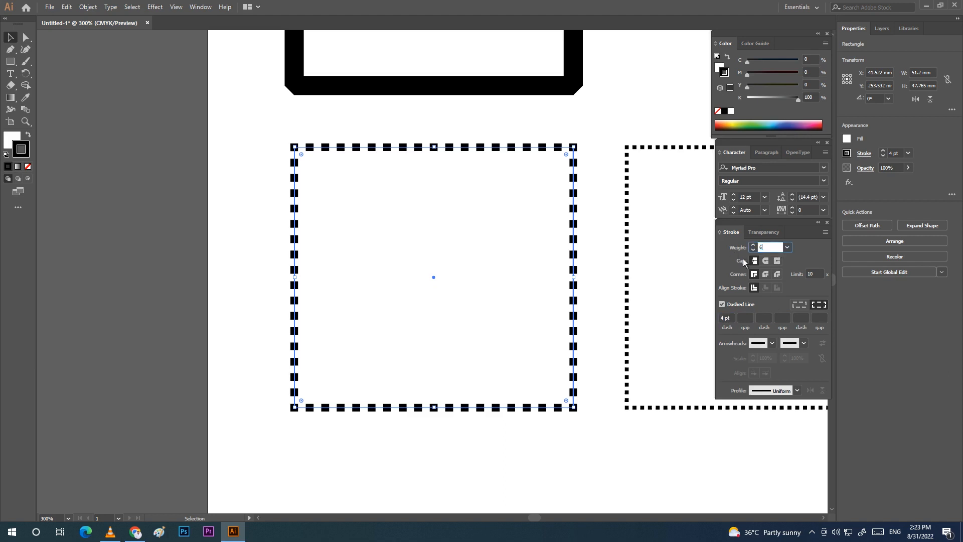
key("Return")
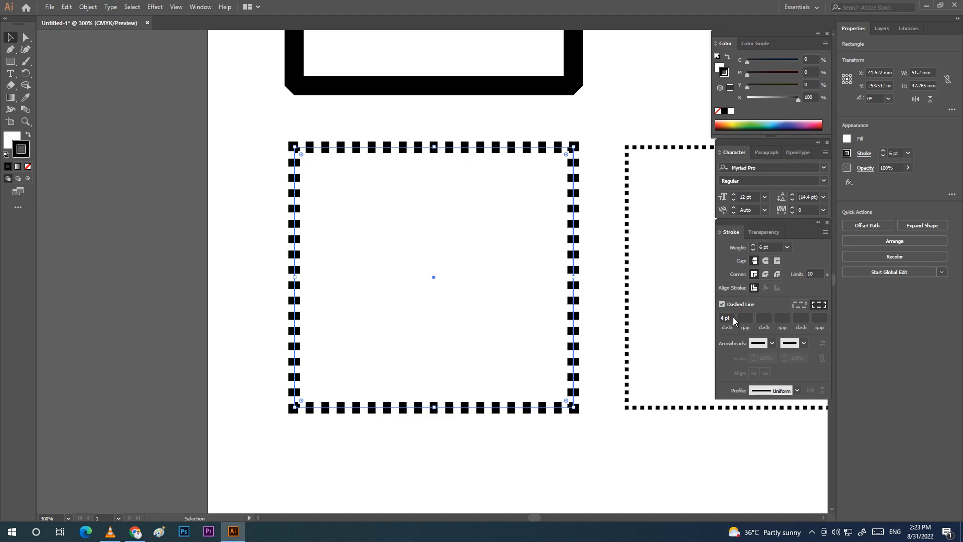
key("Return")
type("8")
key("Return")
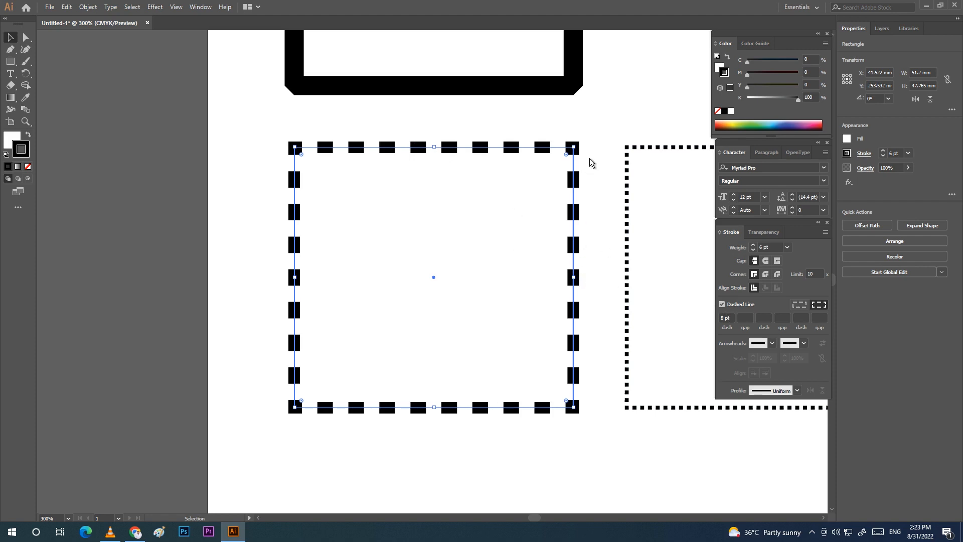
Step: Select the second dashed square in the bottom row and set its first gap value to 4 pt
scroll(578, 270, "up", 1)
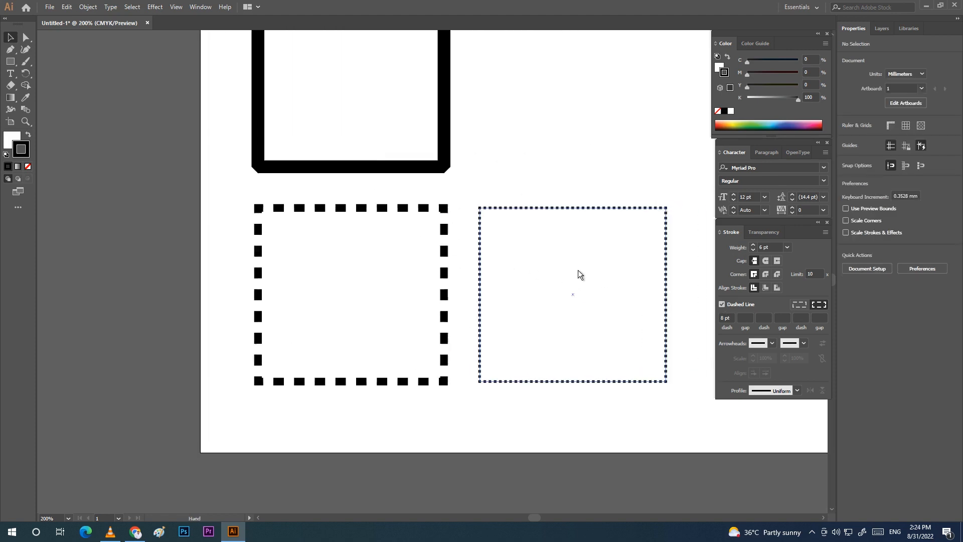
scroll(571, 268, "right", 1)
left_click_drag(430, 193, 672, 297)
key("ctrl+equal")
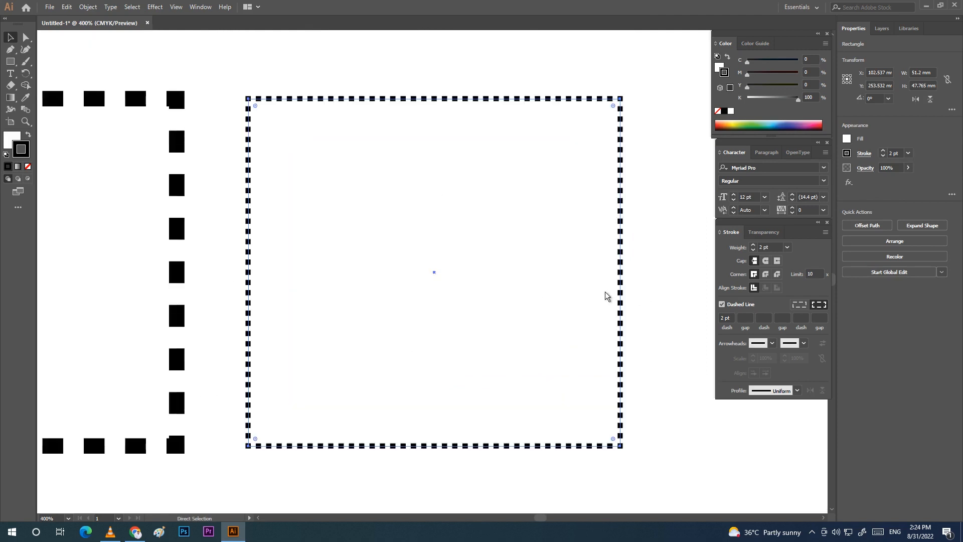
left_click(627, 266)
mouse_move(211, 72)
left_mouse_down()
mouse_move(615, 486)
mouse_move(674, 486)
left_mouse_up()
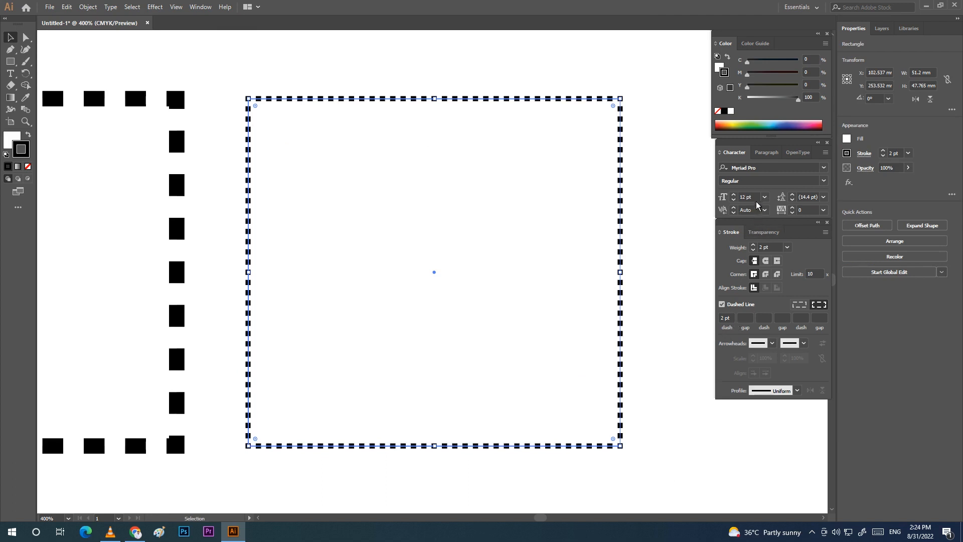
left_click(773, 248)
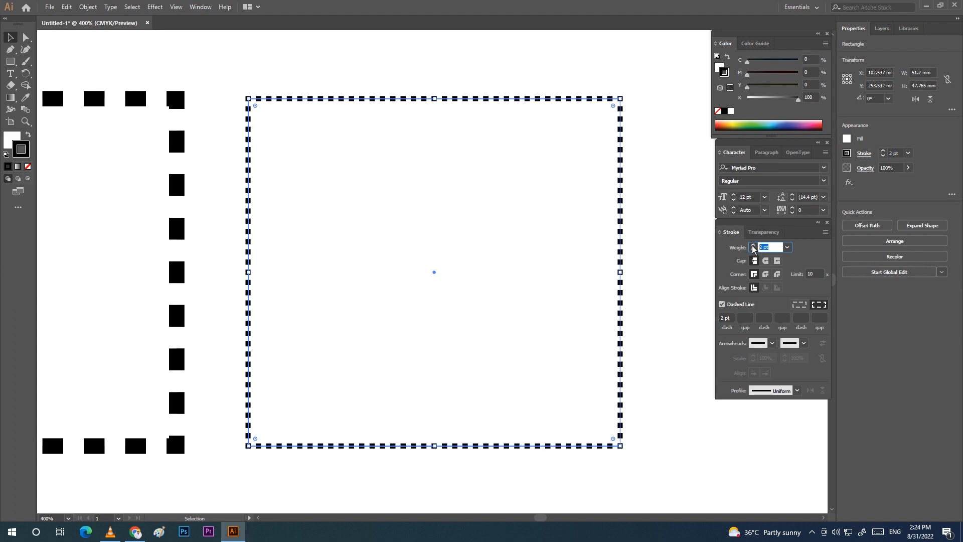
left_click(746, 318)
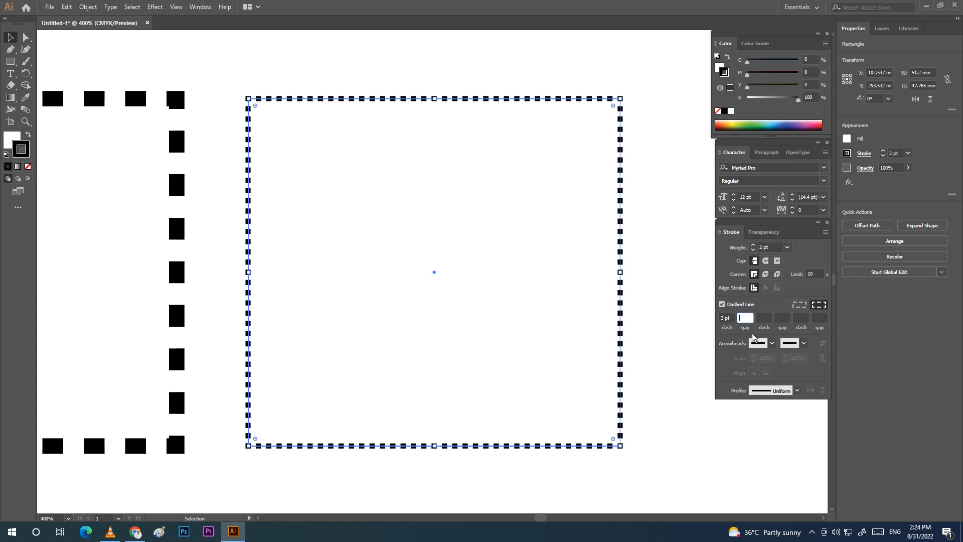
key("Return")
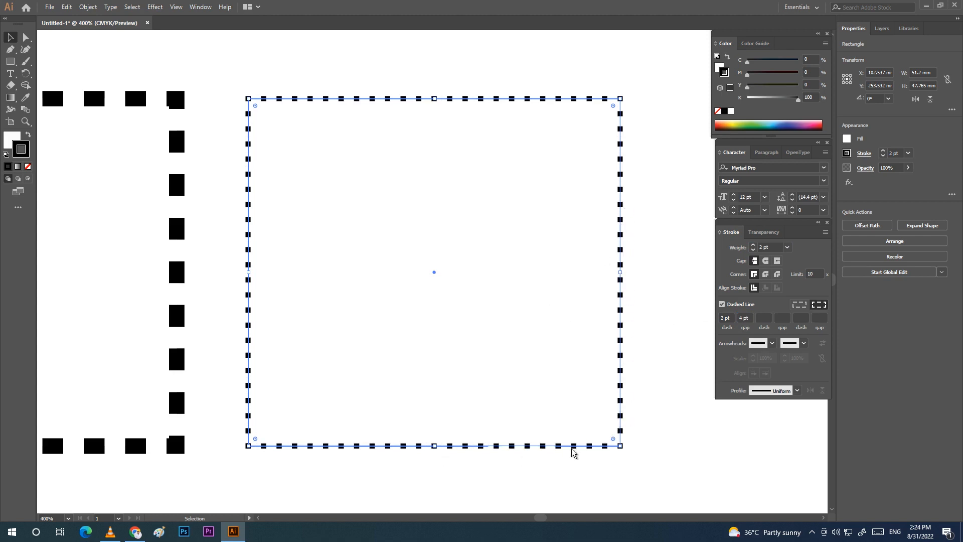
Step: Increase the first gap of the second dashed square's stroke to 8 pt and deselect the square
left_click(745, 318)
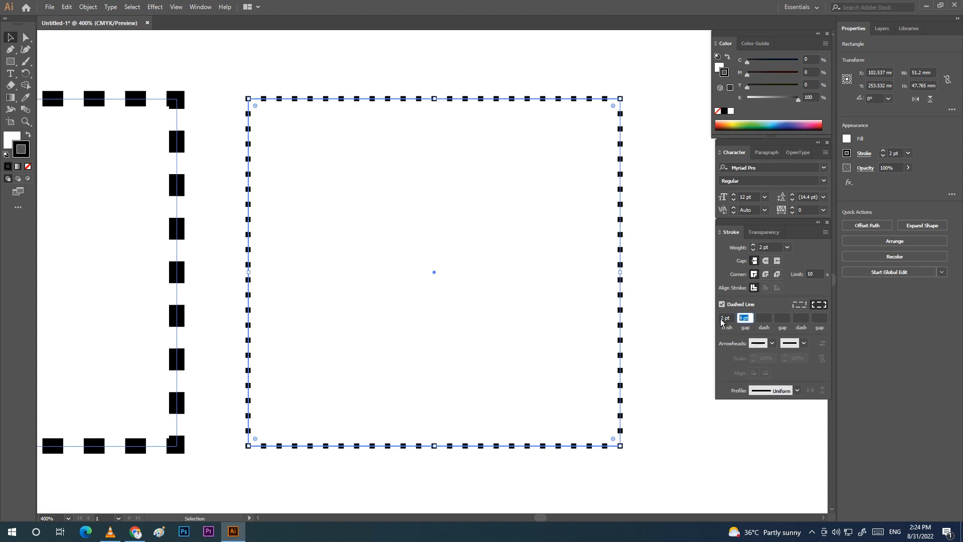
type("8")
key("Return")
left_click(652, 273)
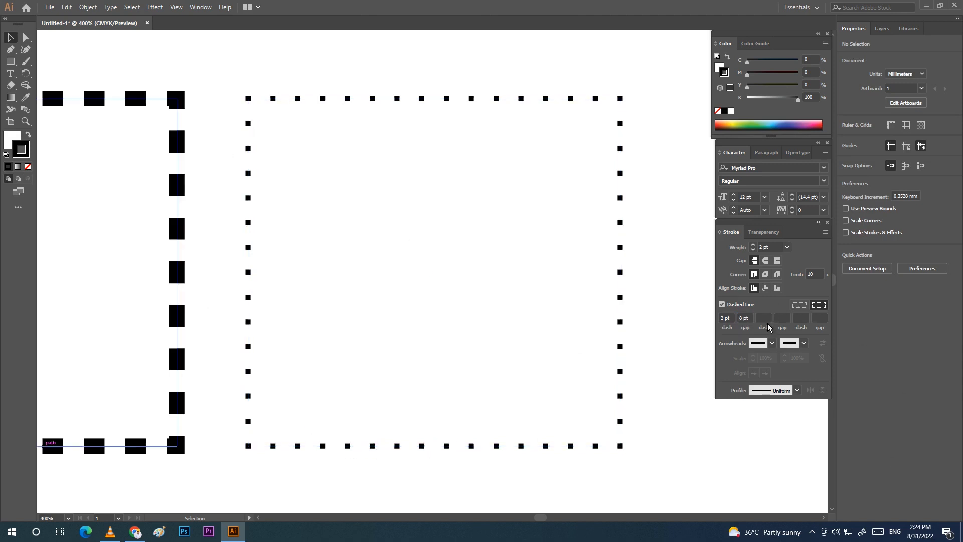
Step: Add a second dash value of 4 pt to the second dashed square's stroke pattern
left_click_drag(226, 83, 684, 474)
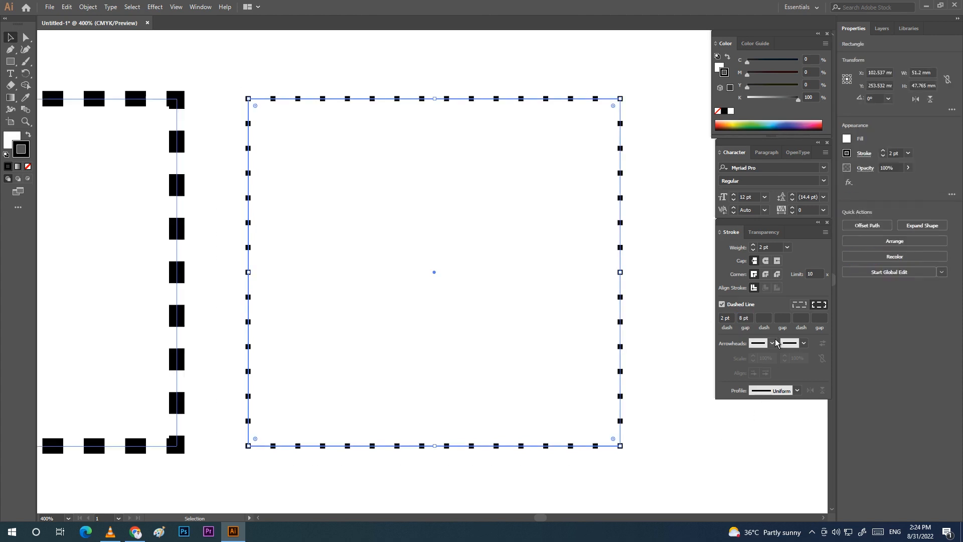
left_click(764, 320)
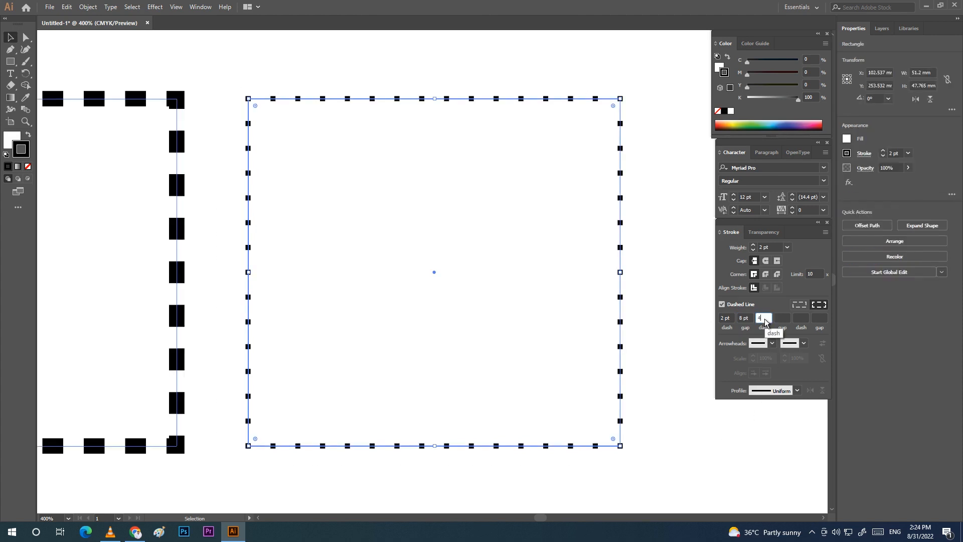
type("4")
key("Return")
left_click(645, 250)
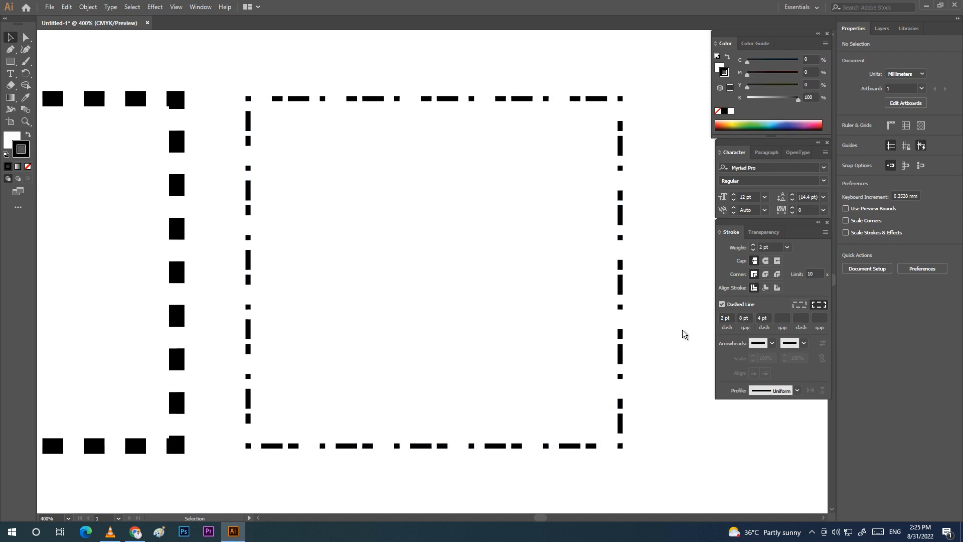
Step: Delete all the sample squares from the artboard
key("a")
key("ctrl+0")
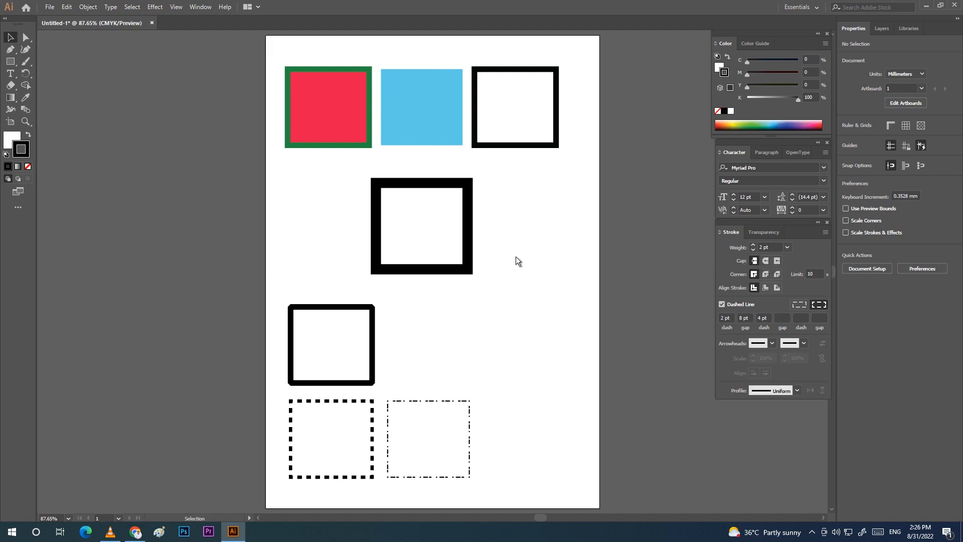
key("ctrl+a")
key("Delete")
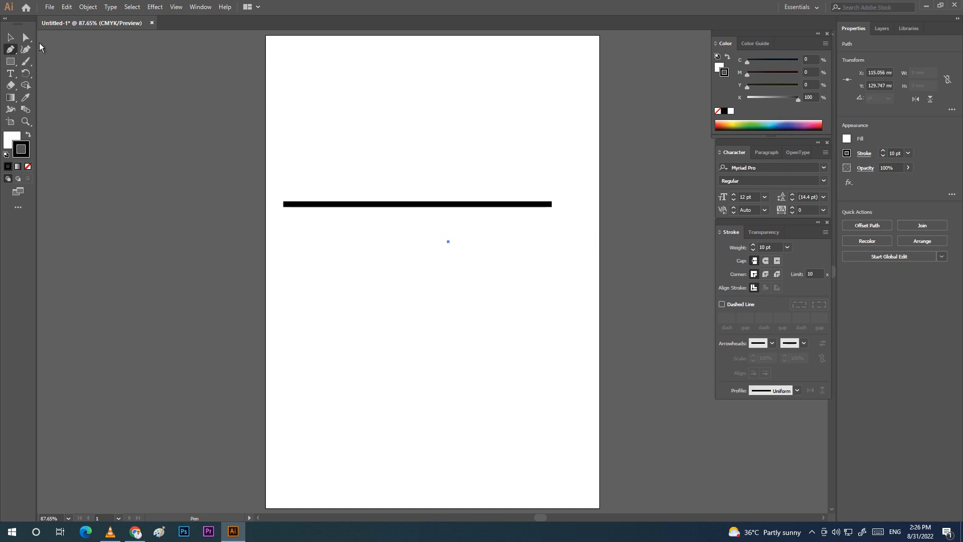
Step: Apply Round Cap to the horizontal line's stroke and inspect the line's ends up close
key("a")
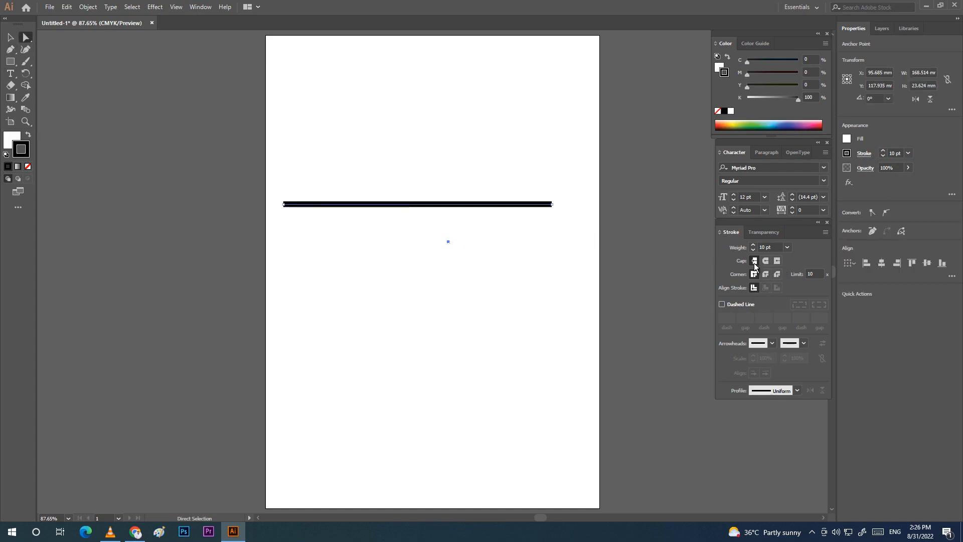
left_click_drag(276, 194, 574, 245)
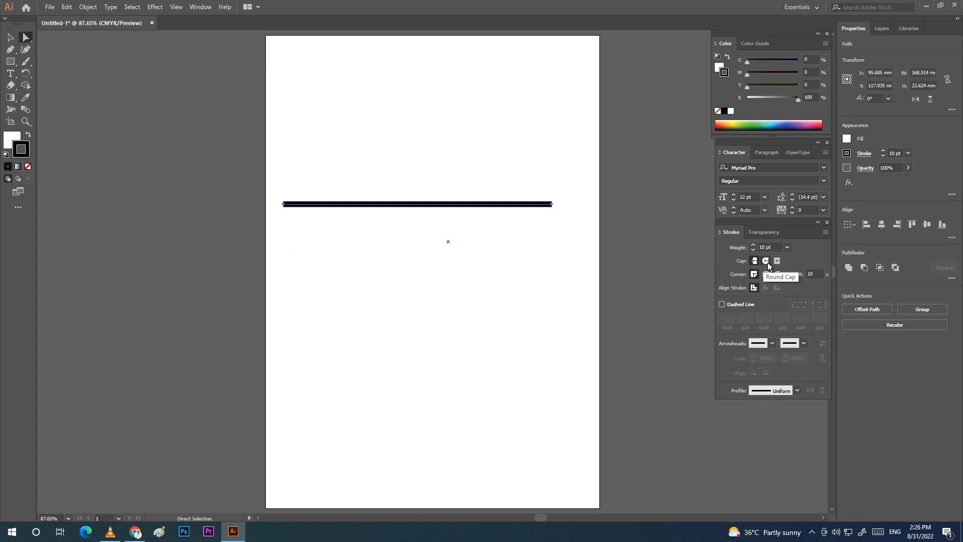
left_click(766, 261)
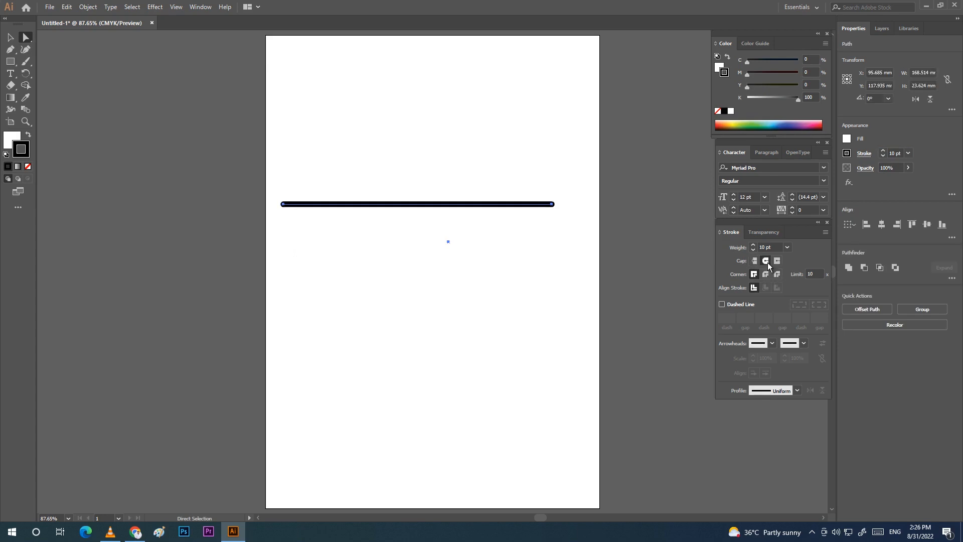
left_click(285, 231)
scroll(268, 213, "down", 2)
scroll(282, 210, "up", 4)
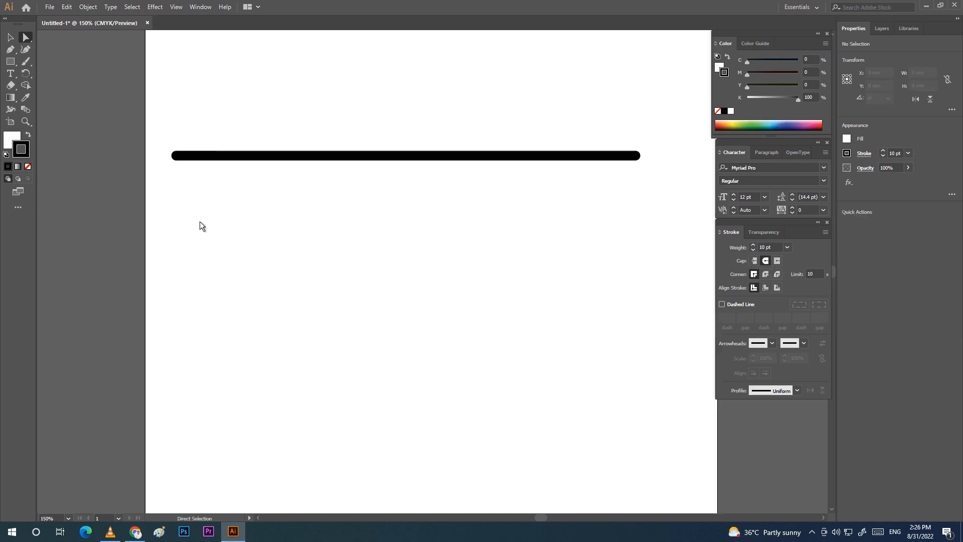
left_click_drag(218, 212, 431, 327)
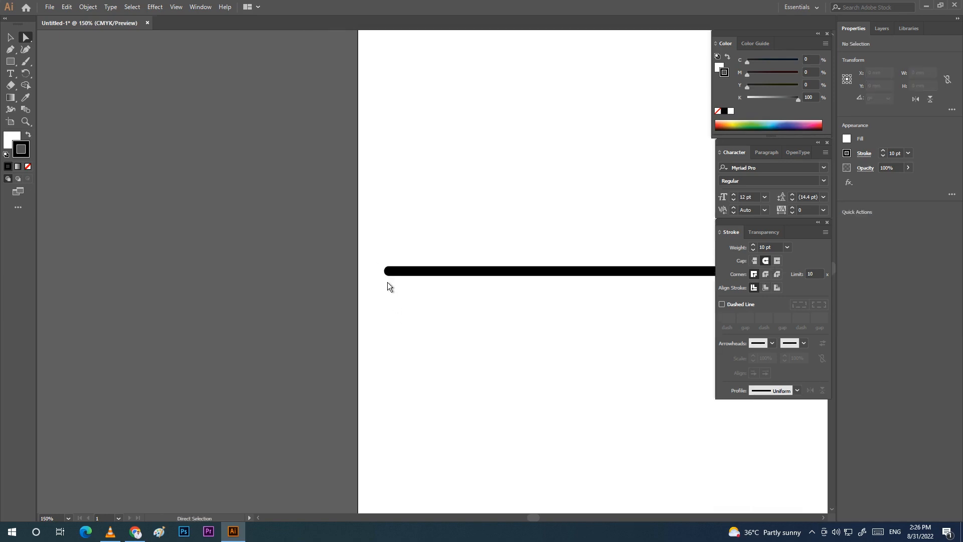
key("ctrl+minus")
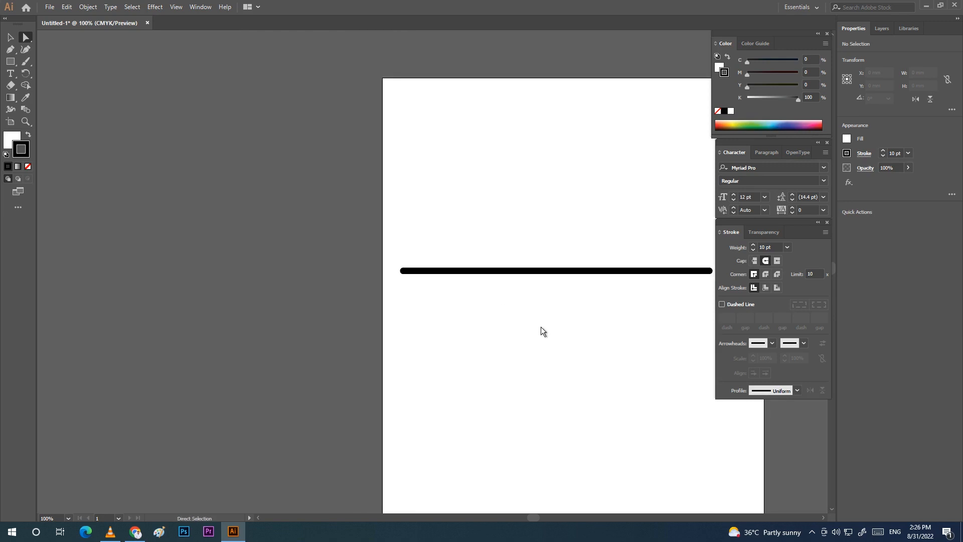
left_click_drag(603, 326, 478, 329)
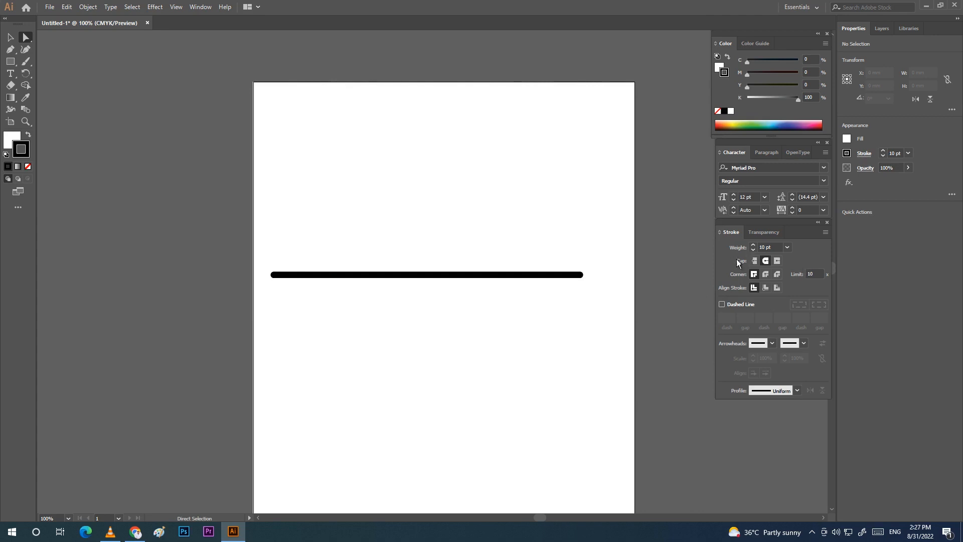
Step: Change the horizontal line's stroke cap to Butt Cap and keep the line selected
left_click_drag(268, 254, 587, 323)
left_click(754, 261)
left_click(451, 280)
left_click_drag(263, 265, 604, 311)
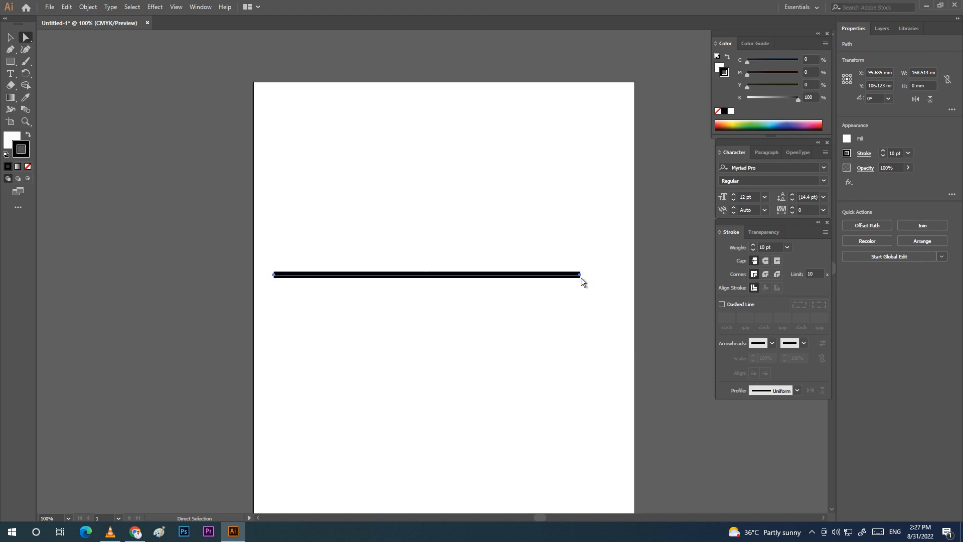
Step: Alternate the line's cap between Projecting and Butt, finishing on Projecting Cap, and inspect how the stroke extends past the end anchor points
left_click(777, 260)
left_click(754, 262)
left_click(777, 261)
key("v")
key("ctrl+plus")
key("a")
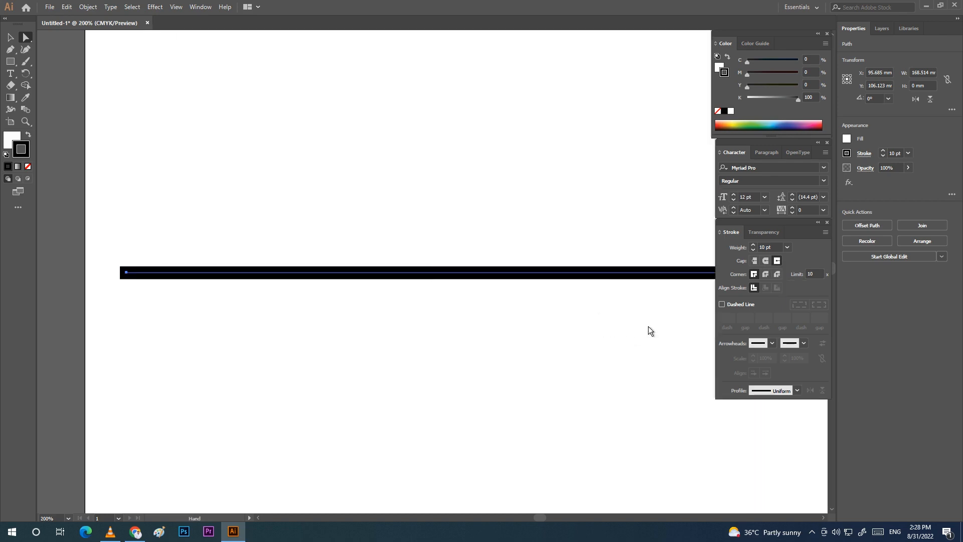
left_click_drag(648, 326, 507, 321)
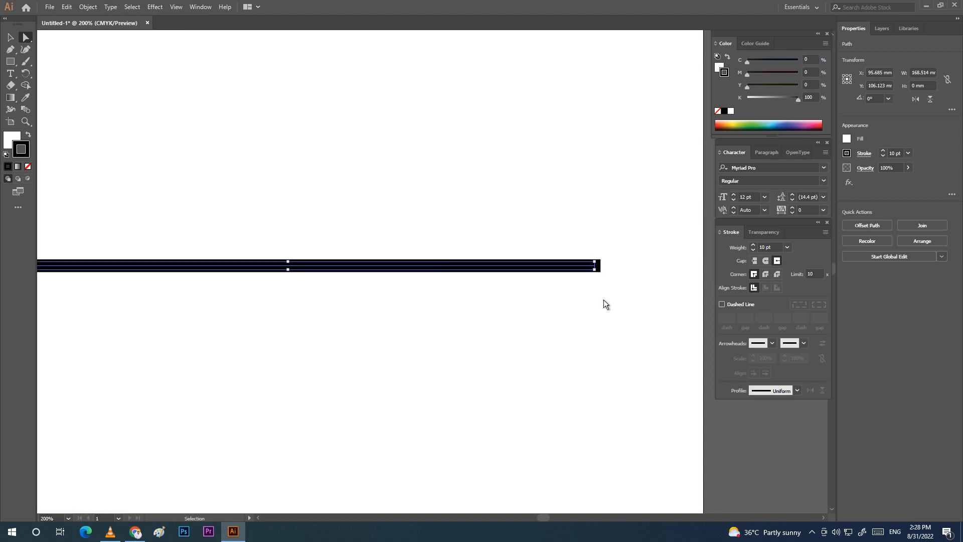
key("ctrl+plus")
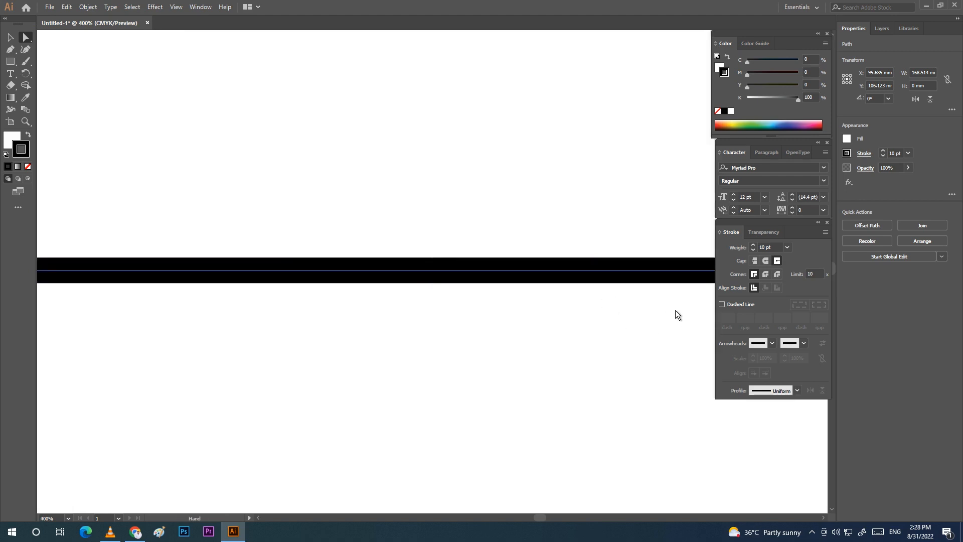
left_click_drag(675, 310, 243, 314)
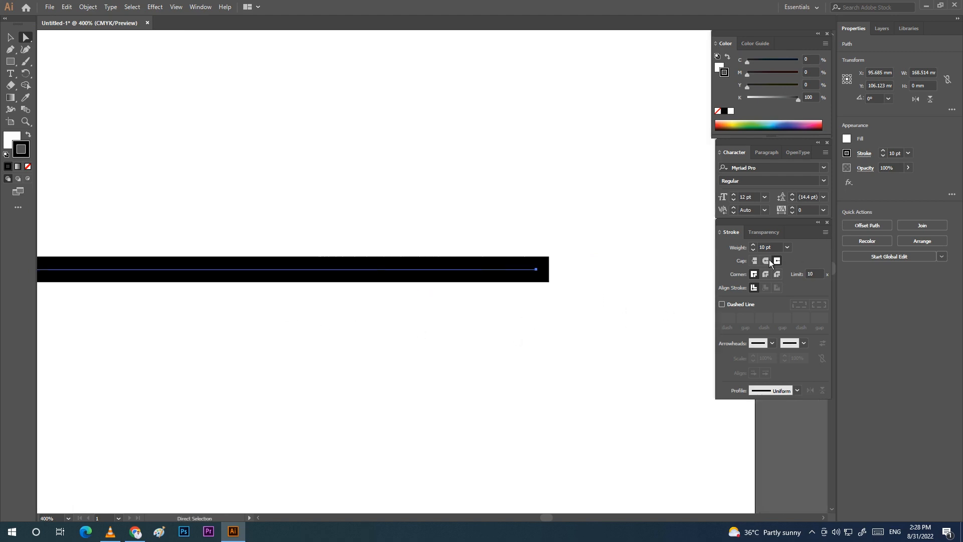
Step: Switch the line's stroke cap to Butt and back to Projecting Cap to compare how the end is drawn
left_click(754, 260)
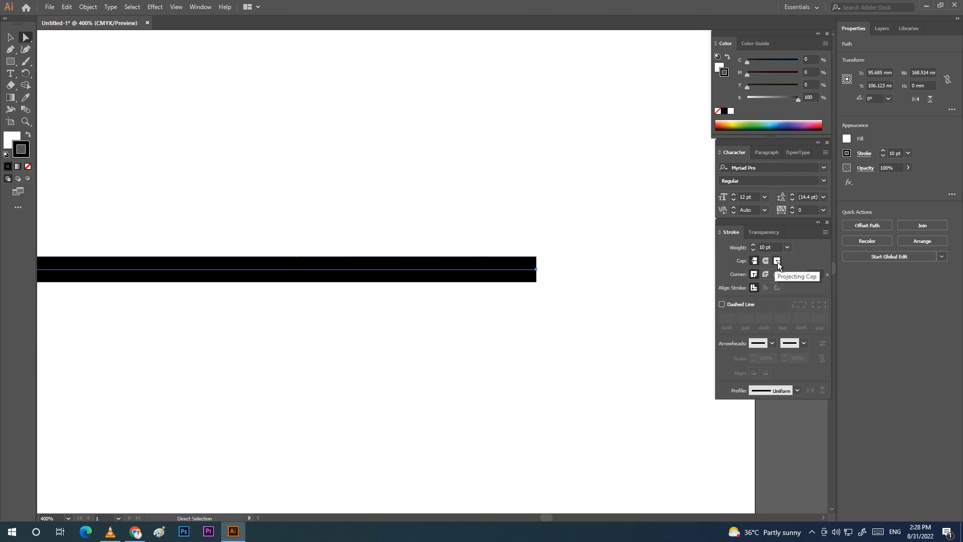
left_click(776, 261)
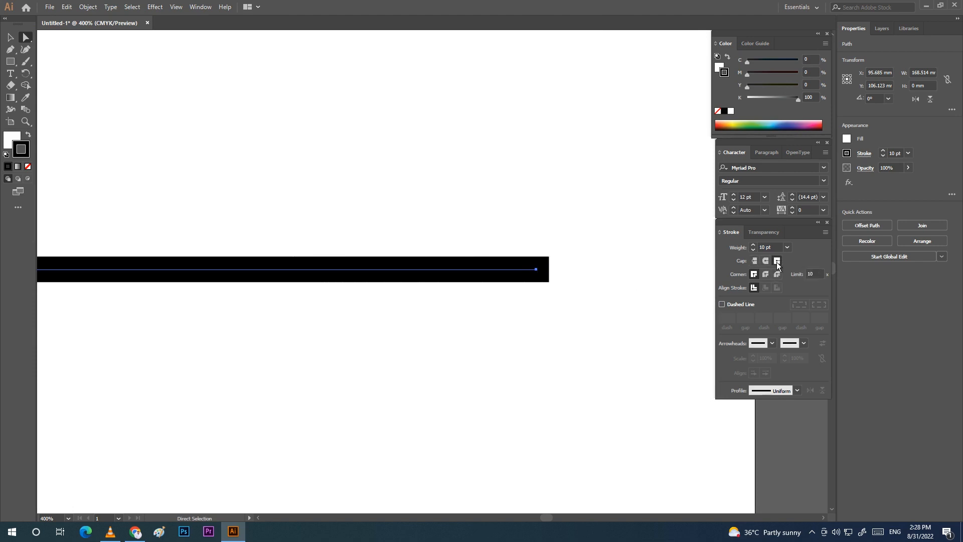
left_click(536, 272)
key("ctrl+0")
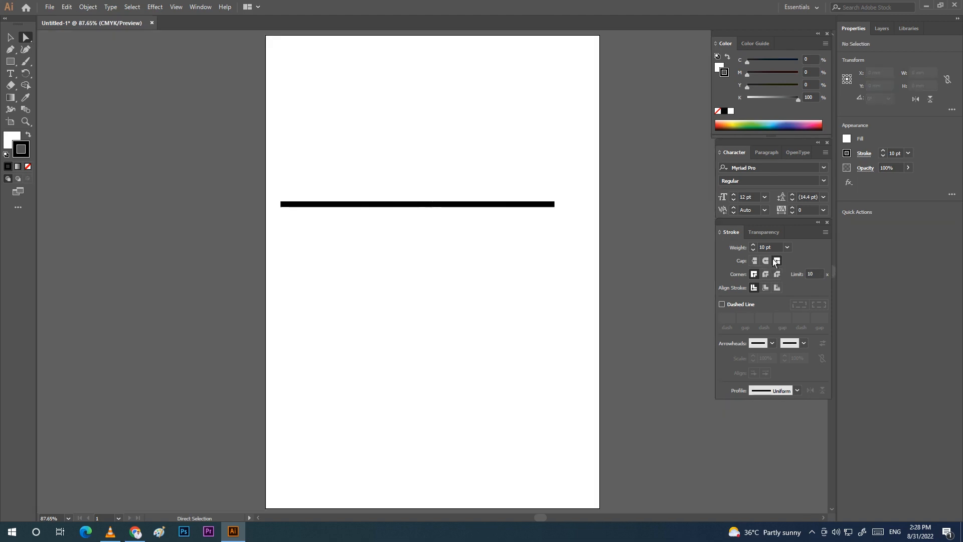
Step: Add Arrow 7 as the start arrowhead of the horizontal line
left_click_drag(290, 191, 564, 257)
left_click(563, 301)
left_click_drag(277, 195, 554, 226)
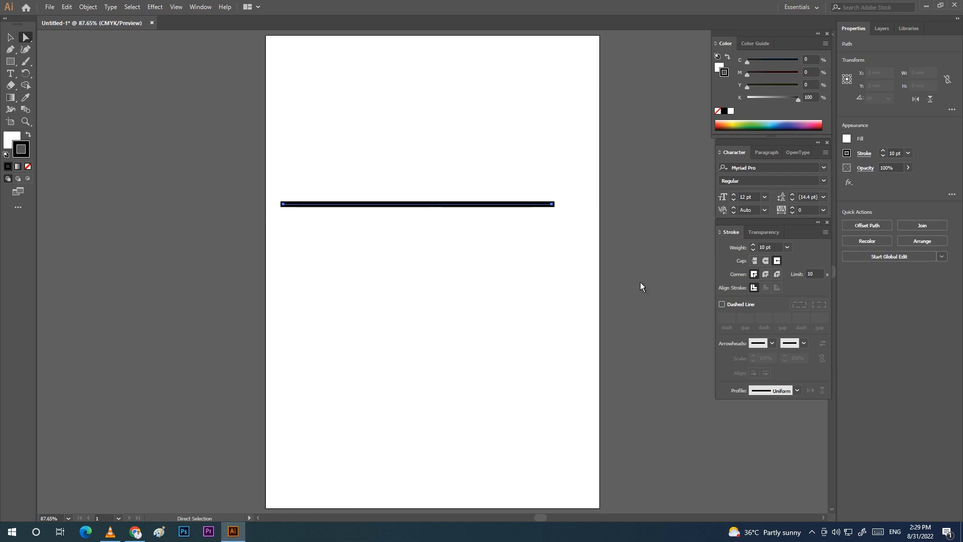
left_click(771, 344)
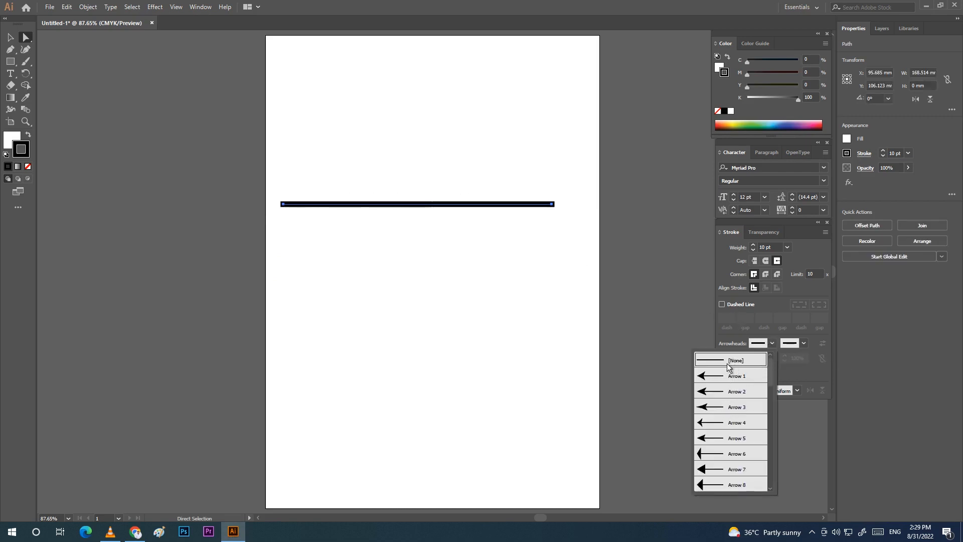
scroll(722, 412, "down", 8)
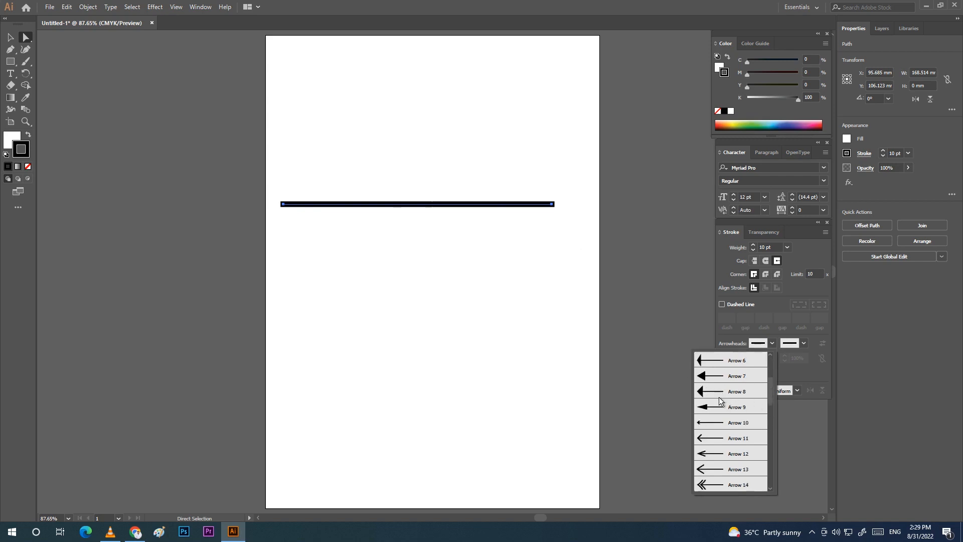
scroll(724, 432, "up", 8)
scroll(723, 415, "down", 3)
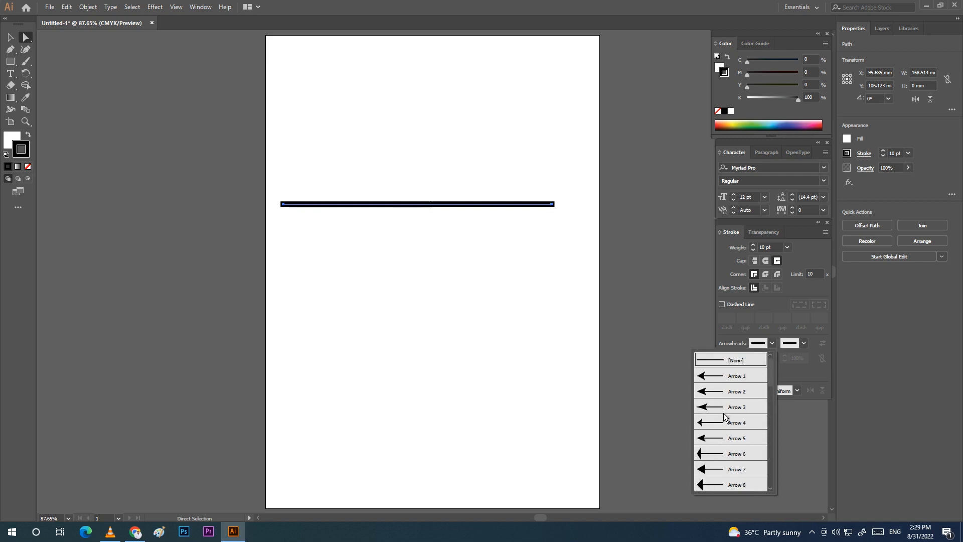
scroll(723, 411, "up", 3)
left_click(703, 470)
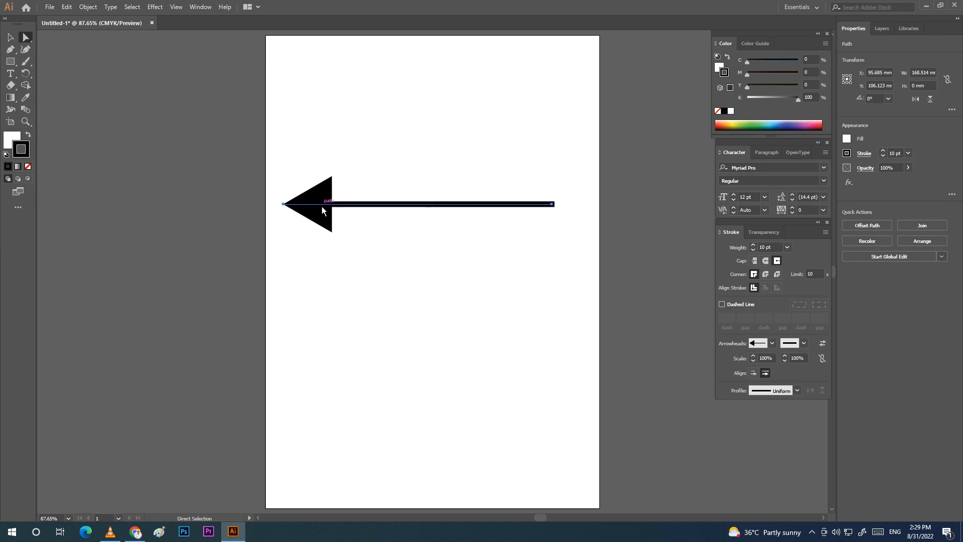
Step: Add the feathered Arrow 18 as the end arrowhead of the horizontal line
left_click(802, 344)
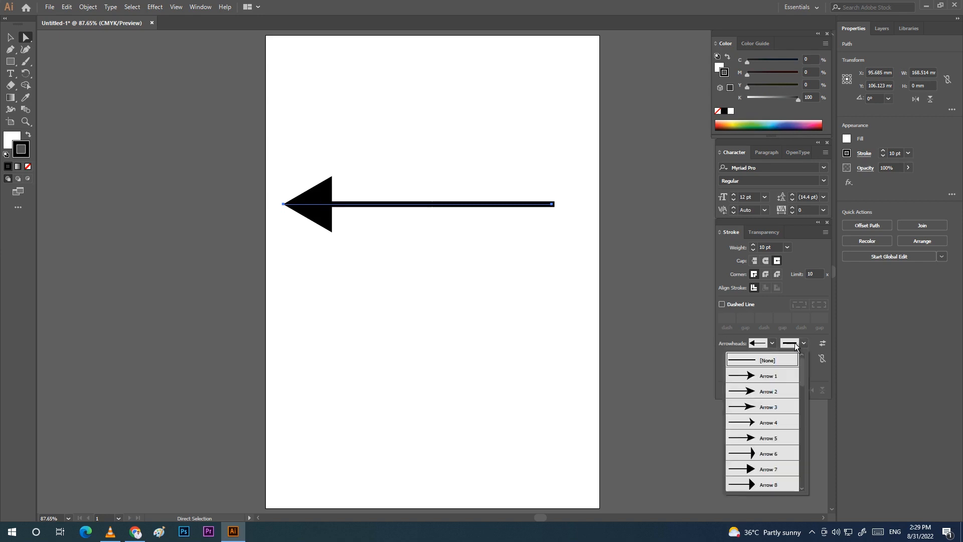
scroll(763, 451, "down", 6)
scroll(764, 454, "up", 3)
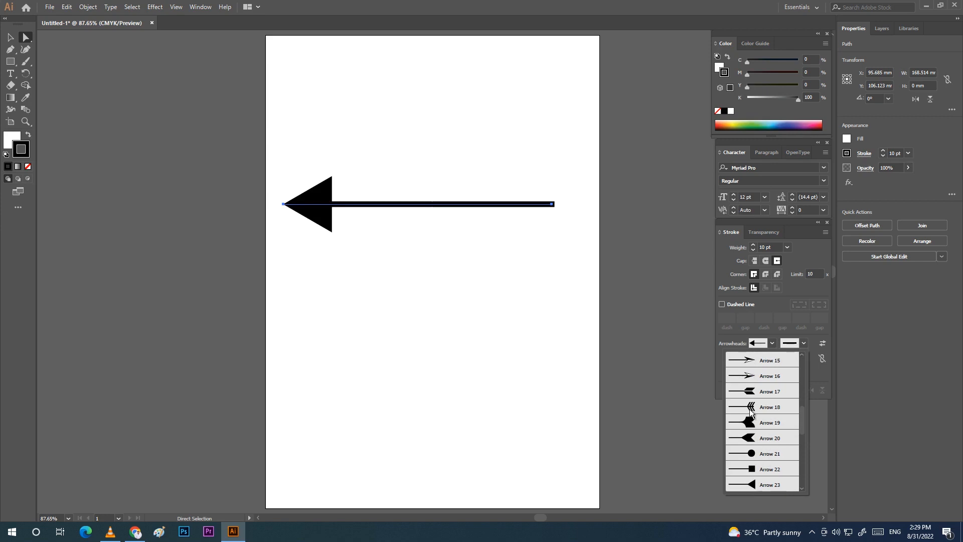
left_click(749, 408)
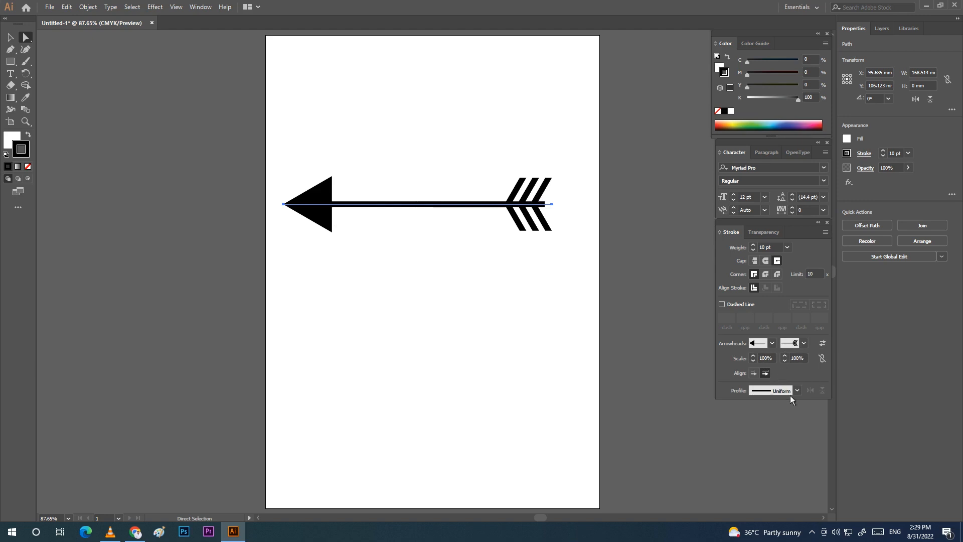
Step: Browse the start arrowhead styles and change the line's end arrowhead to the round Arrow 21
left_click(772, 343)
scroll(739, 465, "down", 3)
scroll(738, 465, "down", 2)
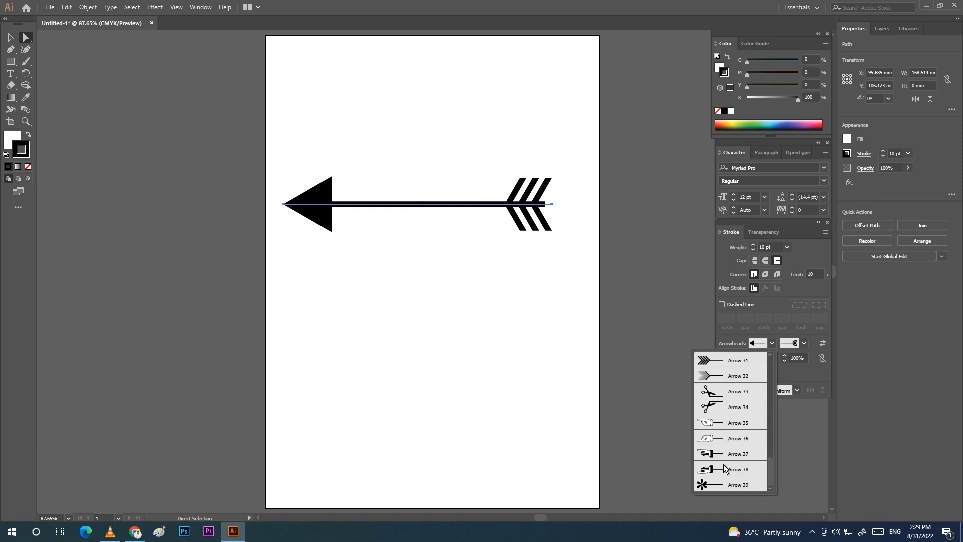
scroll(733, 424, "up", 4)
scroll(733, 420, "up", 6)
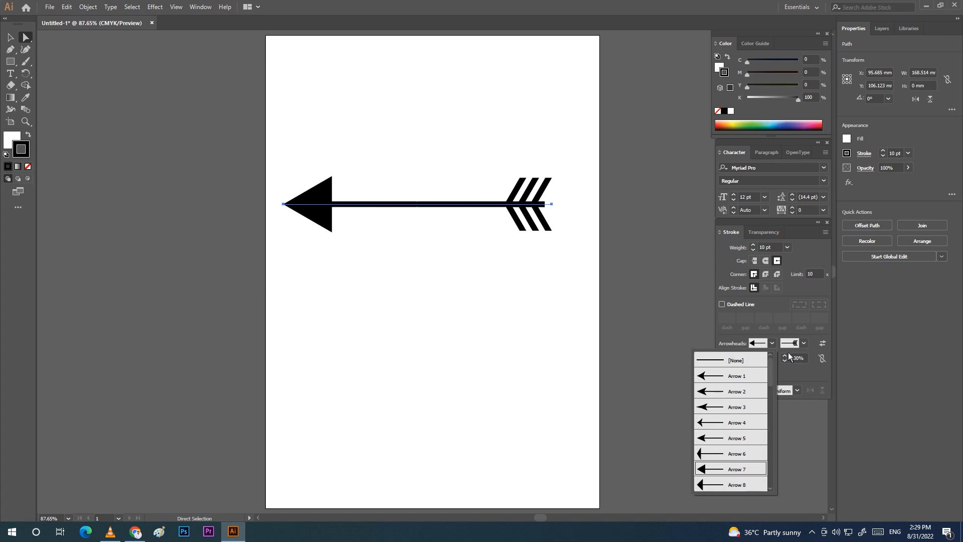
left_click(804, 344)
left_click(804, 344)
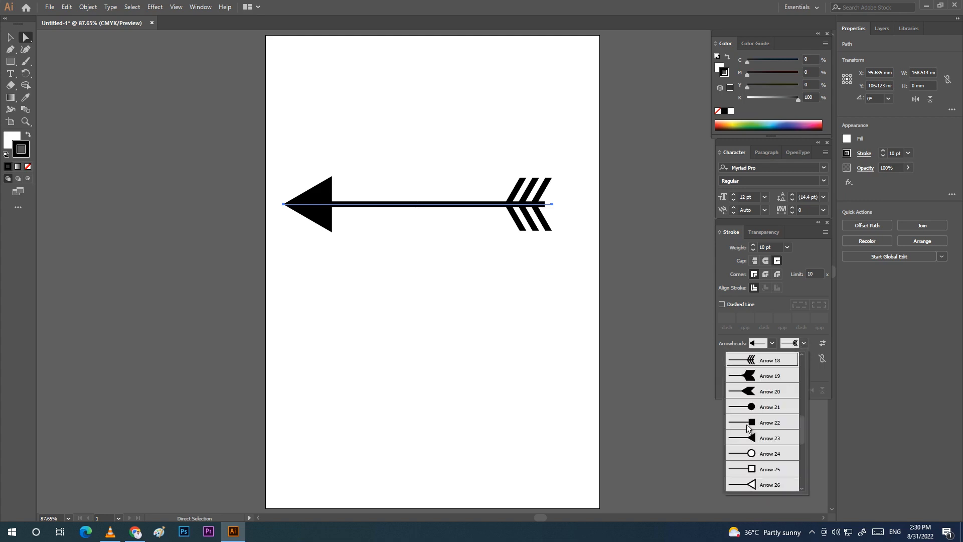
left_click(753, 408)
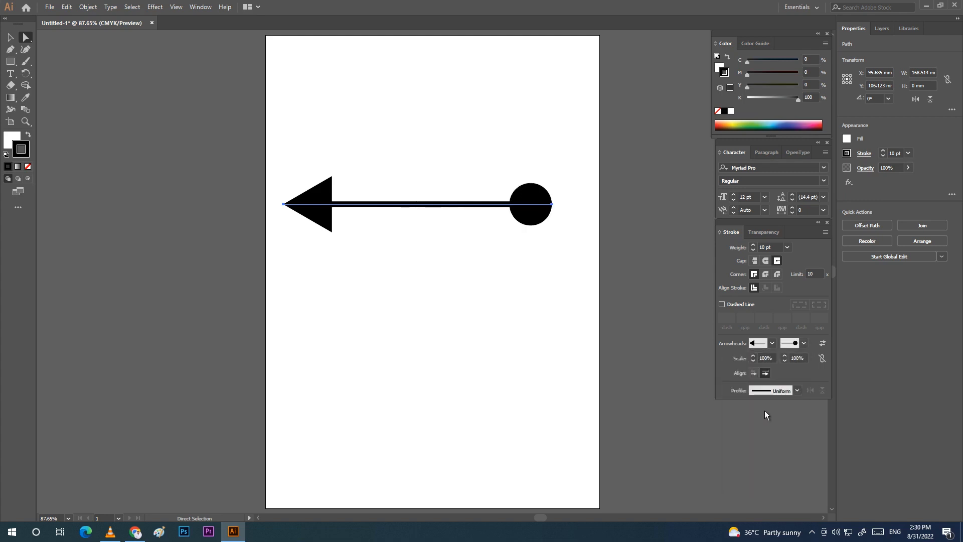
Step: Change the line's end arrowhead to the triangular Arrow 23 and look through the other end styles
left_click(798, 346)
left_click(774, 395)
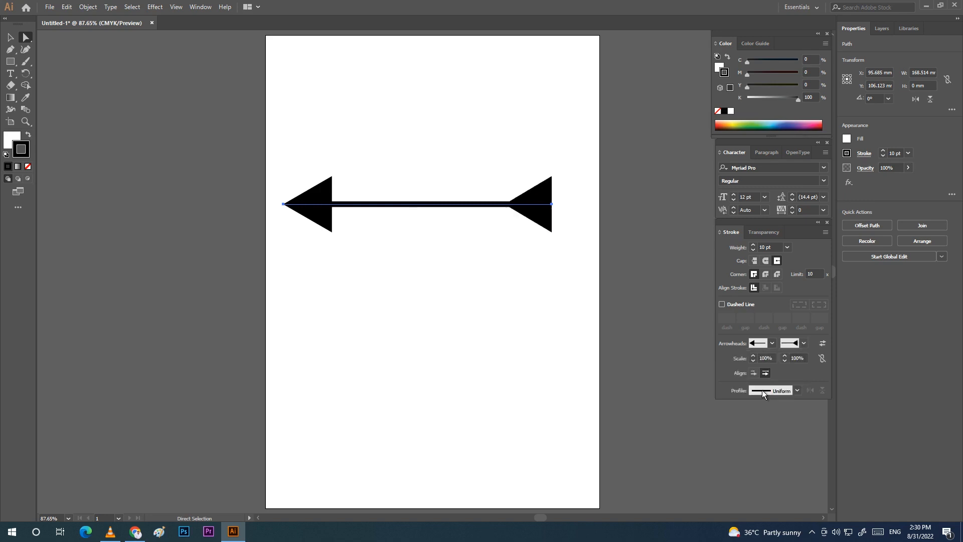
left_click(803, 343)
scroll(766, 454, "down", 3)
scroll(798, 376, "up", 3)
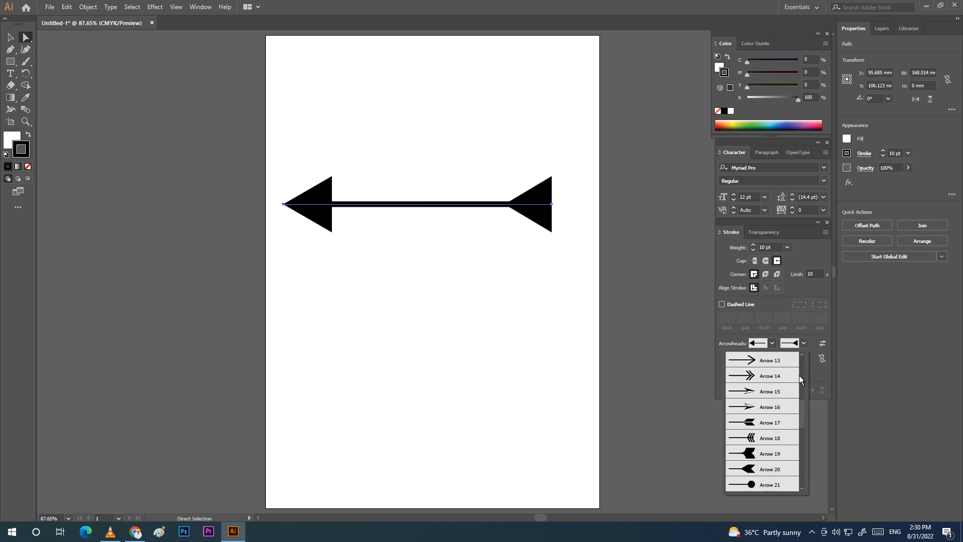
left_click(813, 340)
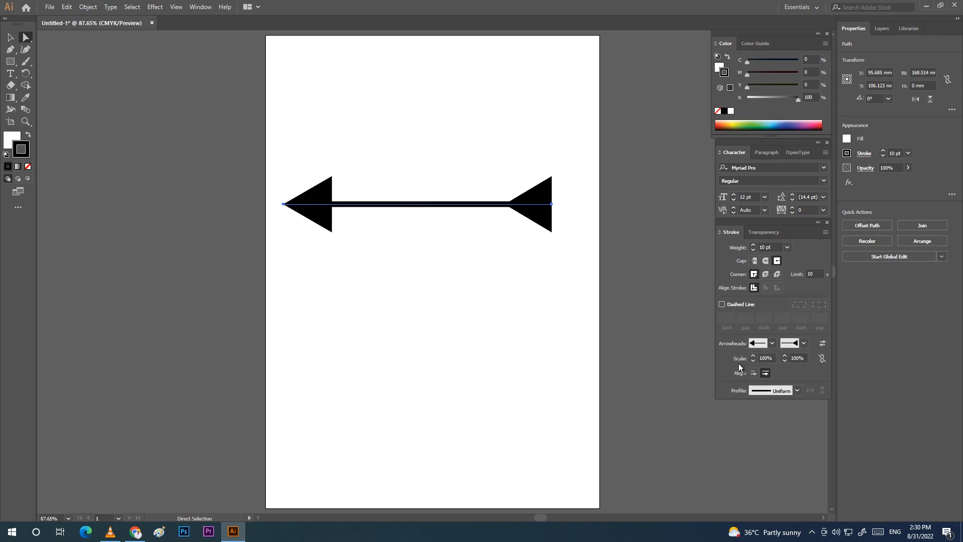
Step: Set both the start and end arrowhead scales of the line to 50%
left_click(773, 360)
type("50")
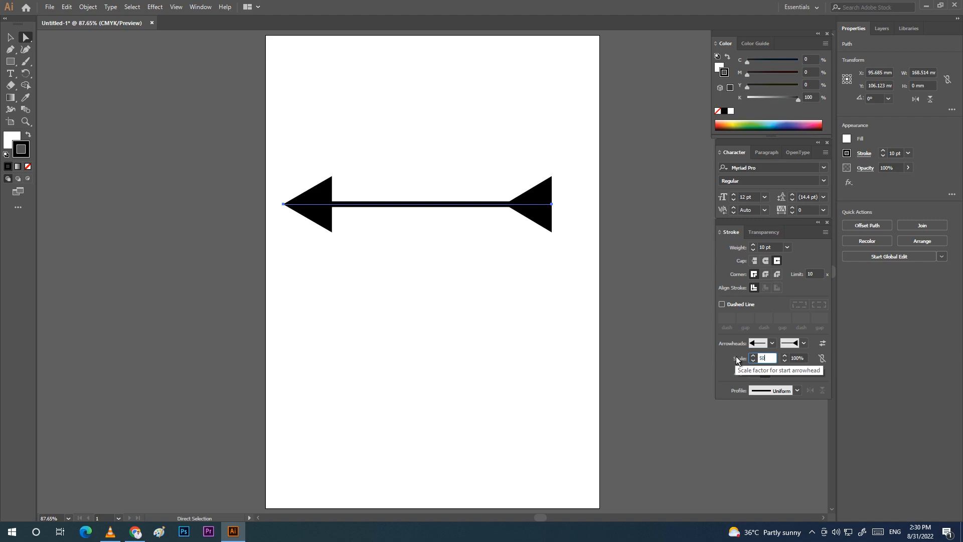
key("Return")
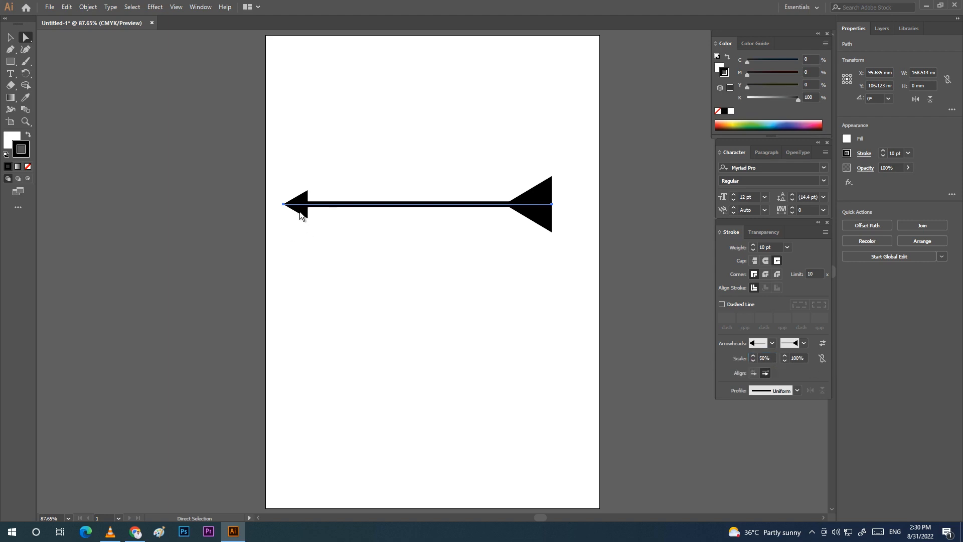
left_click(790, 360)
type("50")
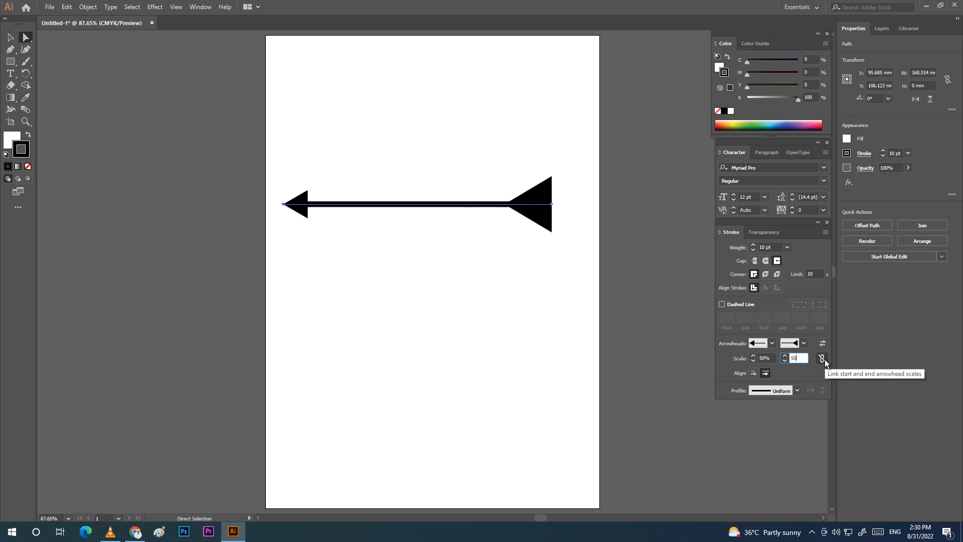
key("Return")
Step: Compare the two arrowhead alignments on the line: tips extending beyond the path ends and tips placed at the path ends
left_click(511, 249)
left_click_drag(276, 179, 582, 264)
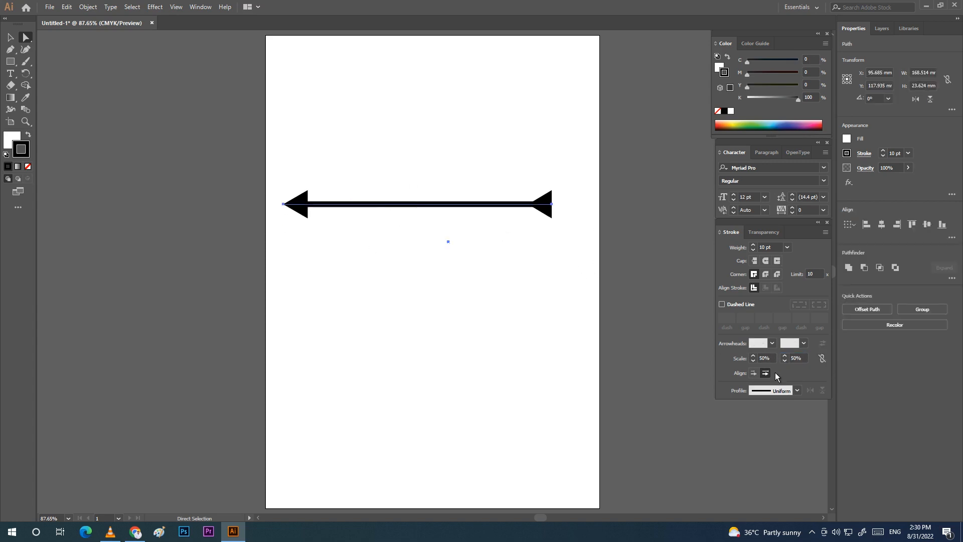
left_click(753, 375)
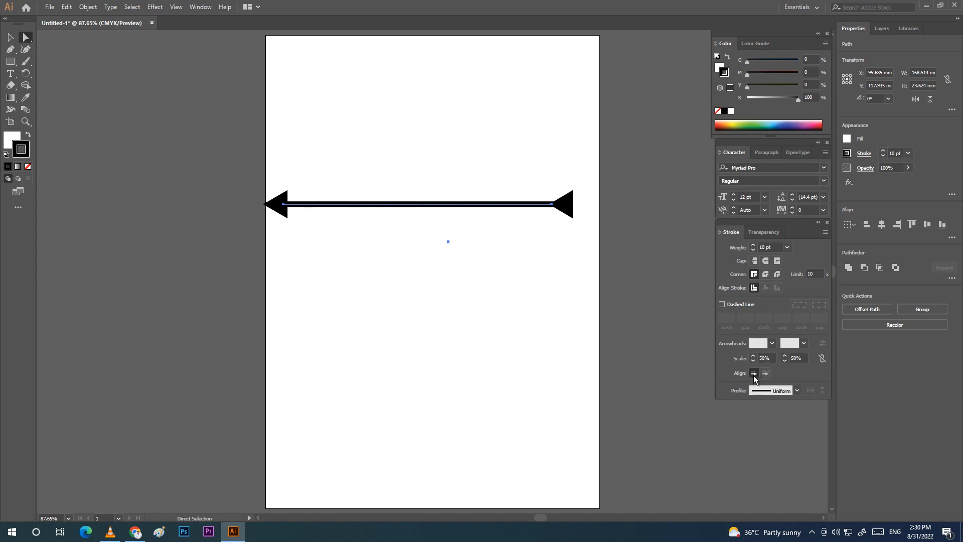
left_click(766, 375)
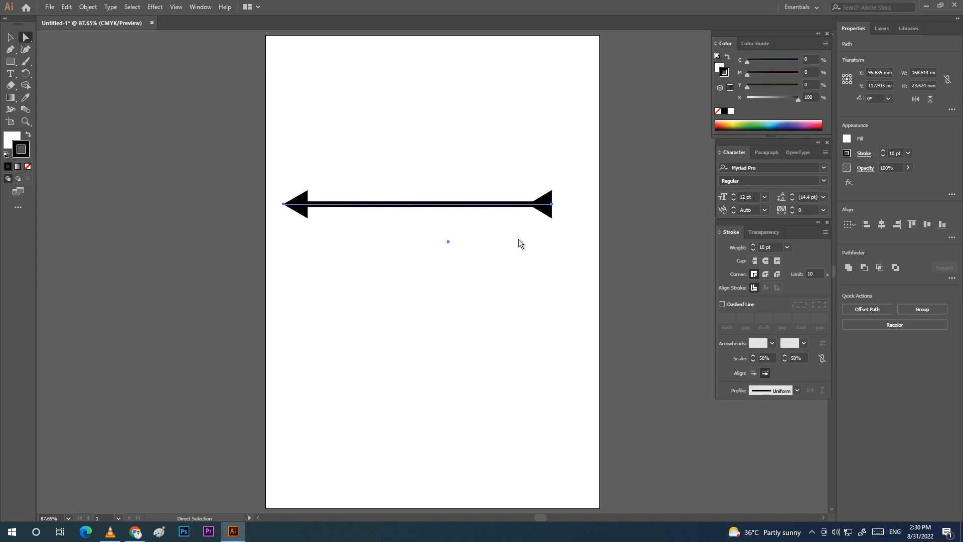
left_click(551, 208)
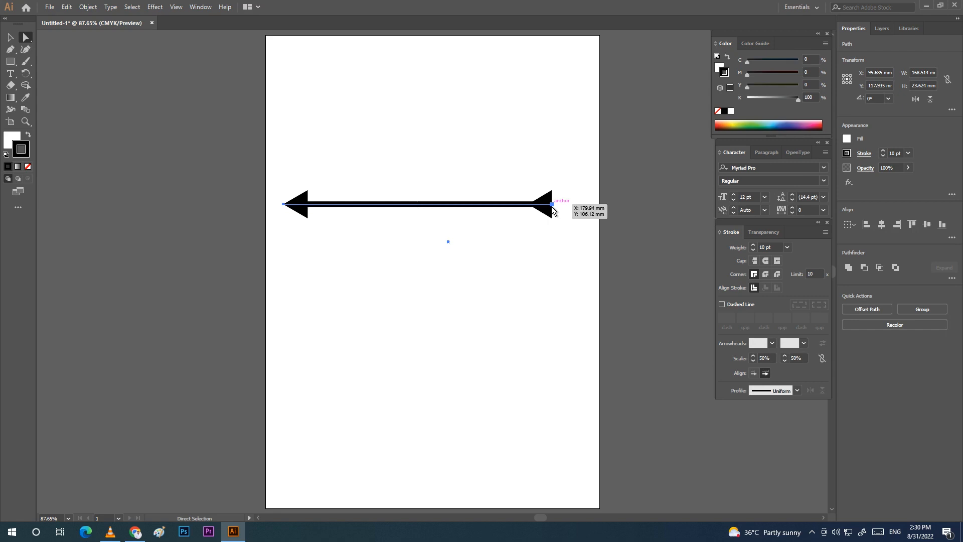
left_click(754, 373)
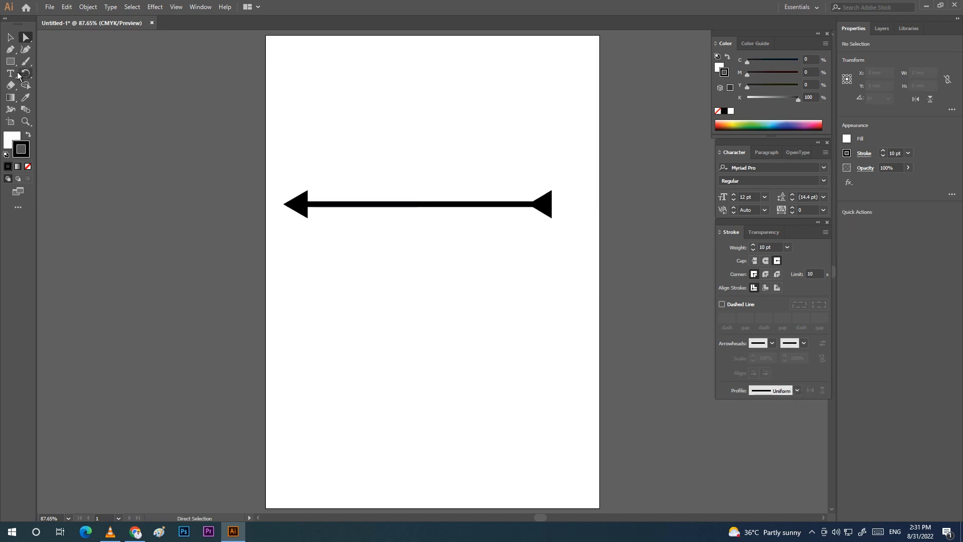
Step: Draw a second horizontal line about 145 mm long below the arrow with the Pen tool
left_click(10, 50)
left_click(300, 258)
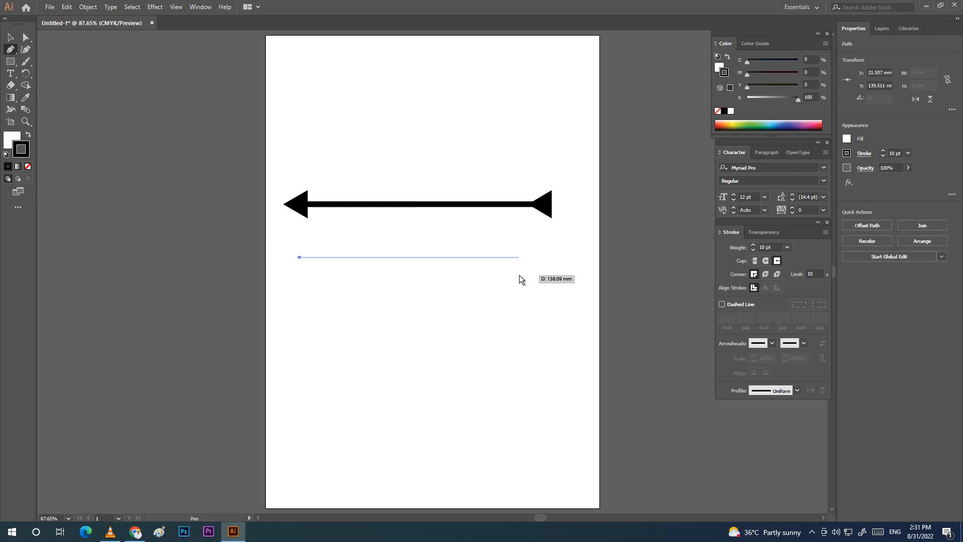
left_click(531, 258)
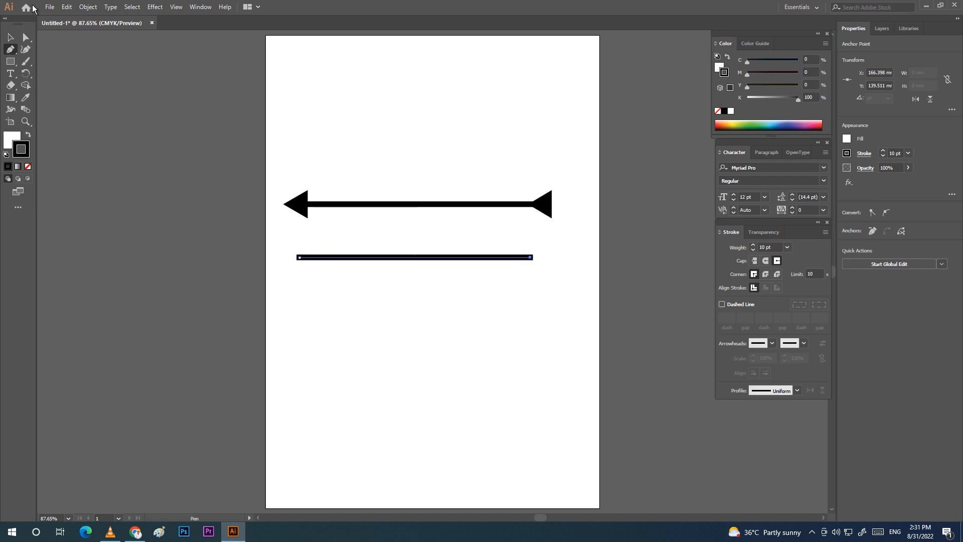
Step: Apply the lens-shaped width profile, tapered at both ends, to the lower line and deselect it
left_click(10, 37)
left_click_drag(277, 237, 519, 302)
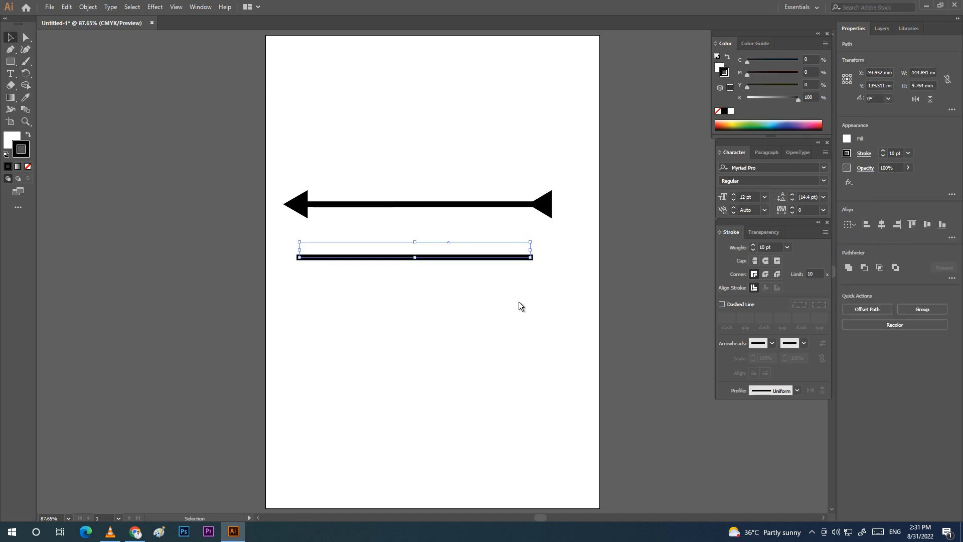
left_click(797, 390)
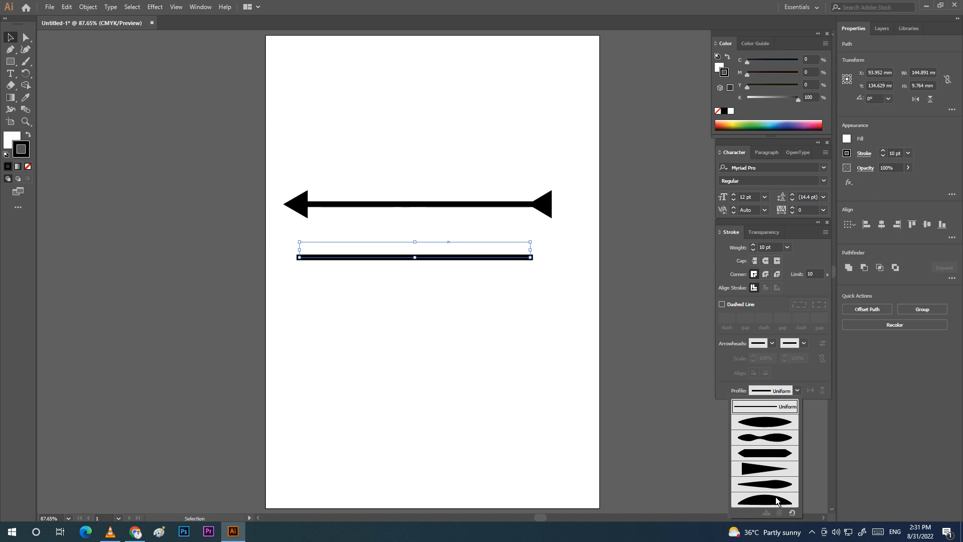
left_click(770, 426)
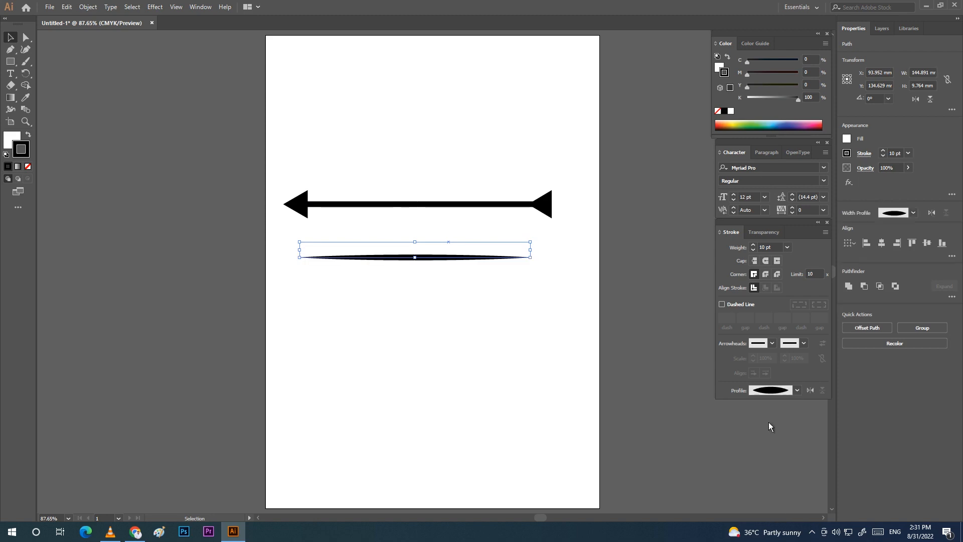
left_click(500, 315)
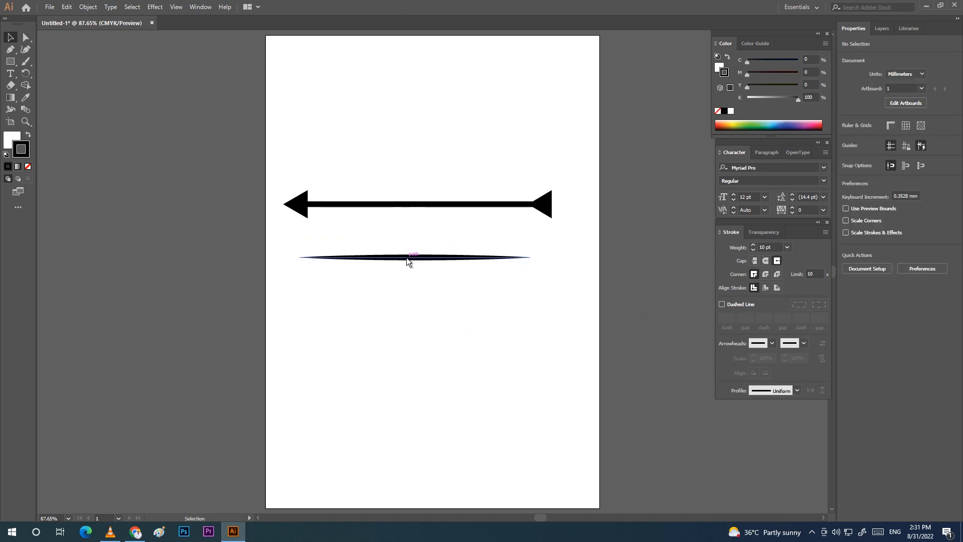
Step: Try the flat-sided profile with pointed ends on the lower line and finish with the half-lens width profile
left_click(797, 389)
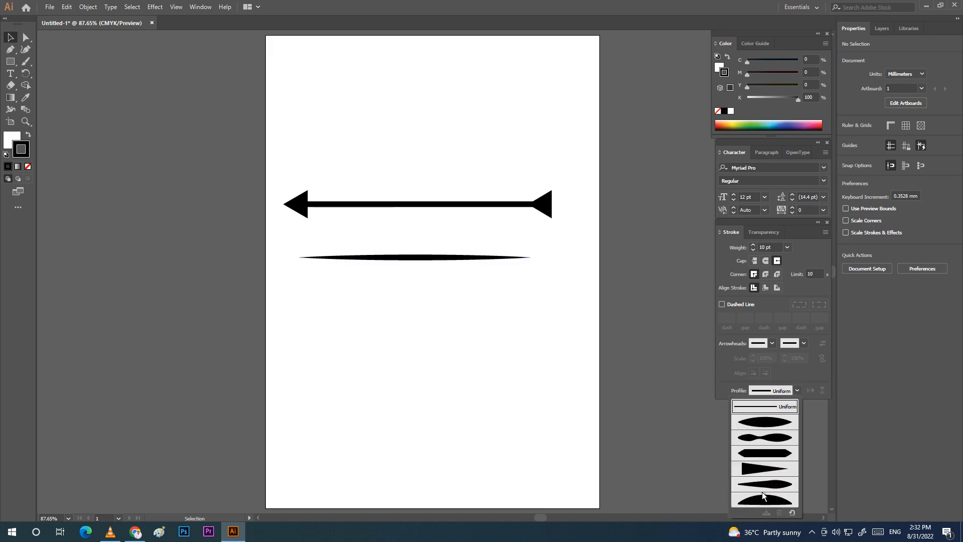
left_click(774, 452)
left_click_drag(316, 239, 544, 335)
left_click(798, 390)
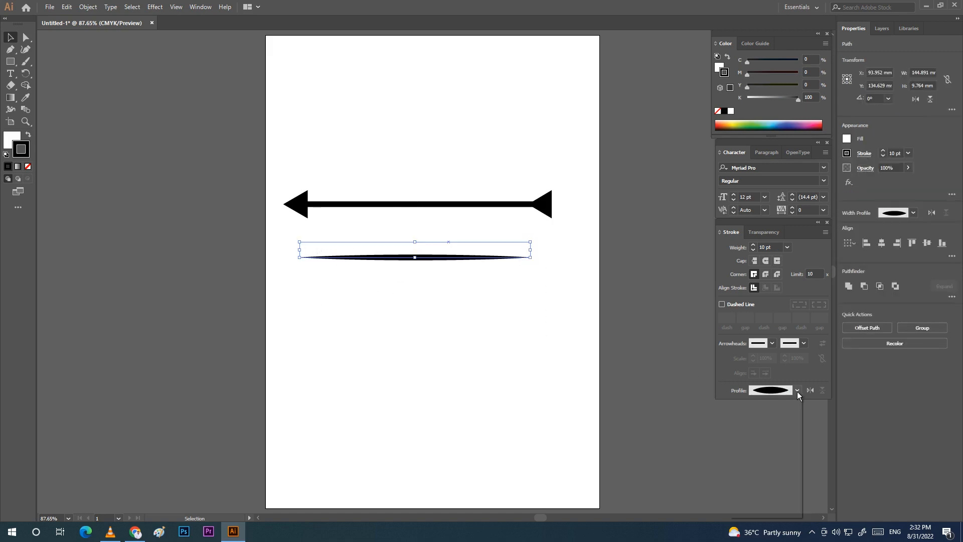
left_click(775, 454)
left_click(797, 391)
left_click(770, 510)
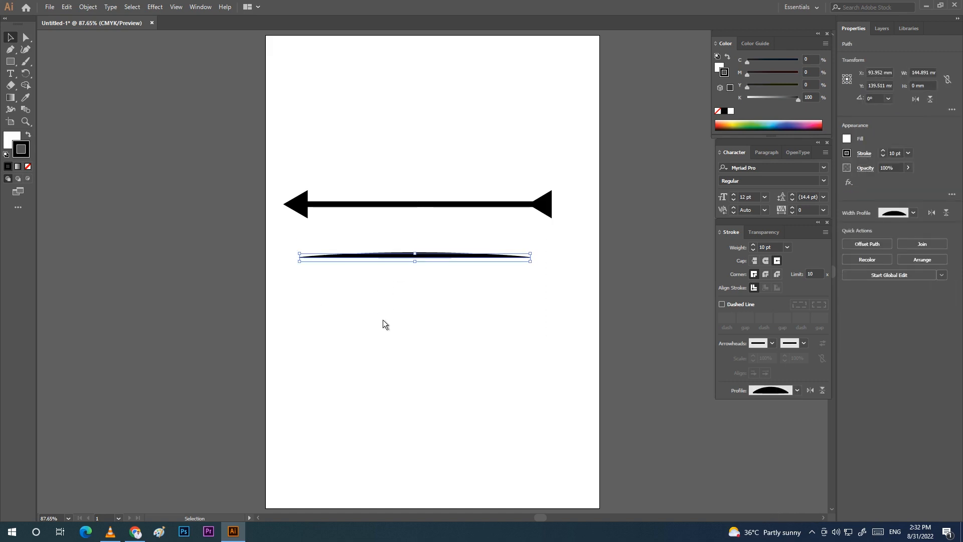
Step: Delete the double-headed arrow and the tapered line below it
left_click(387, 305)
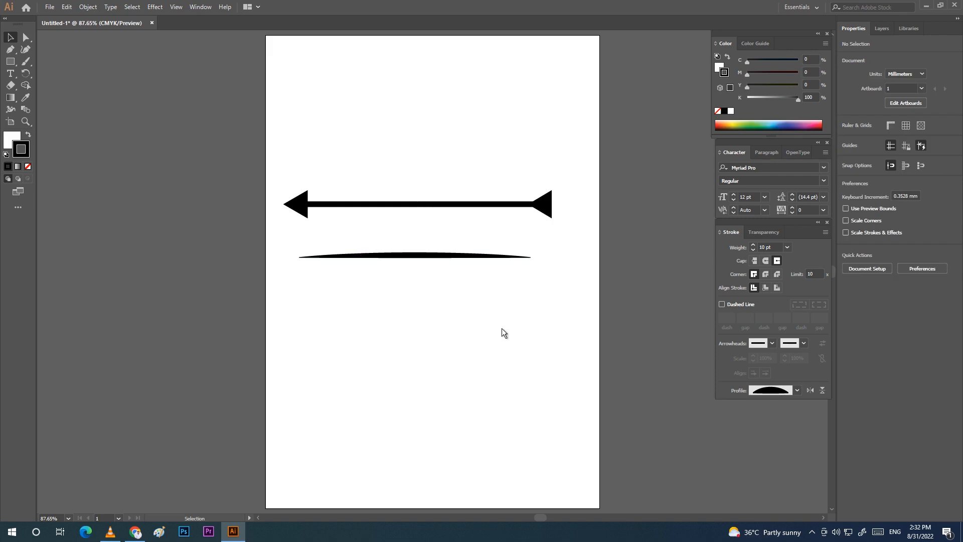
left_click_drag(285, 173, 552, 294)
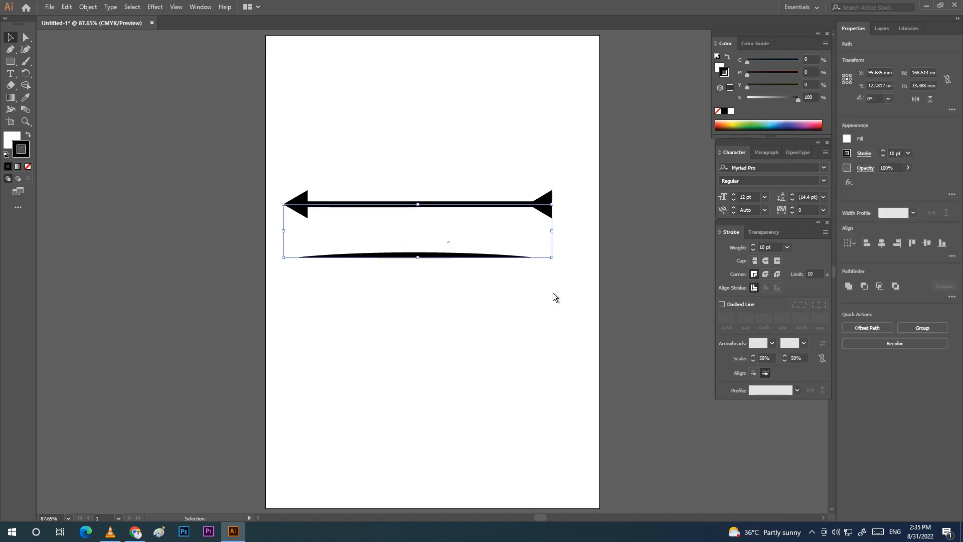
key("Delete")
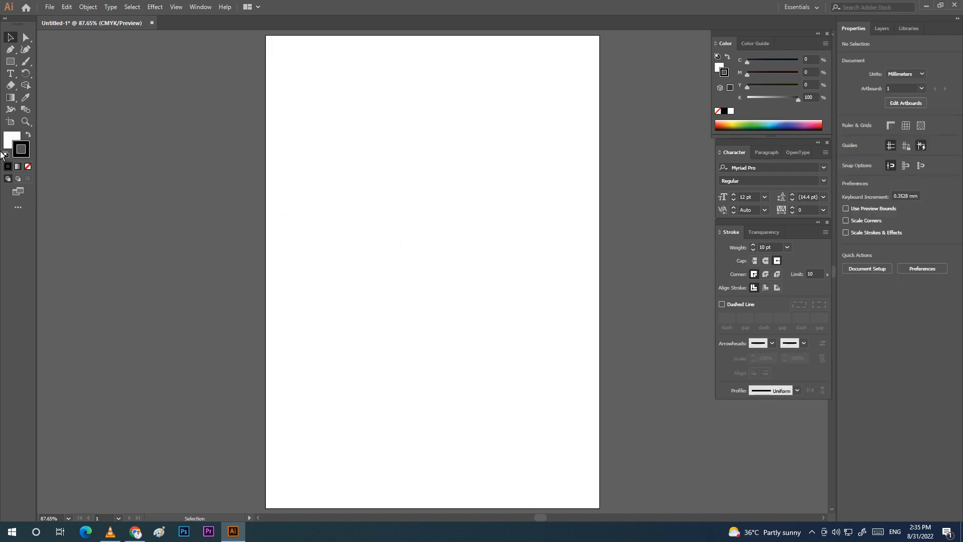
Step: Paint a black freehand looping stroke about 103 mm wide in the upper half of the artboard with the Paintbrush tool
left_click(28, 64)
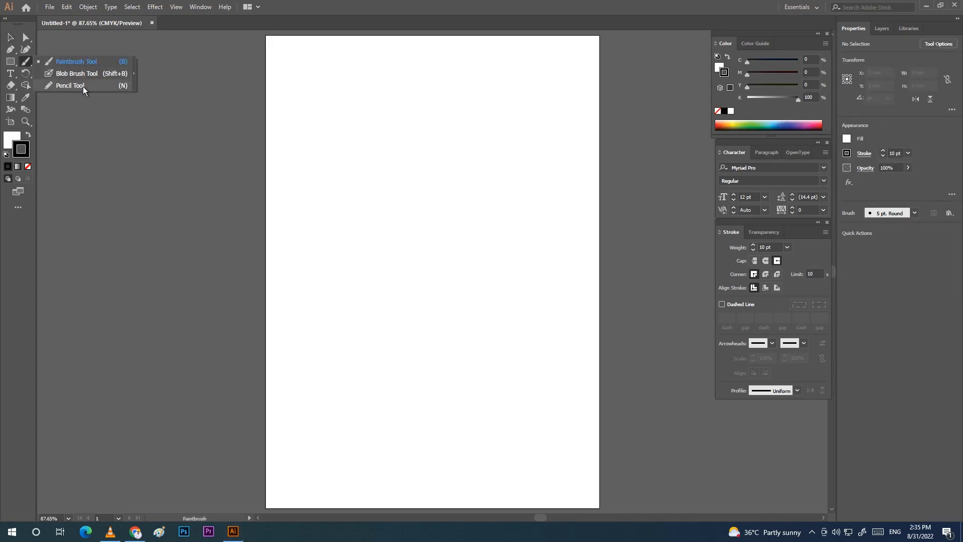
left_click(75, 62)
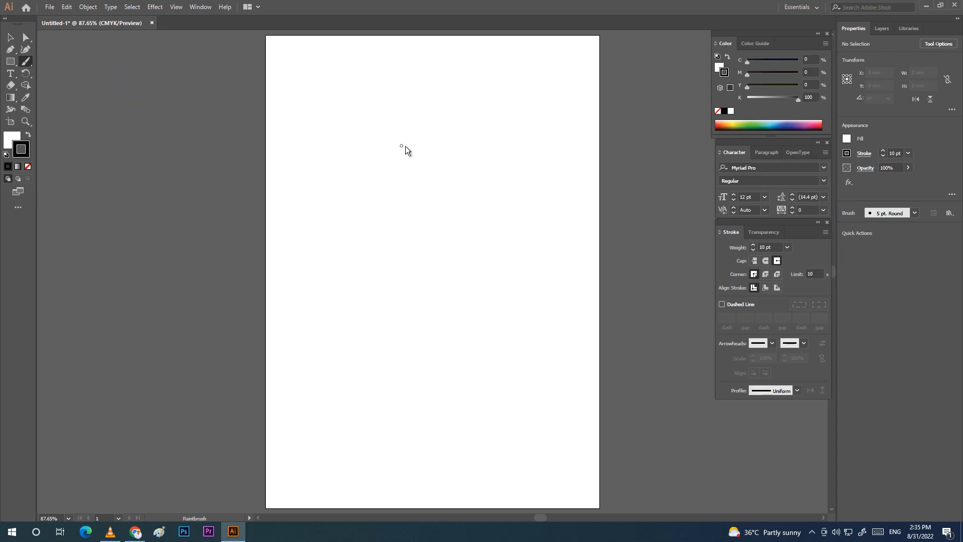
mouse_move(425, 147)
left_mouse_down()
mouse_move(385, 213)
mouse_move(390, 257)
mouse_move(483, 248)
left_mouse_up()
mouse_move(356, 295)
left_mouse_down()
mouse_move(438, 122)
mouse_move(424, 306)
mouse_move(386, 306)
left_mouse_up()
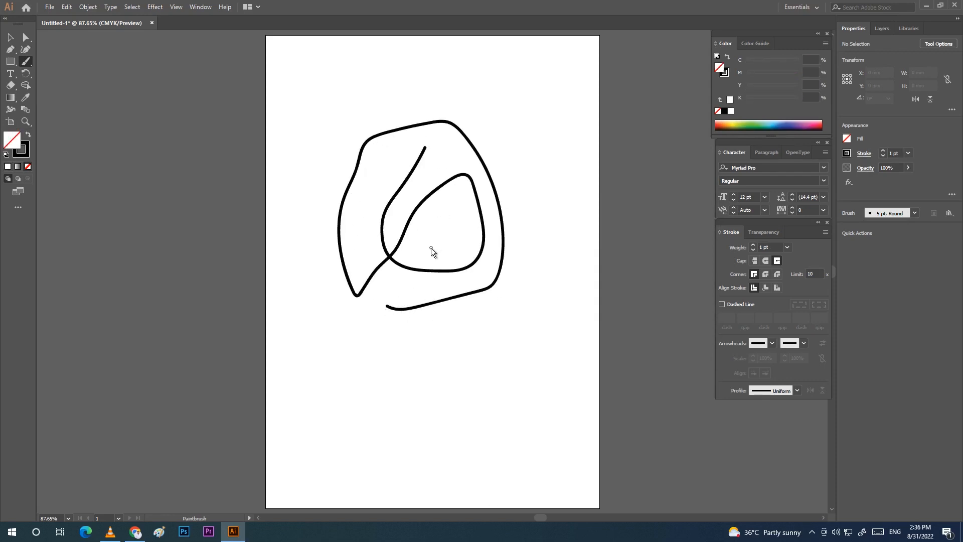
Step: Set the stroke colour to dark red #93032C and paint a second looping stroke about 119 mm wide overlapping the black one
left_click(27, 155)
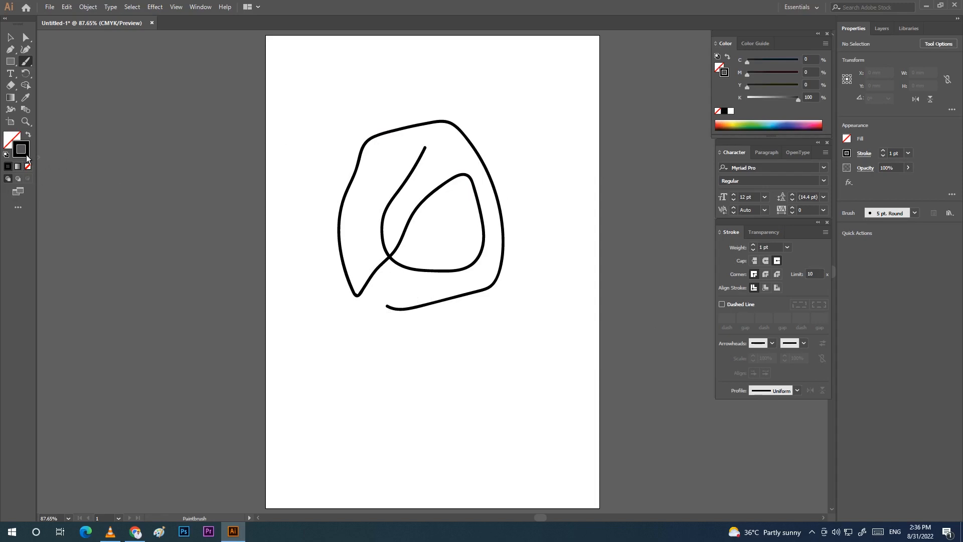
double_click(22, 156)
left_click_drag(490, 261, 570, 261)
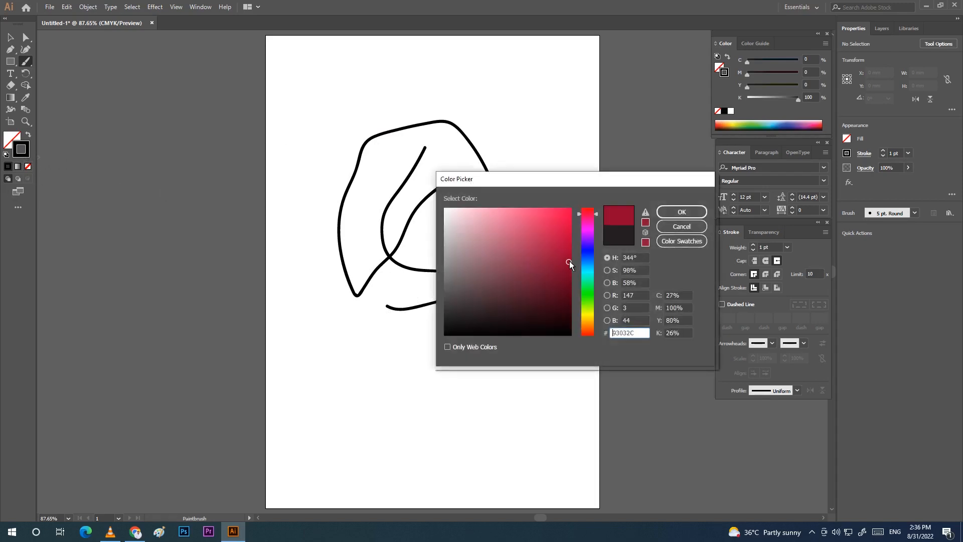
left_click(678, 213)
mouse_move(450, 221)
left_mouse_down()
mouse_move(529, 359)
mouse_move(470, 189)
mouse_move(365, 272)
mouse_move(442, 353)
mouse_move(519, 238)
left_mouse_up()
left_click_drag(453, 273, 453, 272)
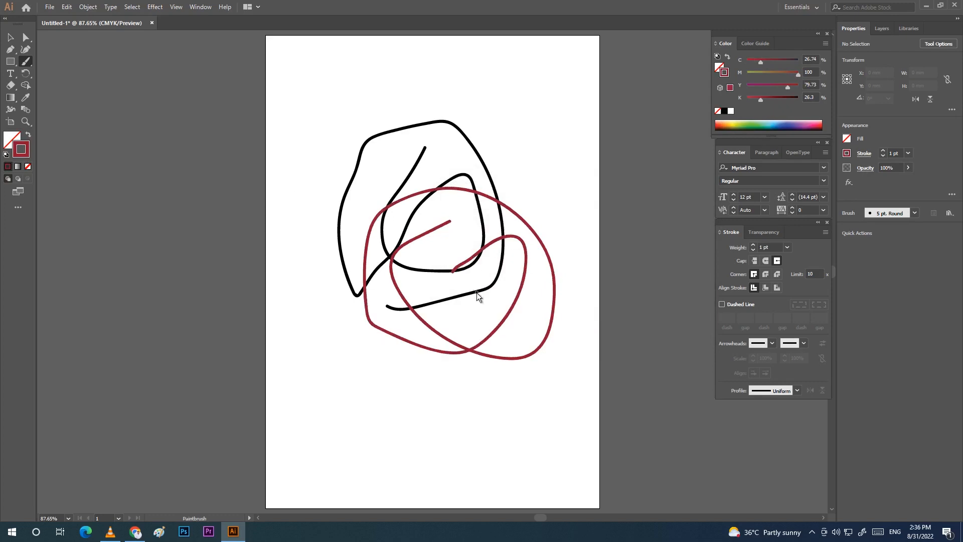
Step: Select only the dark red looping stroke and recolour its stroke to green #177226
left_click(10, 37)
left_click_drag(297, 150, 424, 277)
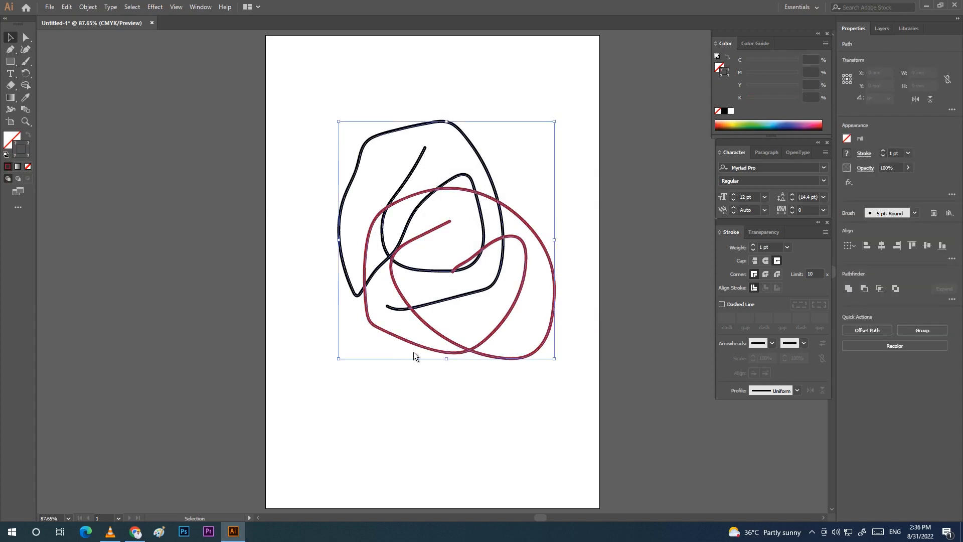
left_click(431, 404)
left_click_drag(444, 409, 554, 314)
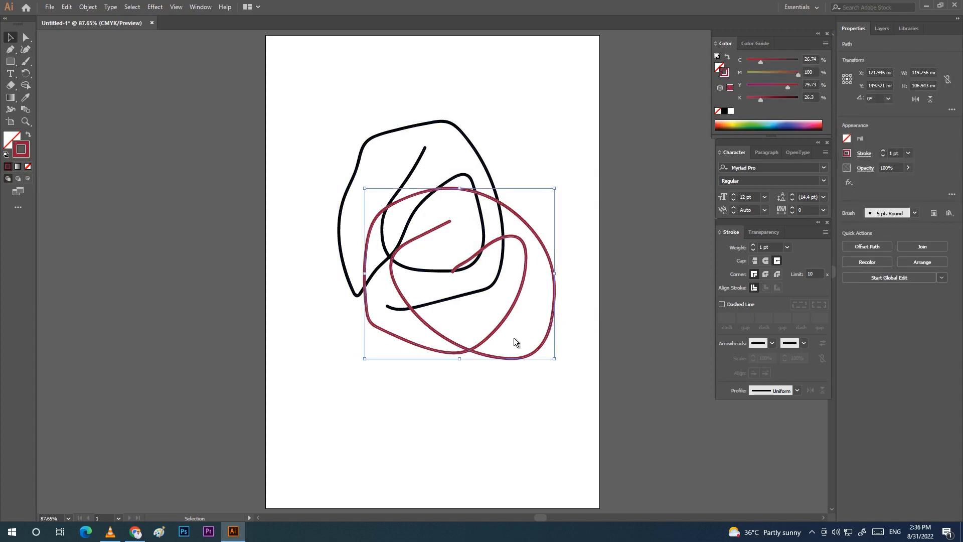
double_click(24, 155)
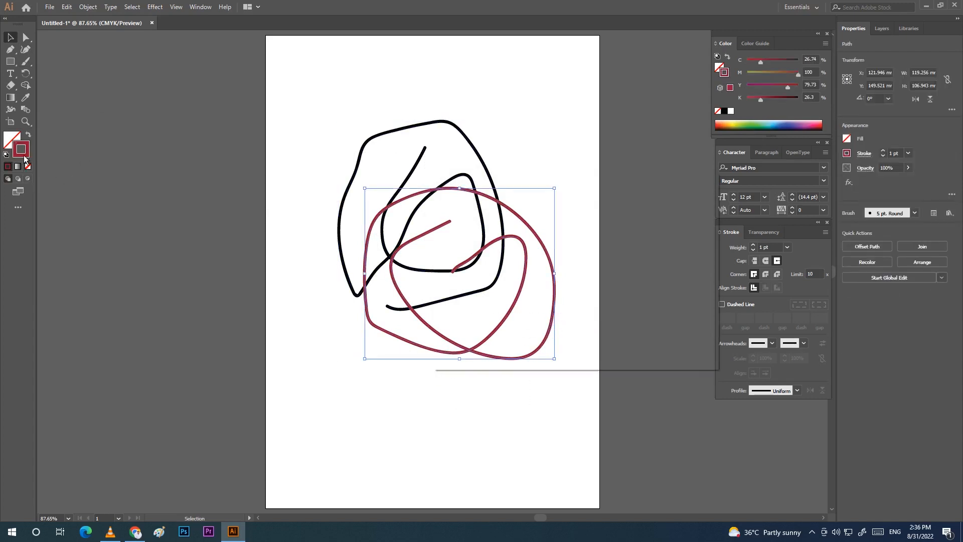
left_click(480, 269)
left_click_drag(494, 274, 546, 278)
left_click(588, 286)
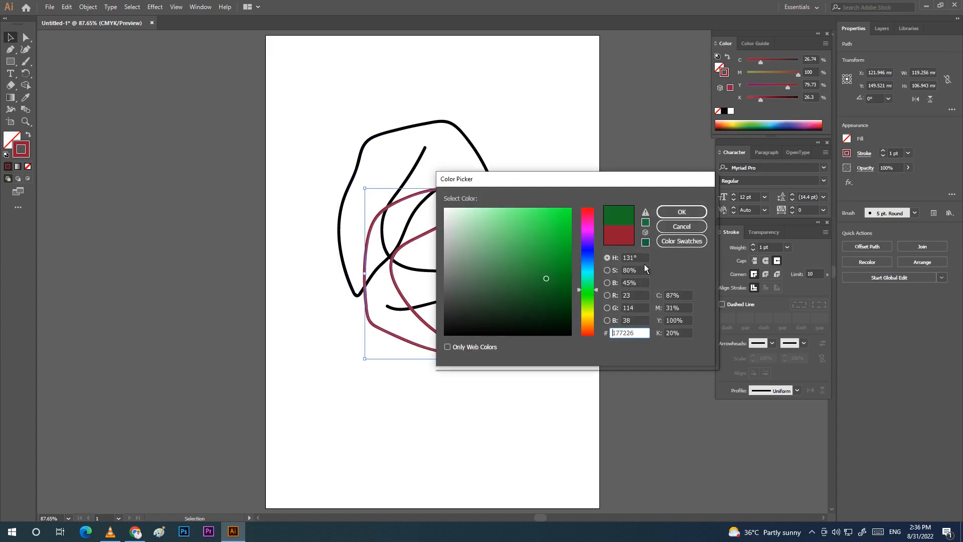
left_click(685, 215)
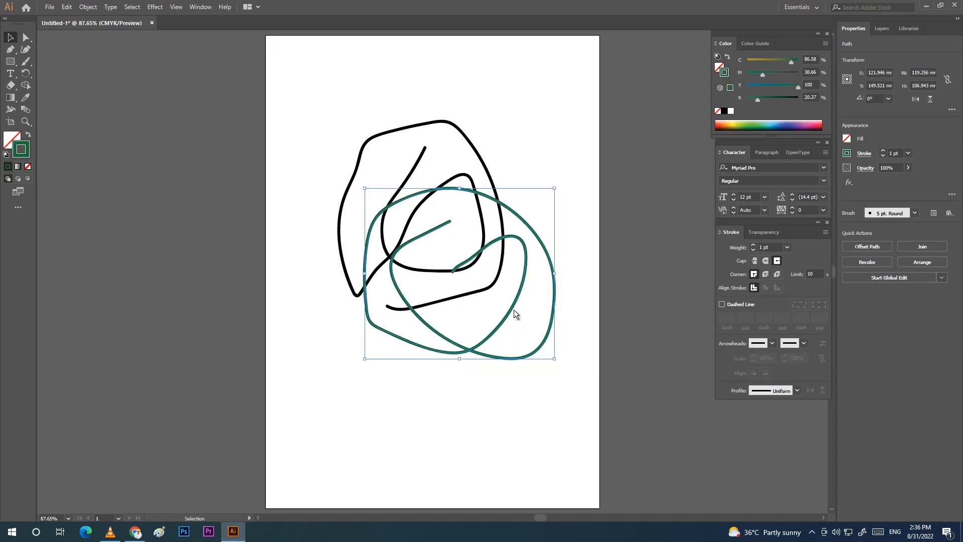
Step: Deselect the path and paint a smaller green loop about 62 mm wide below it with the Blob Brush tool
left_click(181, 275)
key("shift+b")
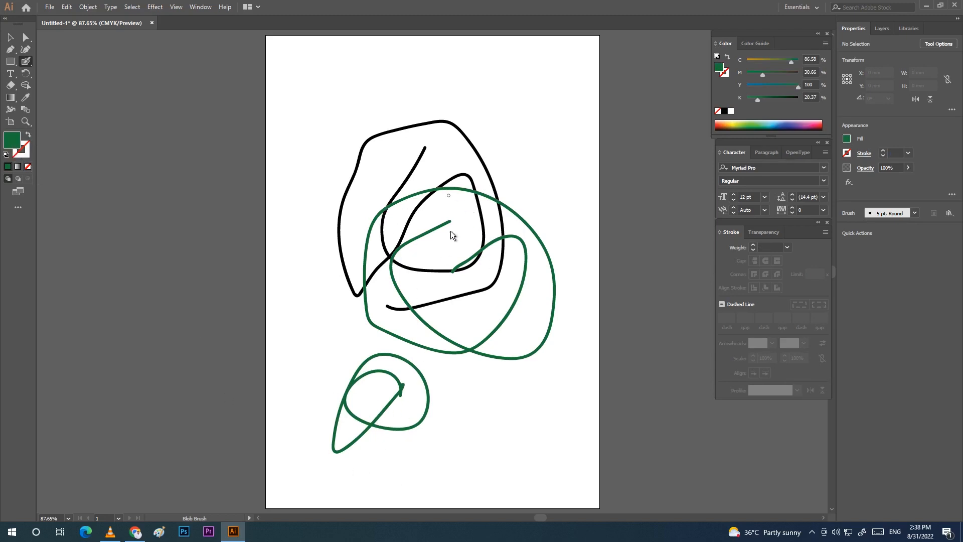
key("v")
Step: Select the green paintbrush path together with the Blob Brush shape, set their fill to dark red #910220, and deselect them
left_click_drag(347, 374, 454, 476)
left_click_drag(279, 344, 448, 462)
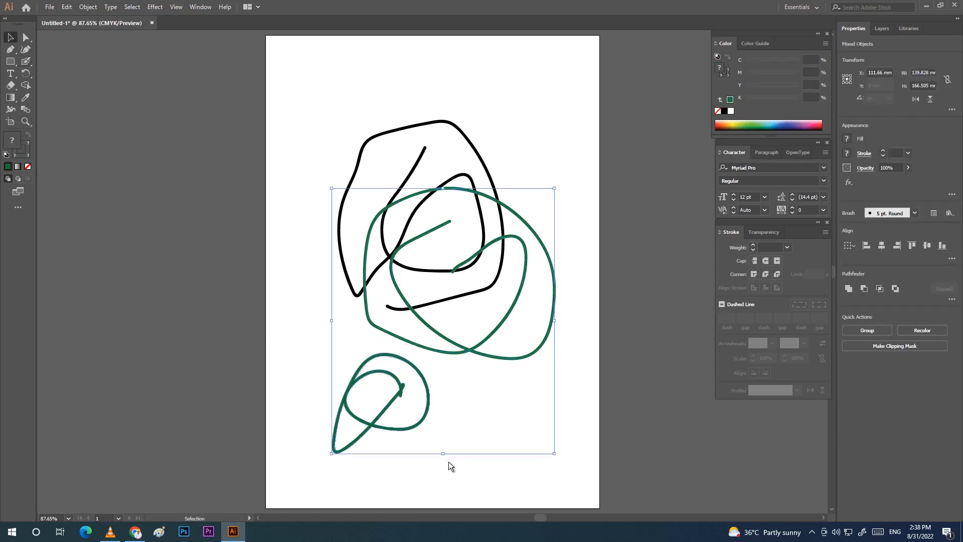
double_click(15, 150)
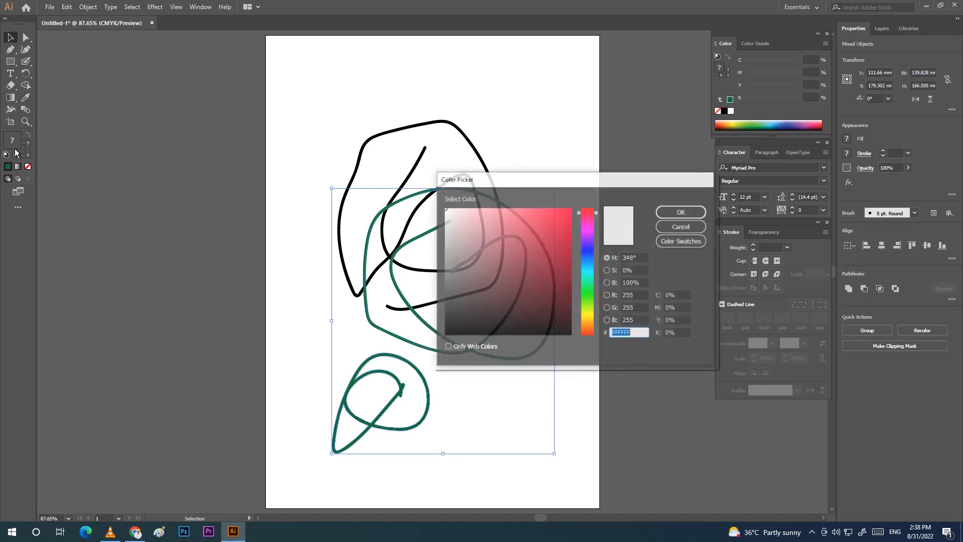
left_click_drag(506, 258, 590, 294)
left_click(571, 263)
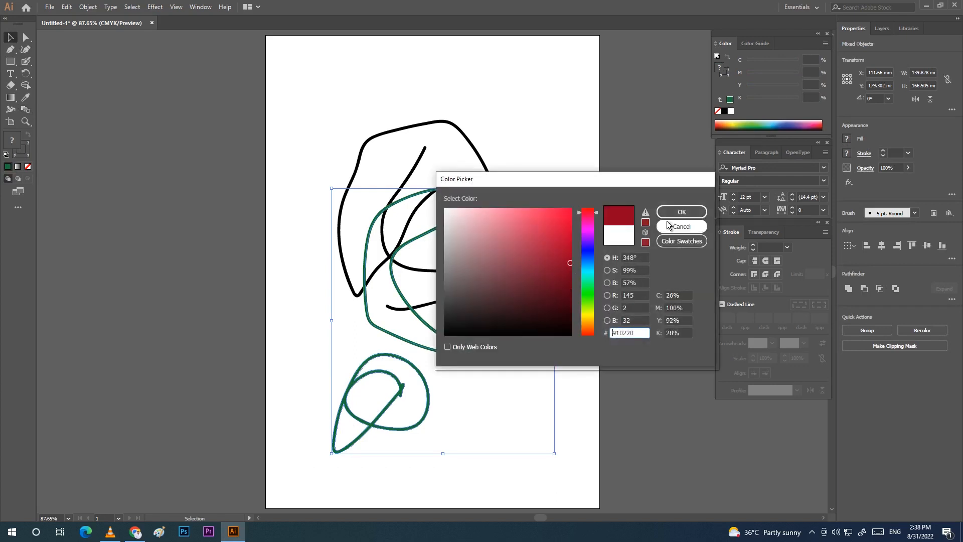
left_click(682, 211)
left_click(469, 416)
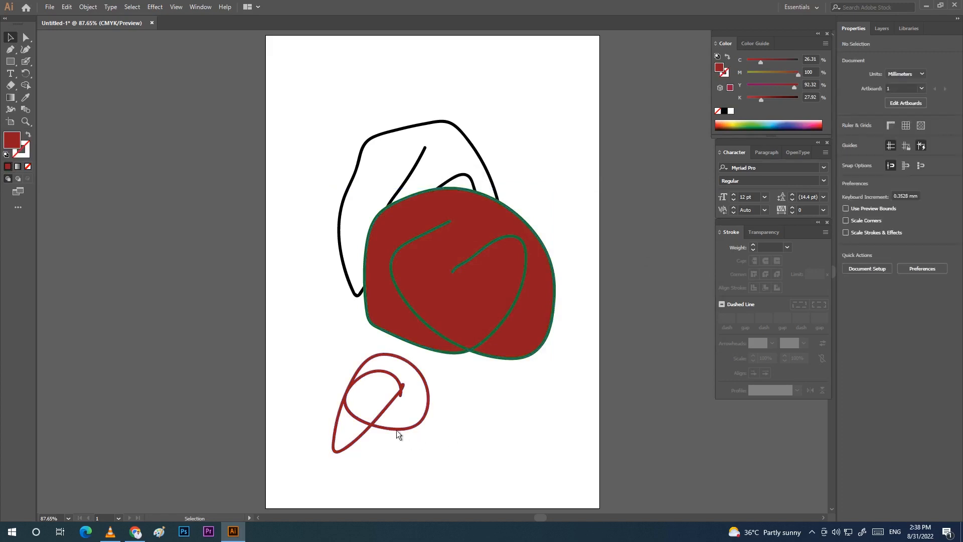
Step: Delete the red-filled paintbrush path with the green stroke
left_click_drag(565, 239, 507, 302)
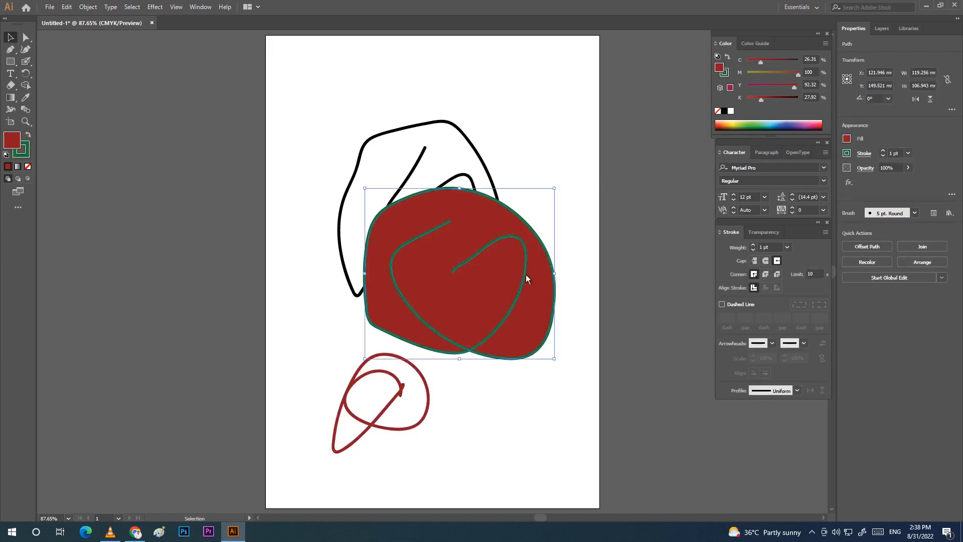
left_click(561, 271)
left_click(467, 272)
key("Delete")
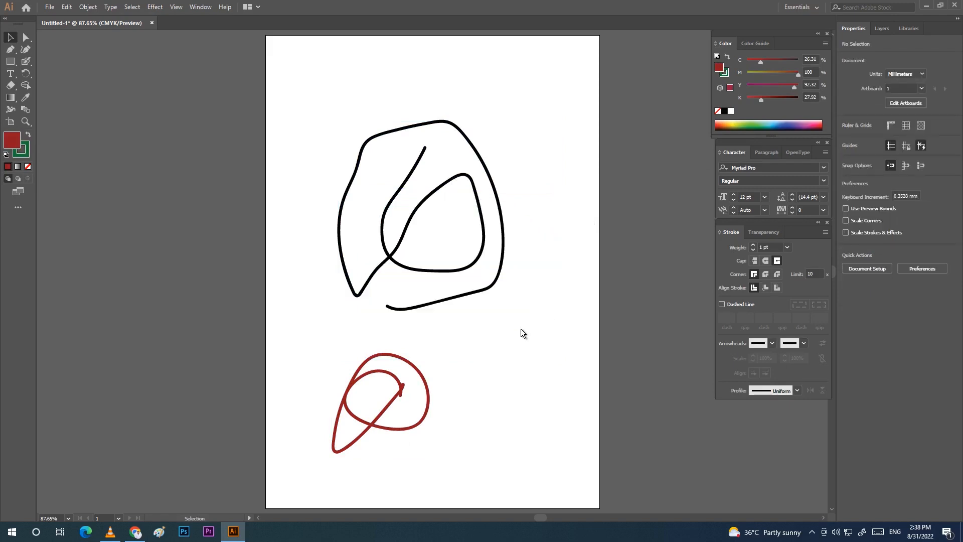
Step: Select the black paintbrush path and the red Blob Brush shape in turn to compare their fill and stroke attributes
left_click_drag(311, 106, 535, 319)
left_click_drag(309, 345, 460, 447)
mouse_move(300, 112)
left_mouse_down()
mouse_move(462, 224)
mouse_move(531, 296)
left_mouse_up()
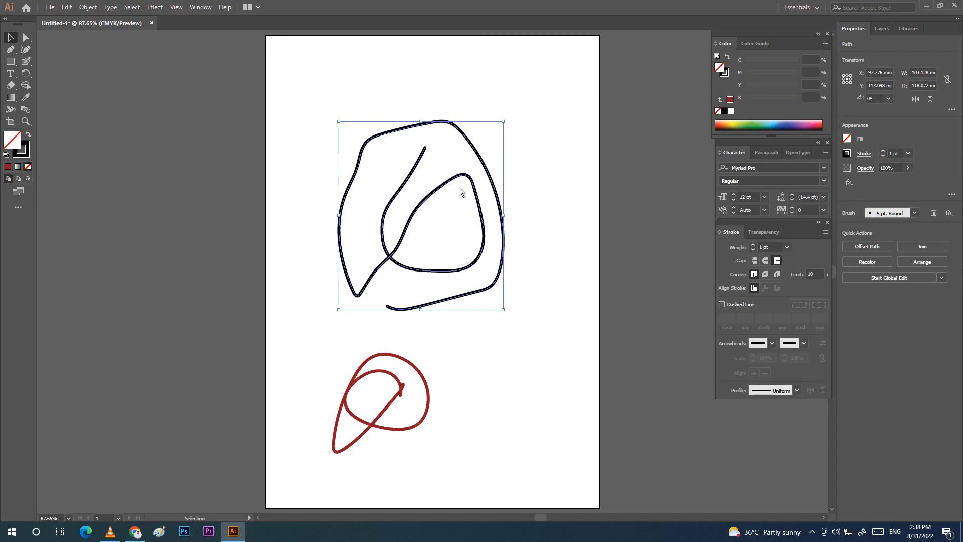
left_click_drag(300, 325, 468, 457)
left_click(410, 399)
Step: Swap fill and stroke on the Blob Brush shape, leaving a red stroke with no fill, and deselect it
left_click_drag(329, 342, 478, 441)
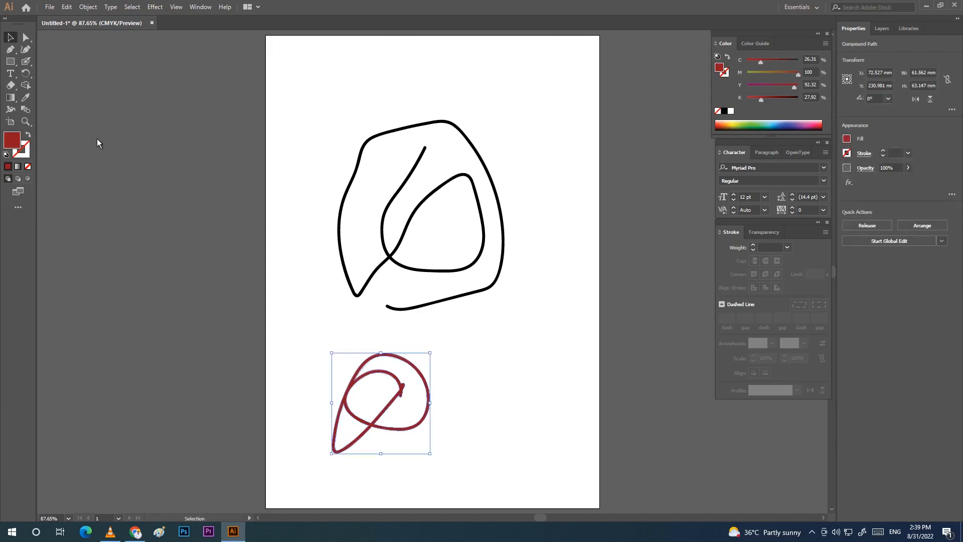
left_click(29, 134)
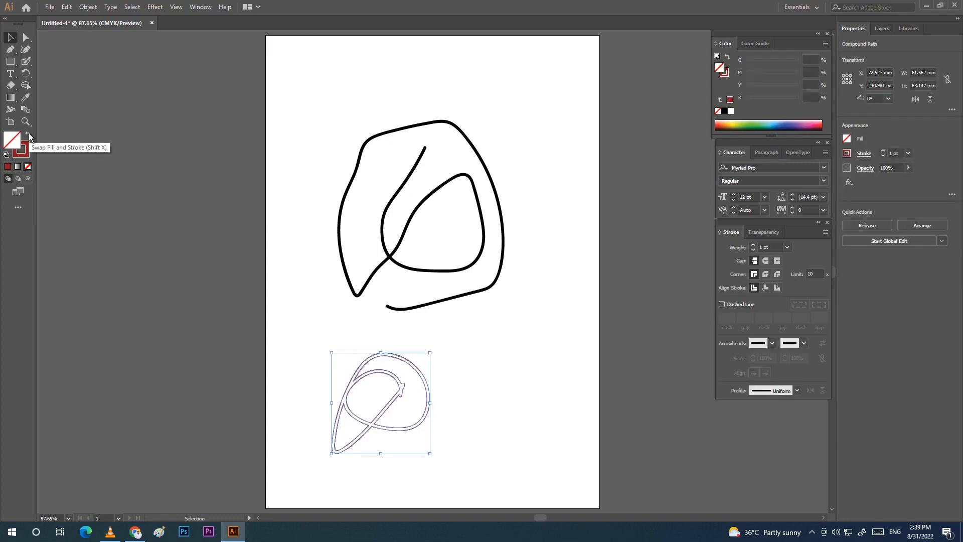
left_click(29, 133)
left_click(29, 134)
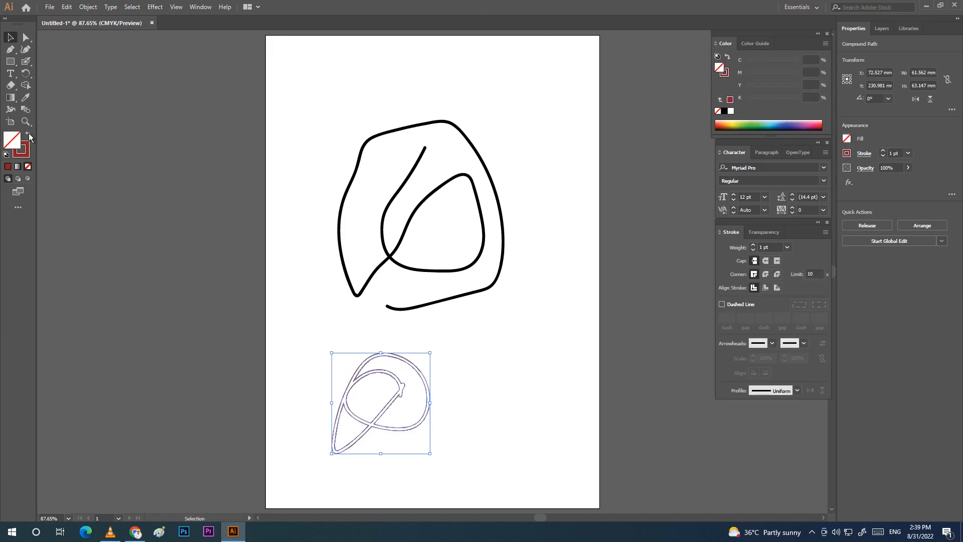
left_click(426, 387)
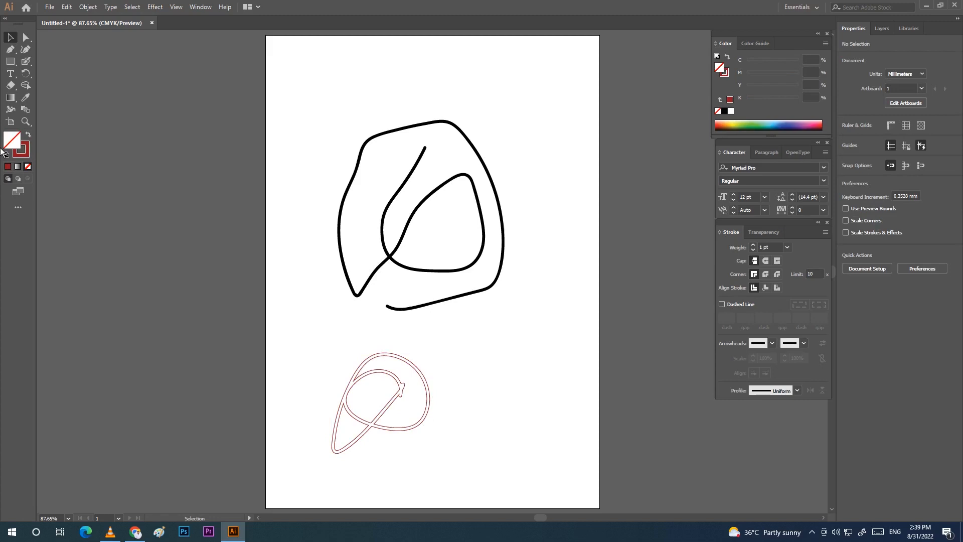
Step: Select all artwork on the artboard and delete it
left_click(29, 134)
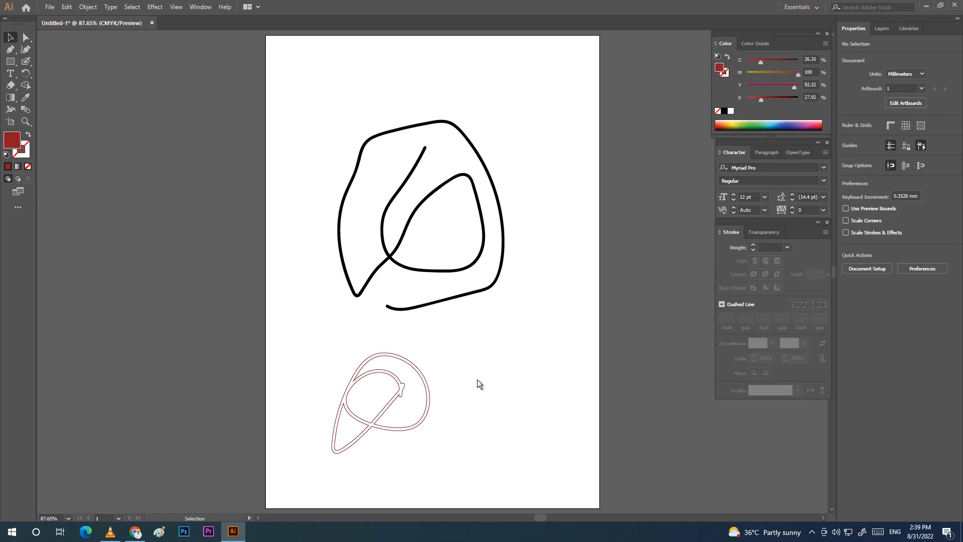
double_click(11, 143)
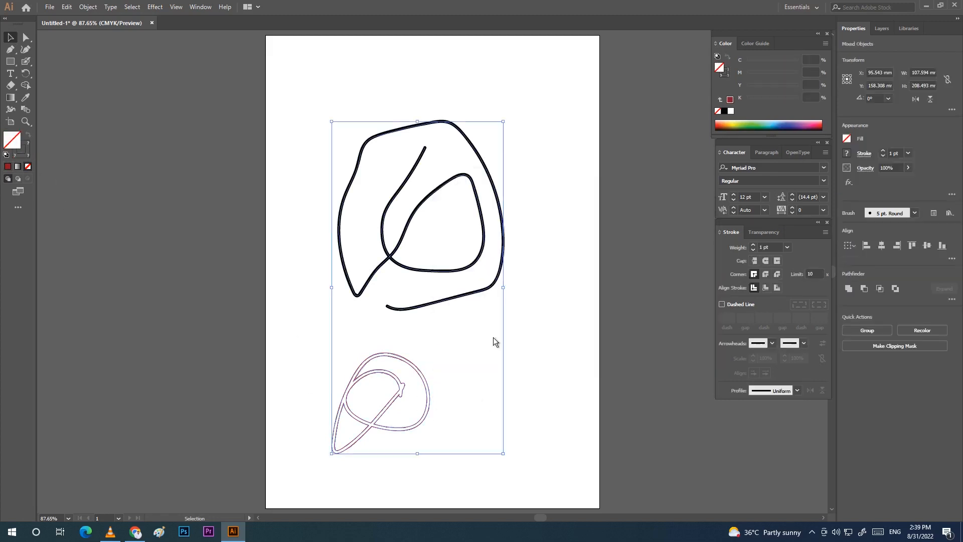
left_click(588, 367)
key("ctrl+a")
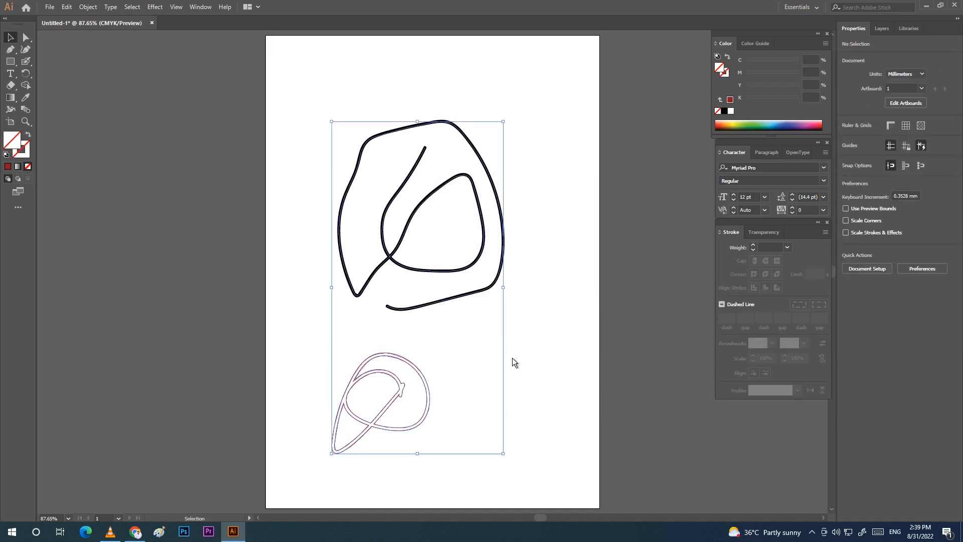
key("Delete")
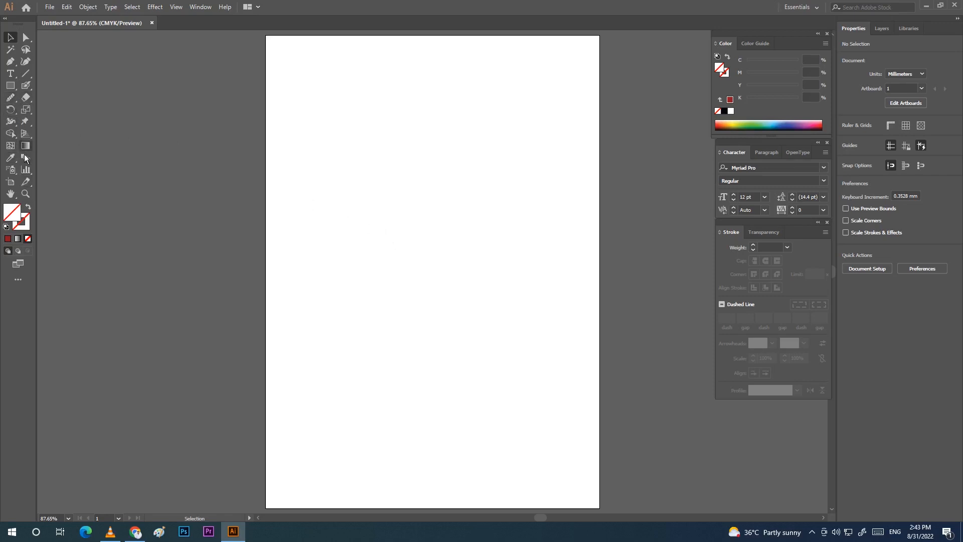
Step: Check whether the Advanced or the Basic toolbar is active
left_click(193, 8)
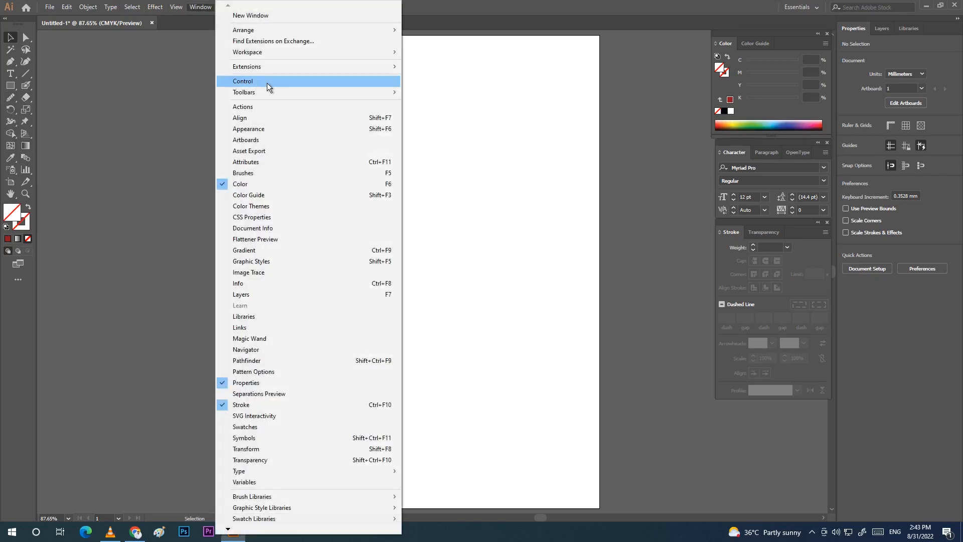
mouse_move(265, 97)
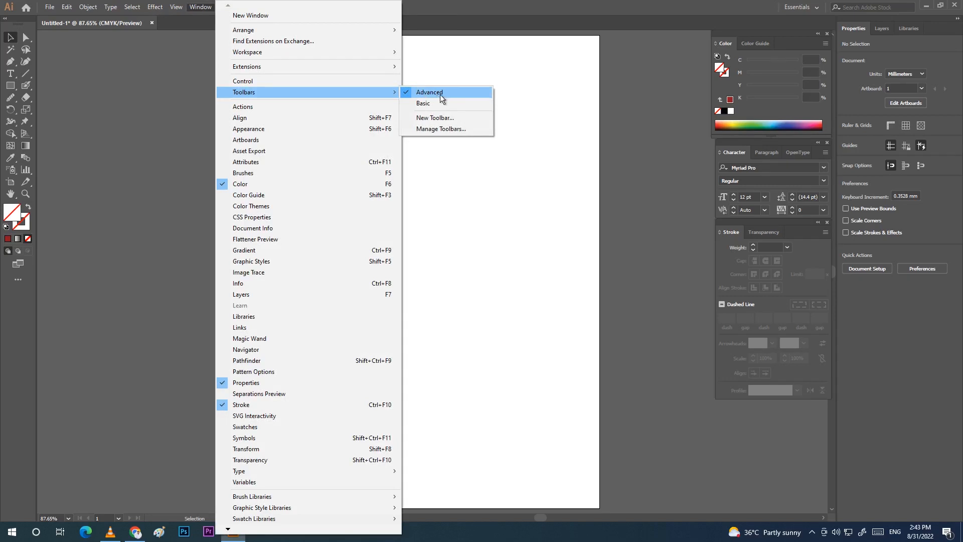
left_click(11, 322)
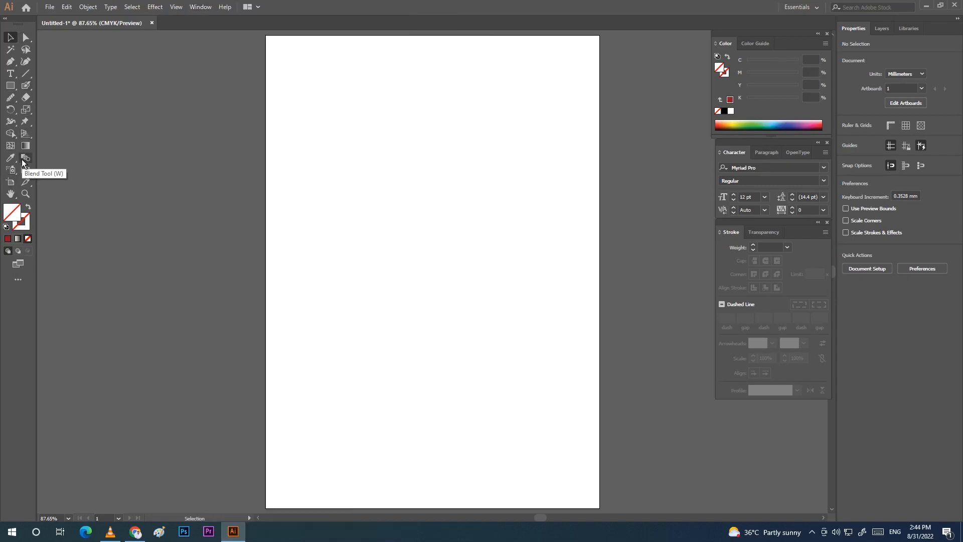
Step: Draw an open path about 157 mm wide with the Pen tool, starting with curved segments and ending with straight zigzag segments
key("p")
left_click_drag(321, 178, 384, 240)
left_click_drag(459, 246, 489, 210)
left_click(488, 234)
left_click(478, 273)
left_click(518, 287)
left_click(530, 260)
left_click(555, 234)
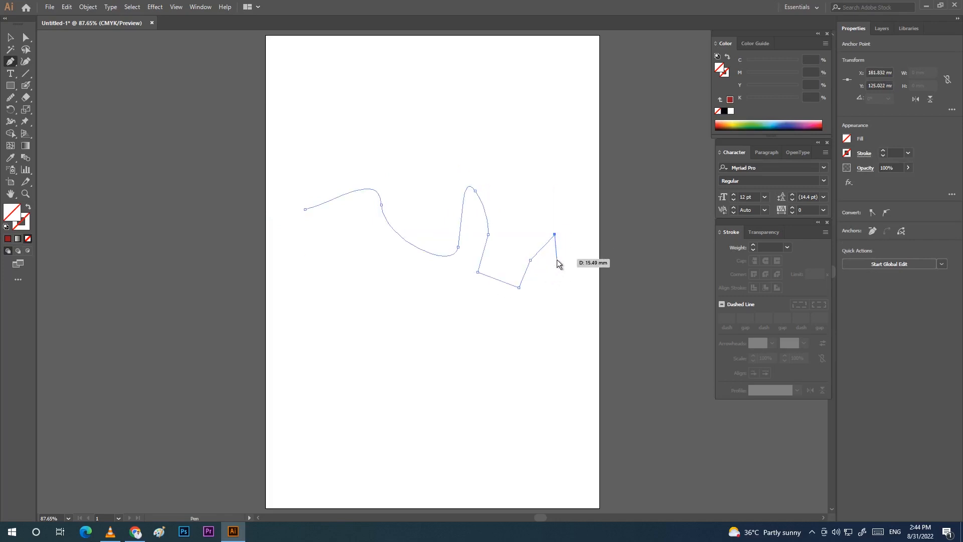
key("v")
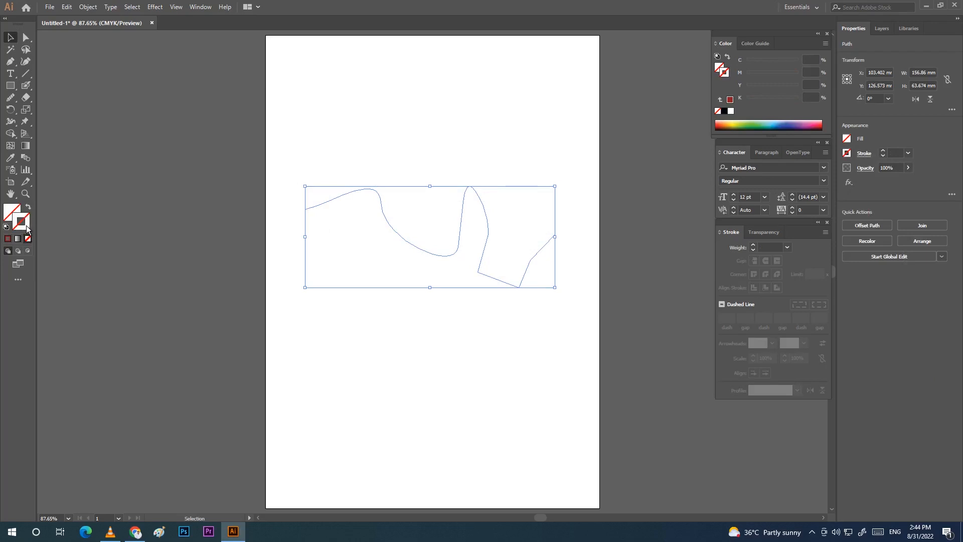
Step: Give the open path a dark red #7F0413 stroke with a weight of 10 pt, and deselect it
left_click(8, 238)
left_click_drag(307, 163, 581, 309)
double_click(28, 225)
left_click(567, 272)
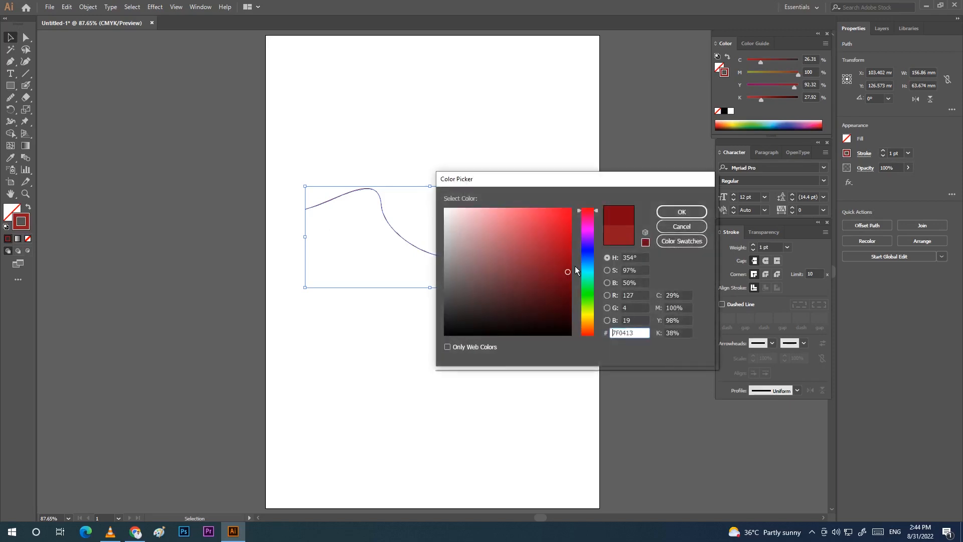
left_click(682, 213)
left_click(908, 153)
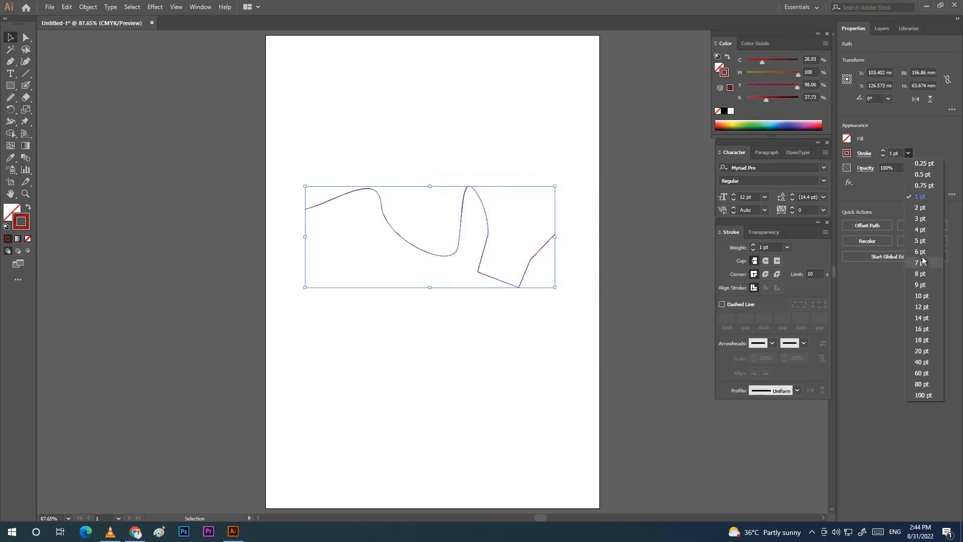
left_click(921, 295)
left_click(492, 319)
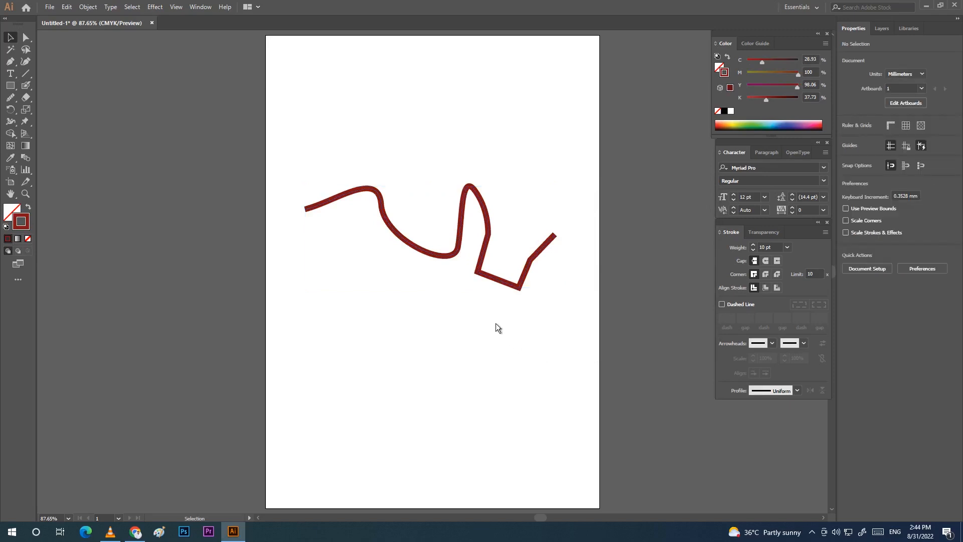
Step: Select the whole path and smooth the curve around its tall peak with the Smooth tool
key("ctrl+plus")
key("ctrl+plus")
key("ctrl+plus")
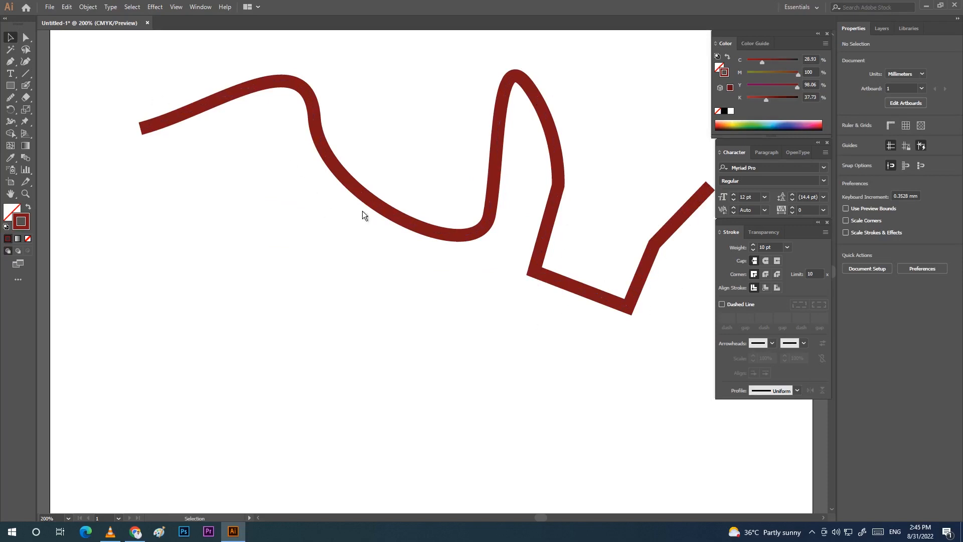
scroll(502, 175, "right", 2)
scroll(527, 193, "up", 2)
left_click_drag(58, 107, 721, 415)
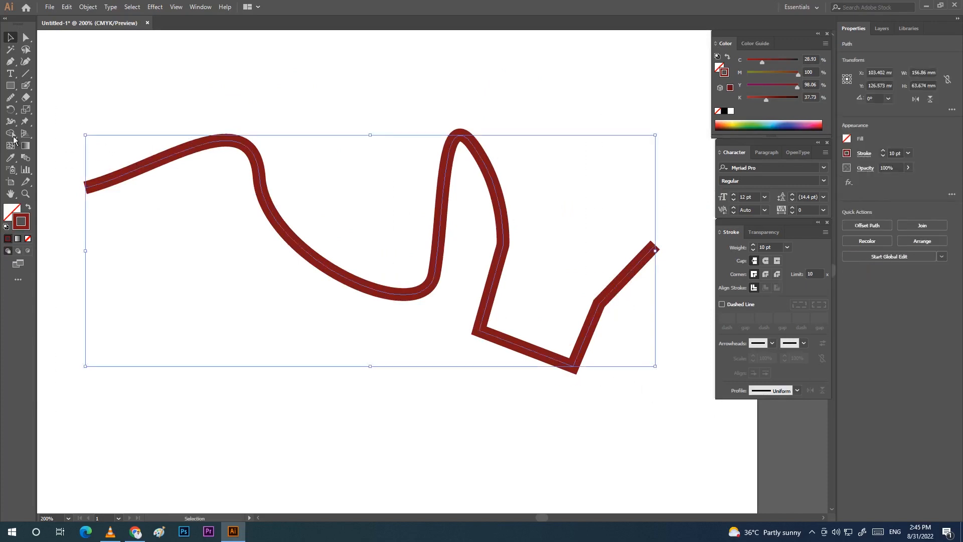
left_click(11, 99)
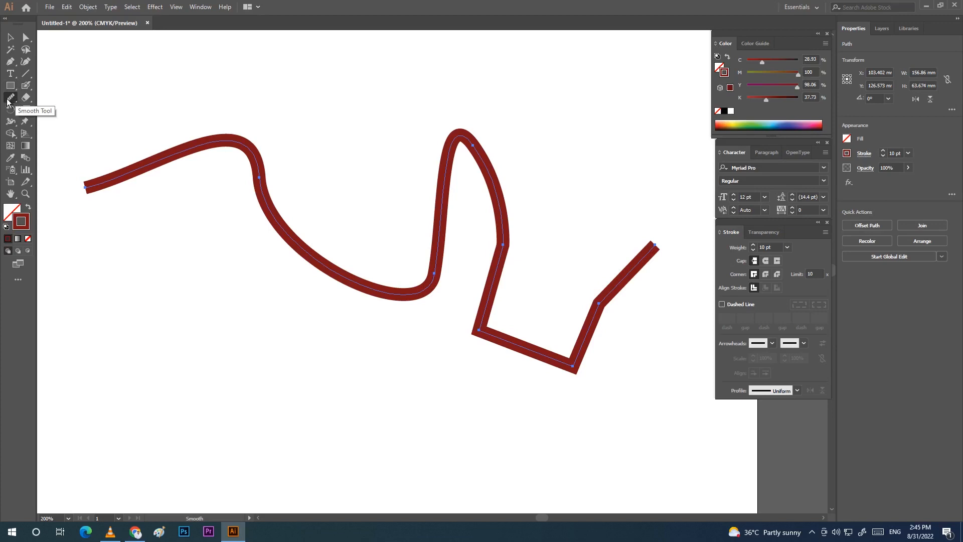
left_click(12, 99)
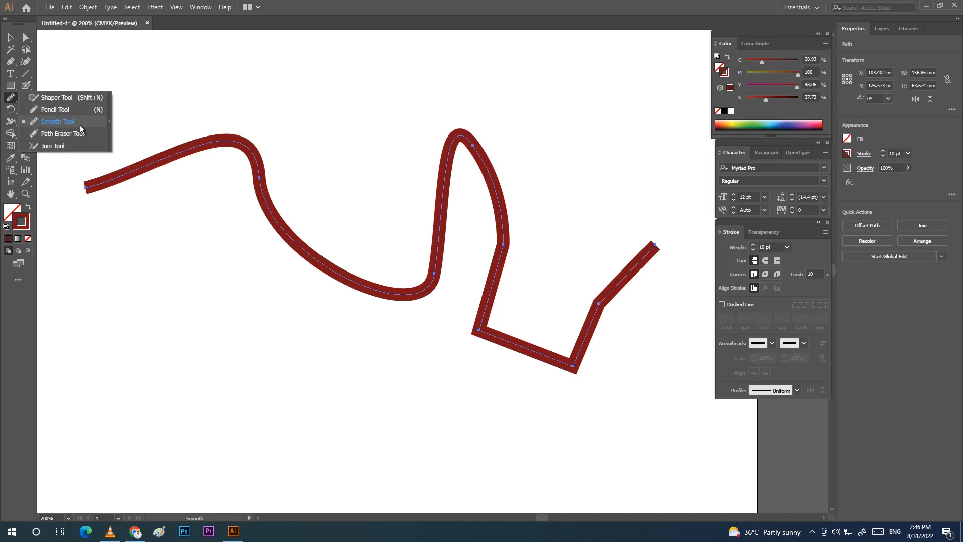
left_click(66, 124)
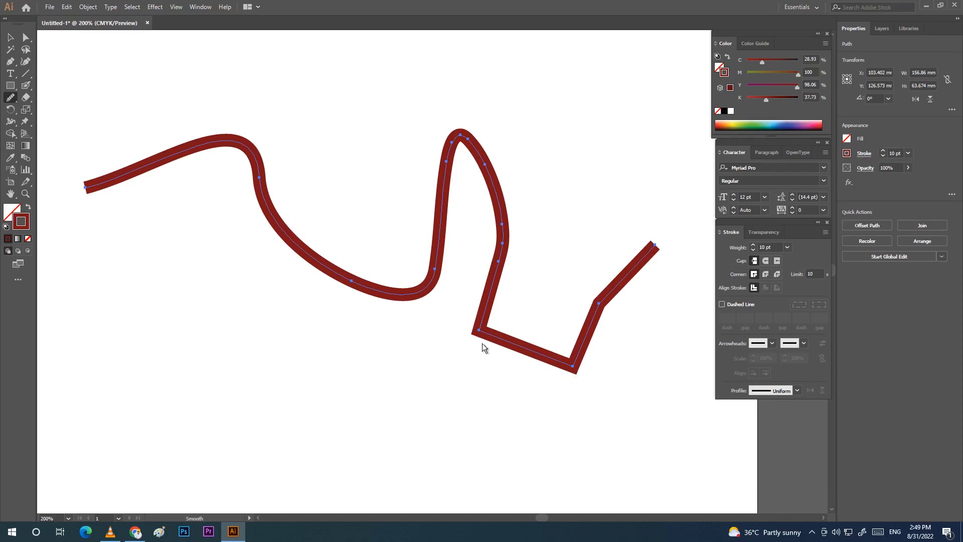
Step: Try smoothing the lower corners and the bend of the zigzag section, and undo the last smoothing strokes
left_click_drag(478, 327, 490, 341)
key("ctrl")
left_click_drag(484, 339, 487, 341)
mouse_move(580, 362)
left_mouse_down()
mouse_move(559, 372)
mouse_move(577, 346)
left_mouse_up()
left_click_drag(602, 296, 597, 314)
key("ctrl+z")
key("ctrl+z")
key("ctrl+z")
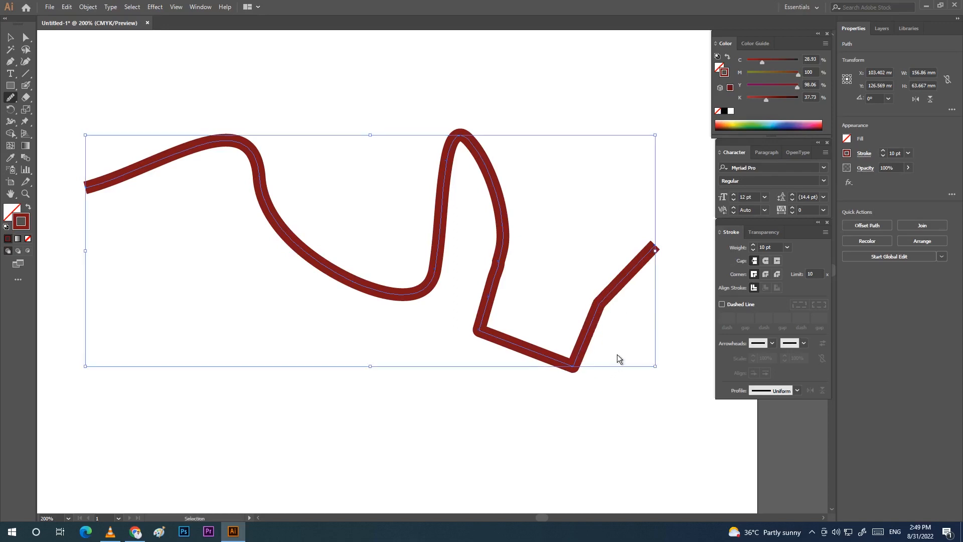
Step: Smooth the zigzag section's two lower corners, its bend before the end, and the flank of the tall peak
mouse_move(498, 362)
left_mouse_down()
mouse_move(477, 324)
mouse_move(490, 342)
left_mouse_up()
mouse_move(572, 361)
left_mouse_down()
mouse_move(580, 365)
mouse_move(559, 376)
mouse_move(566, 370)
left_mouse_up()
left_click_drag(604, 297, 582, 325)
mouse_move(445, 185)
left_mouse_down()
mouse_move(443, 164)
mouse_move(471, 139)
mouse_move(479, 168)
left_mouse_up()
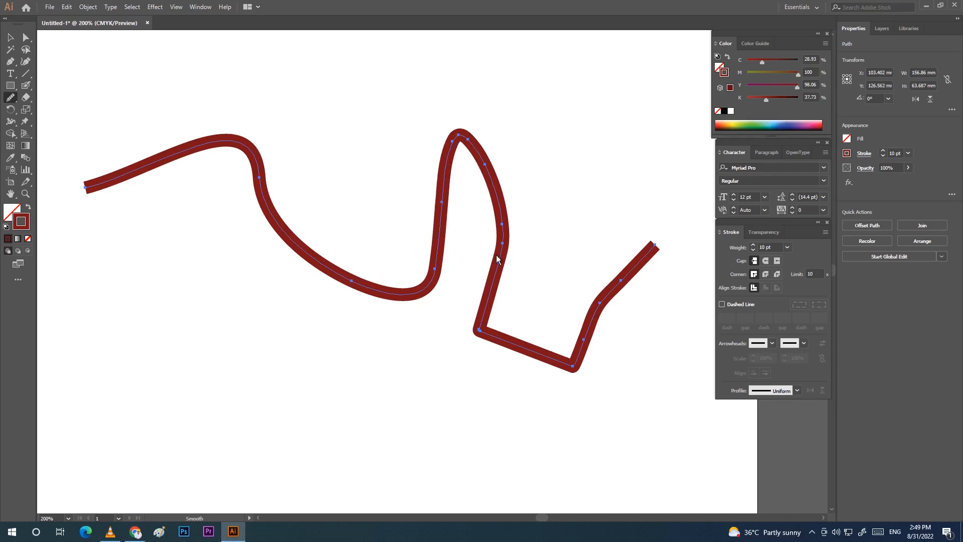
Step: Erase several gaps along the path's long descending curve with the Path Eraser tool
left_click(10, 97)
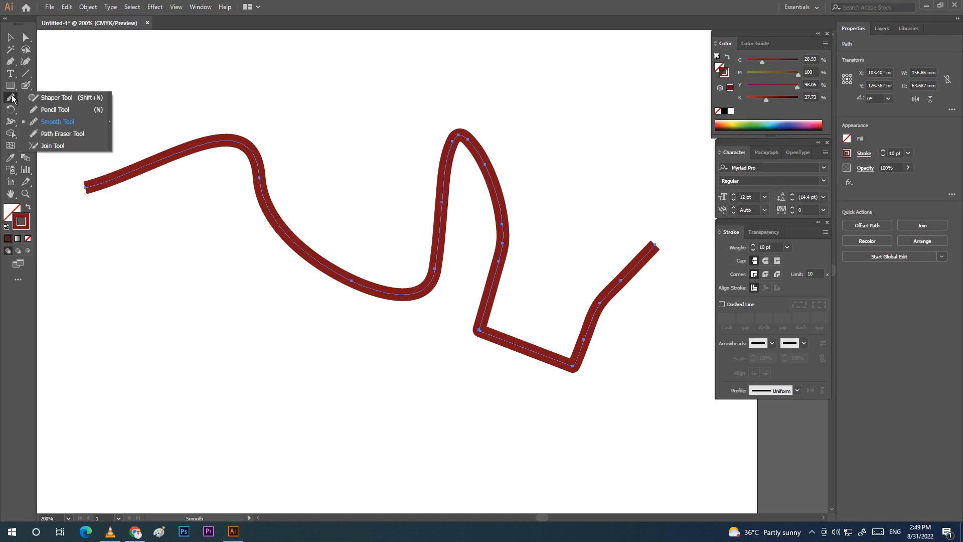
left_click(59, 135)
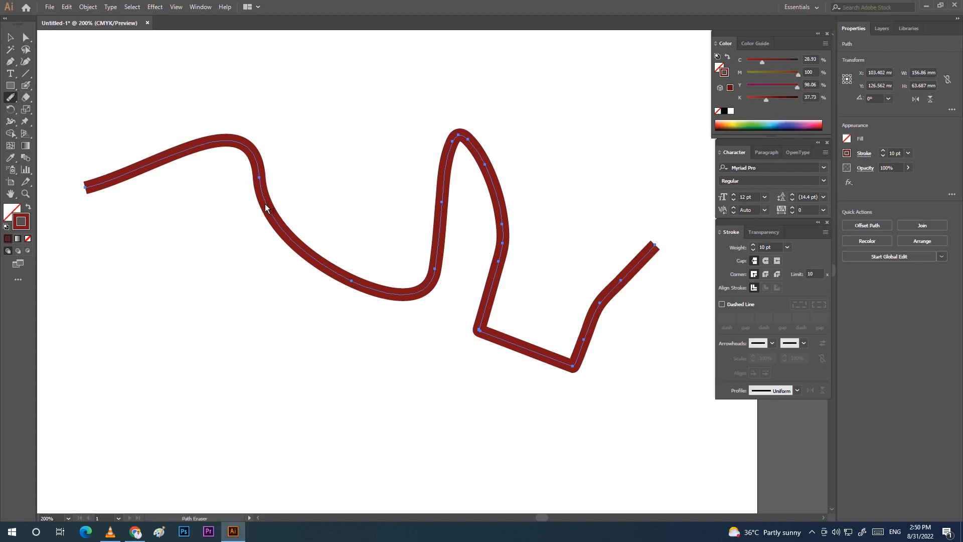
mouse_move(266, 207)
left_mouse_down()
mouse_move(333, 273)
mouse_move(389, 297)
left_mouse_up()
Step: Undo the last erased gap and move the two short fragments off the curve, one upward and one downward
left_click(9, 38)
left_click(26, 38)
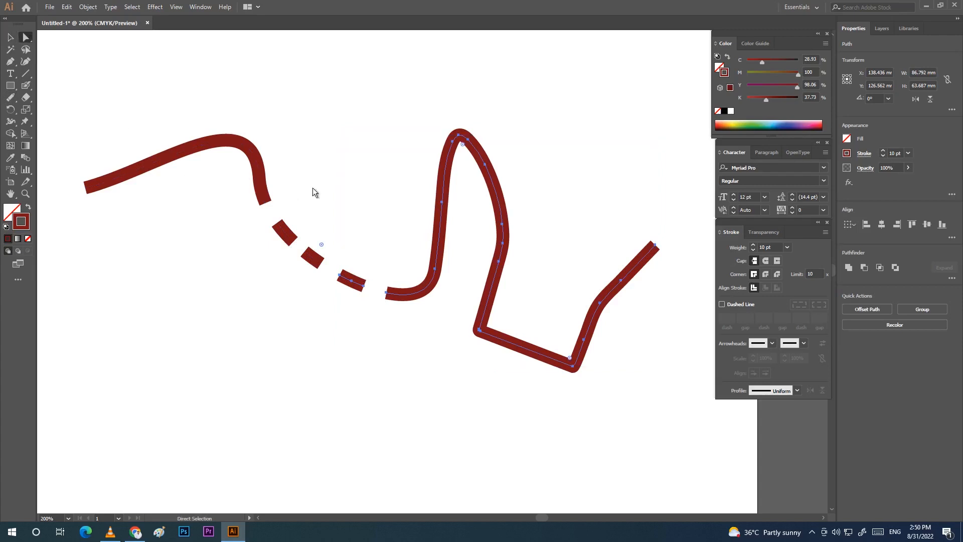
left_click_drag(367, 208, 243, 348)
left_click_drag(312, 259, 329, 228)
key("ctrl+z")
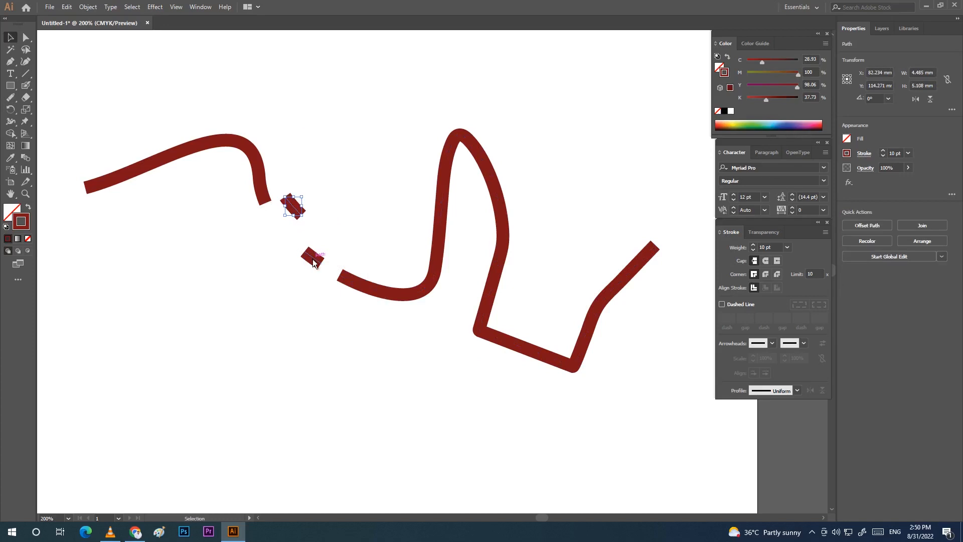
left_click_drag(313, 258, 297, 277)
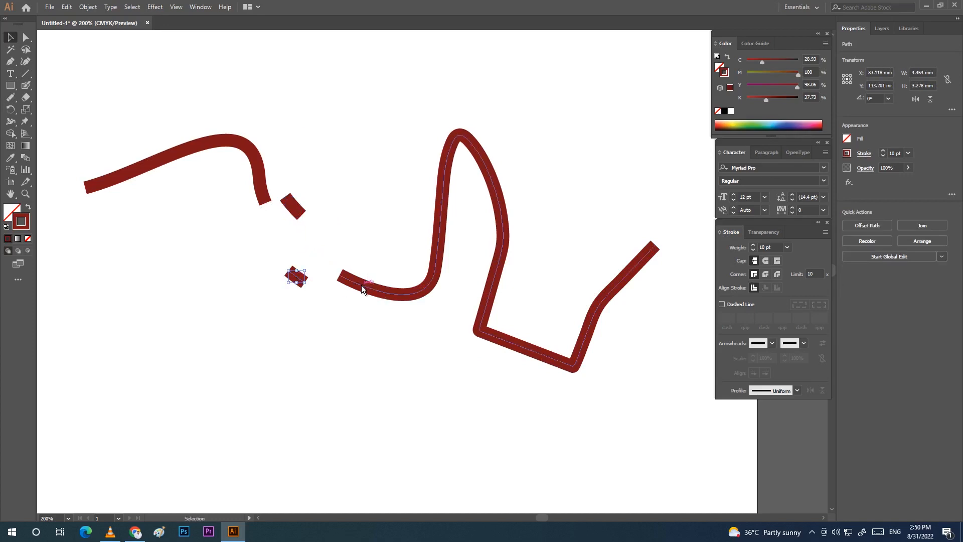
left_click(369, 279)
left_click(85, 162)
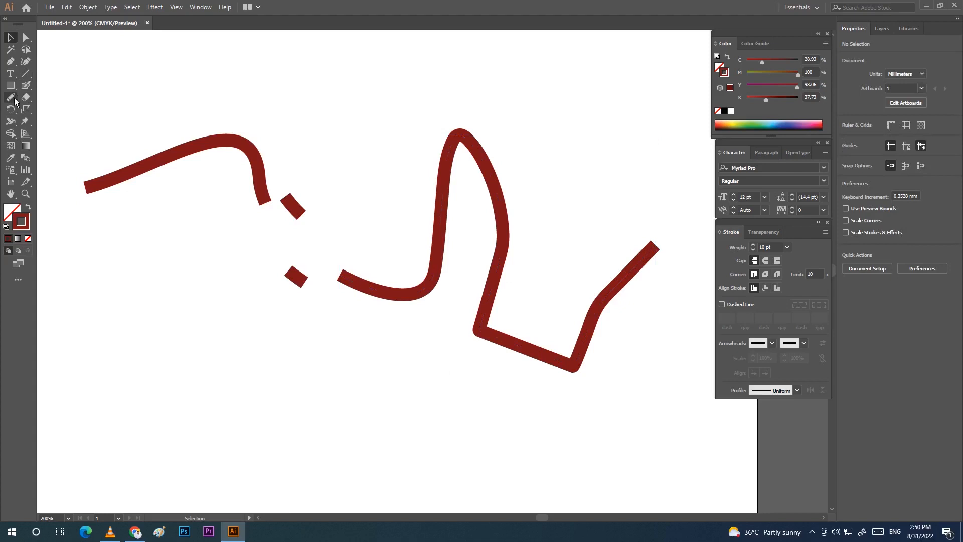
Step: Select all pieces of the red path and delete them
left_click(13, 98)
left_click(9, 39)
left_click_drag(157, 95, 636, 357)
key("Delete")
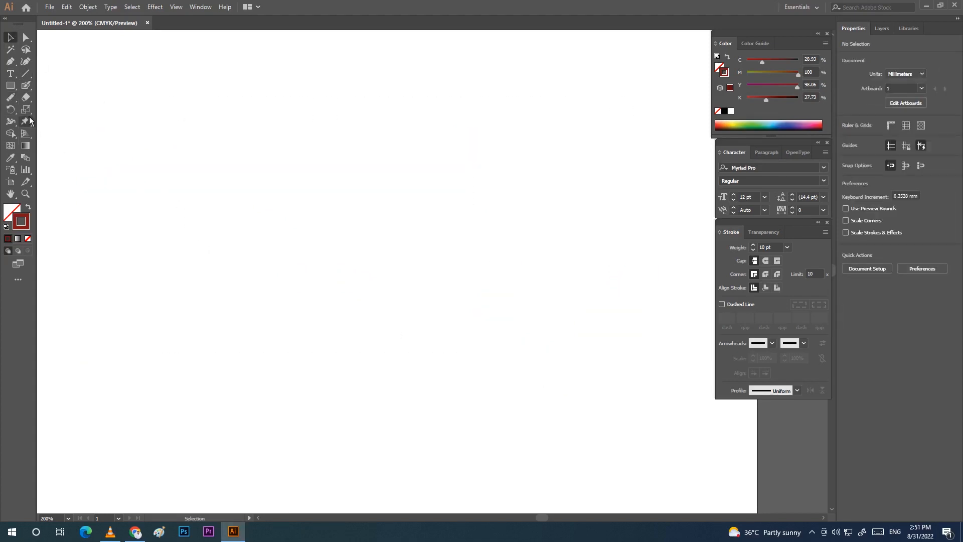
Step: Sketch a triangle, a circle and a square about 28 mm wide with the Shaper tool
left_click(14, 99)
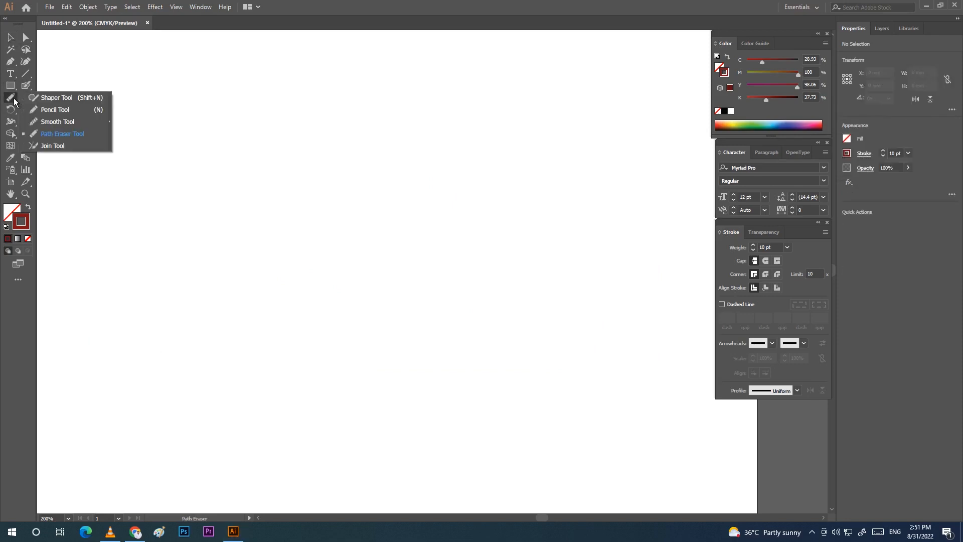
left_click(67, 102)
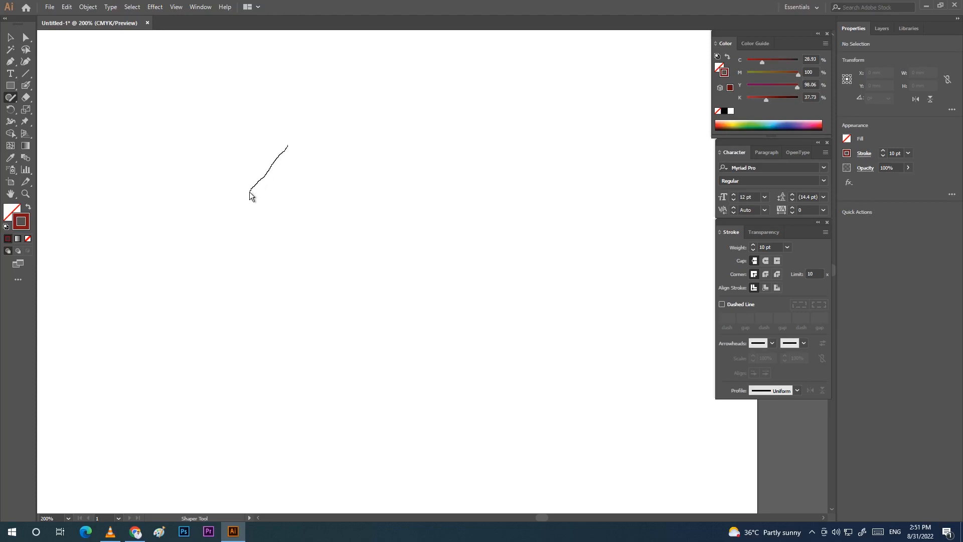
left_click_drag(293, 158, 288, 147)
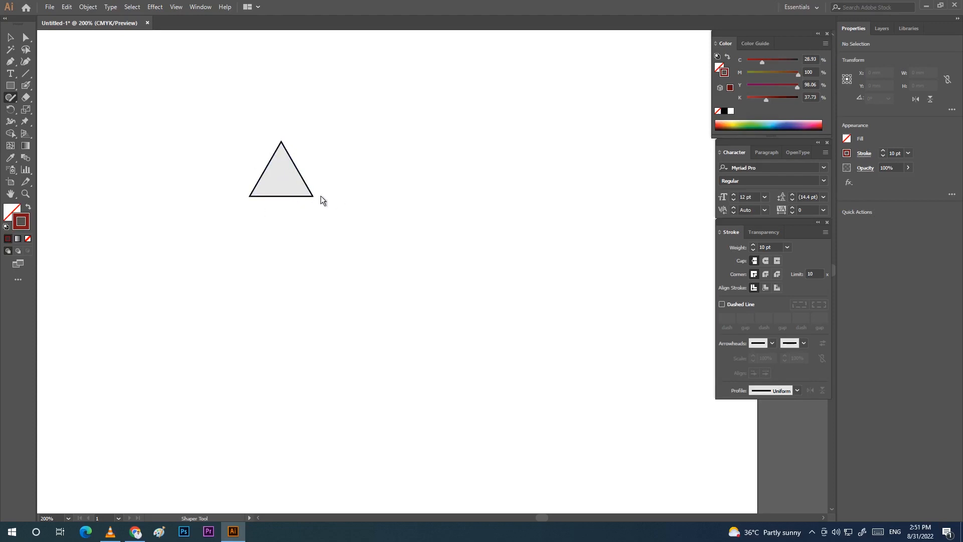
mouse_move(359, 266)
left_mouse_down()
mouse_move(342, 244)
mouse_move(339, 212)
mouse_move(384, 198)
left_mouse_up()
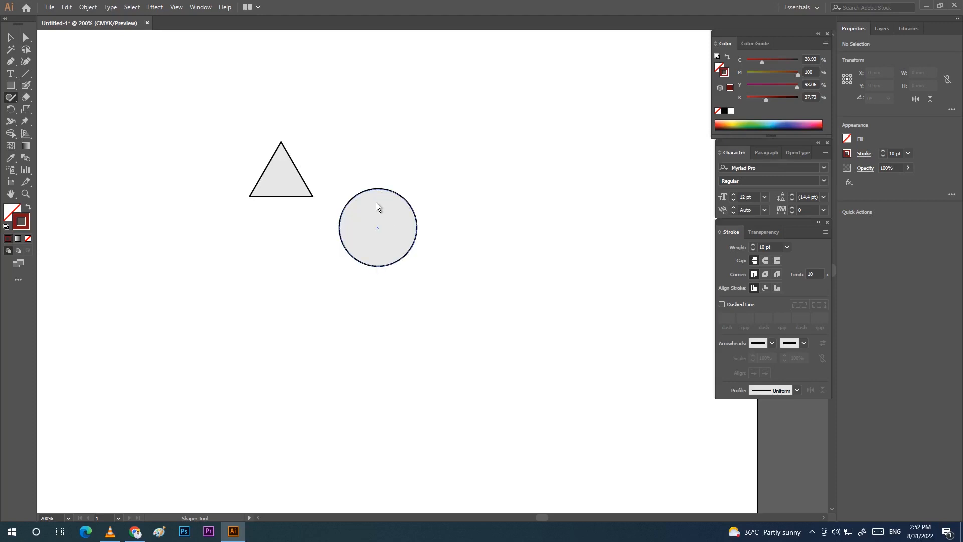
mouse_move(260, 335)
left_mouse_down()
mouse_move(164, 338)
mouse_move(171, 282)
left_mouse_up()
left_click_drag(175, 246, 177, 248)
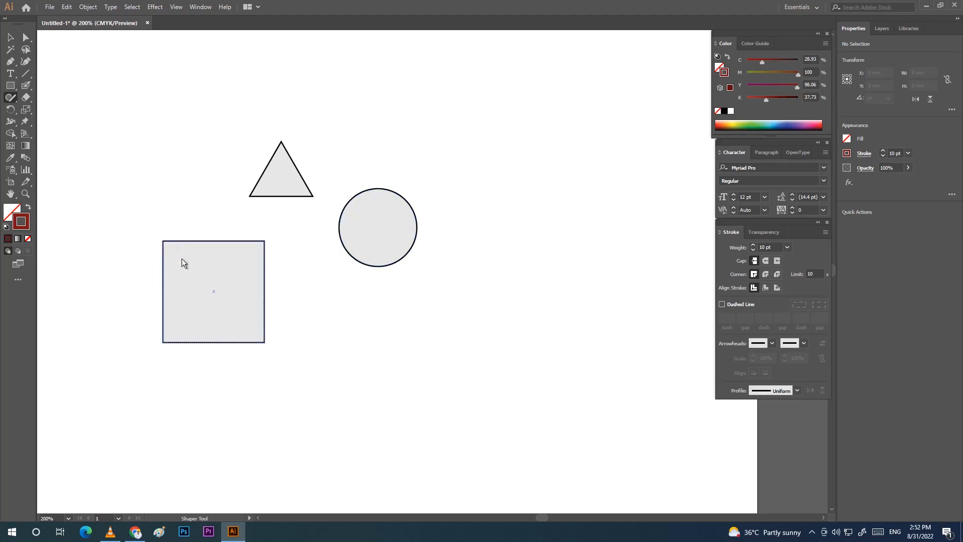
Step: Delete the triangle, circle and square from the artboard
left_click(10, 38)
left_click_drag(92, 208, 311, 353)
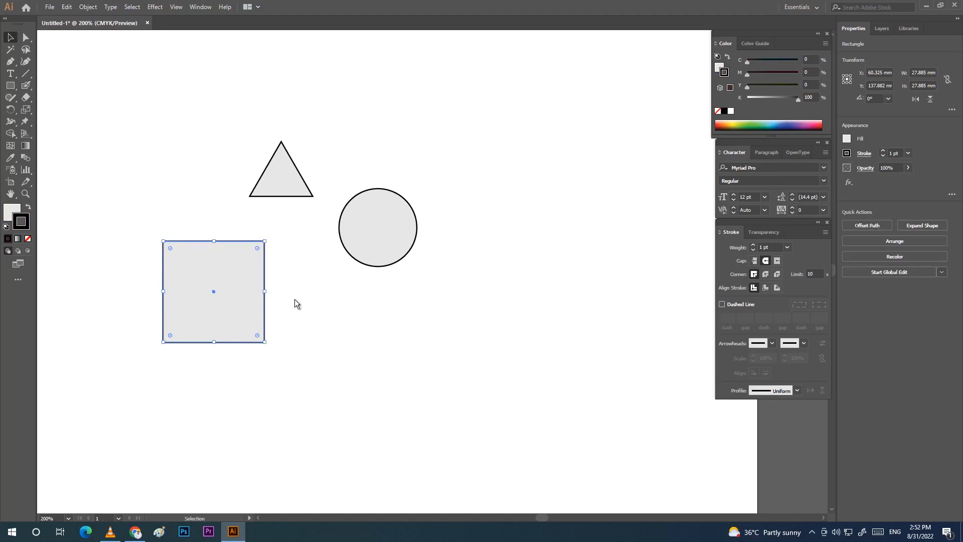
left_click(338, 310)
key("ctrl+a")
key("Delete")
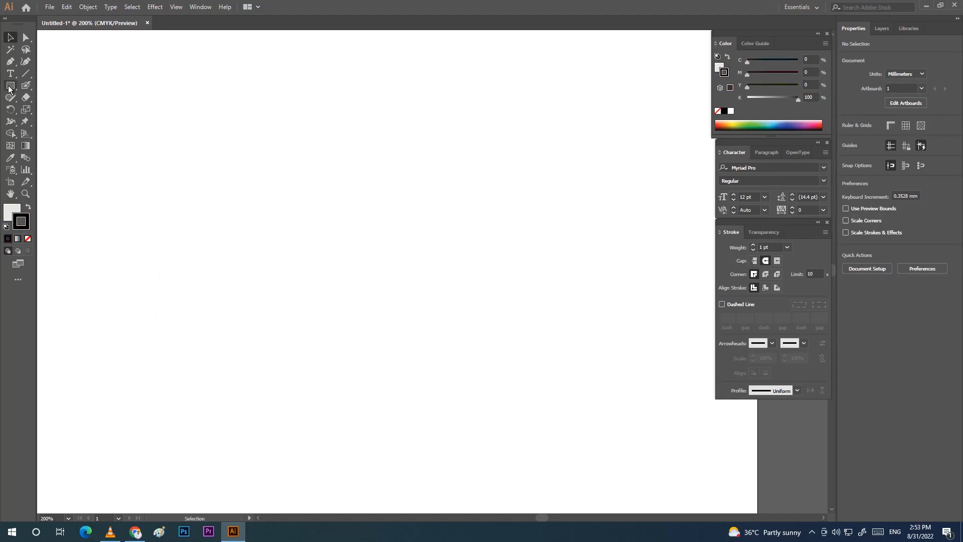
Step: Draw three separate straight lines with the Pen tool that cross to enclose a triangle, spanning about 78 × 53 mm
left_click(8, 101)
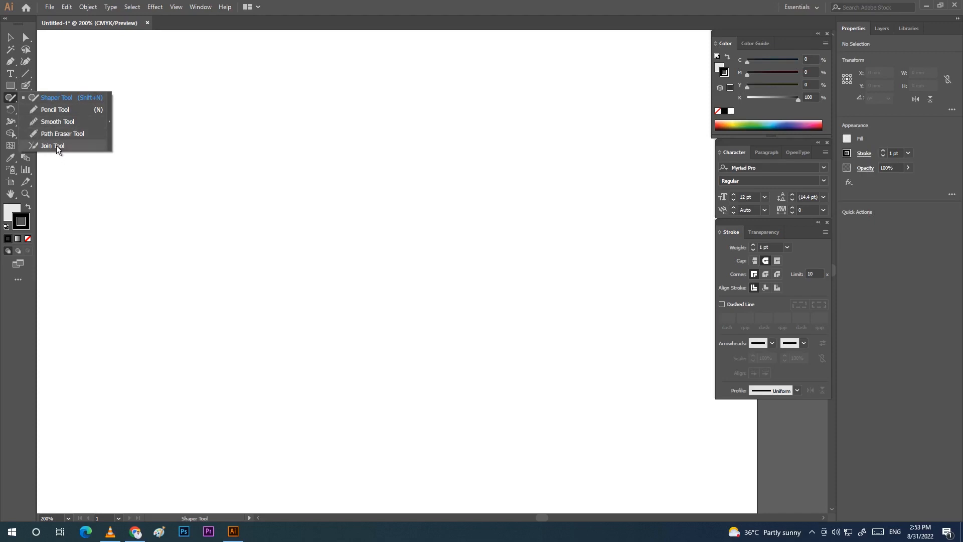
left_click(56, 145)
left_click(10, 61)
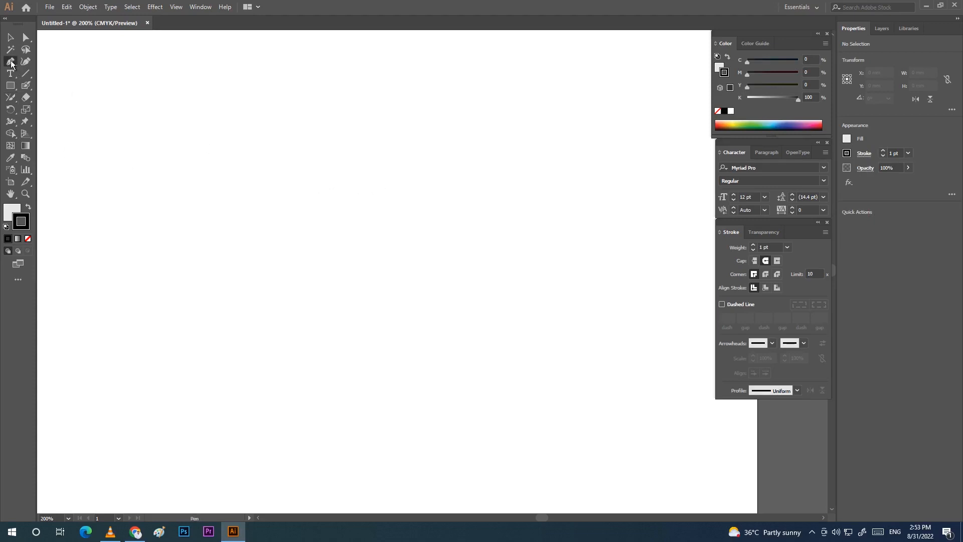
left_click(194, 257)
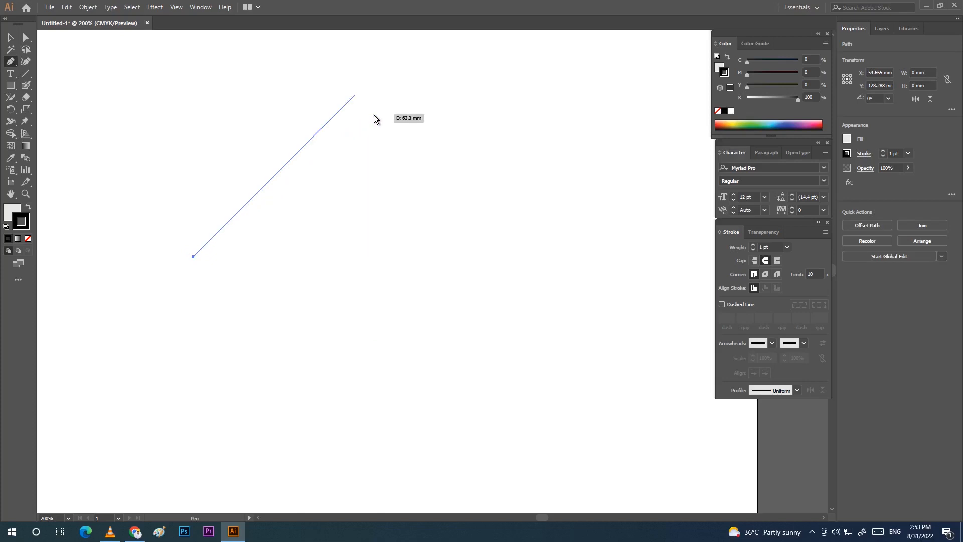
left_click(354, 94)
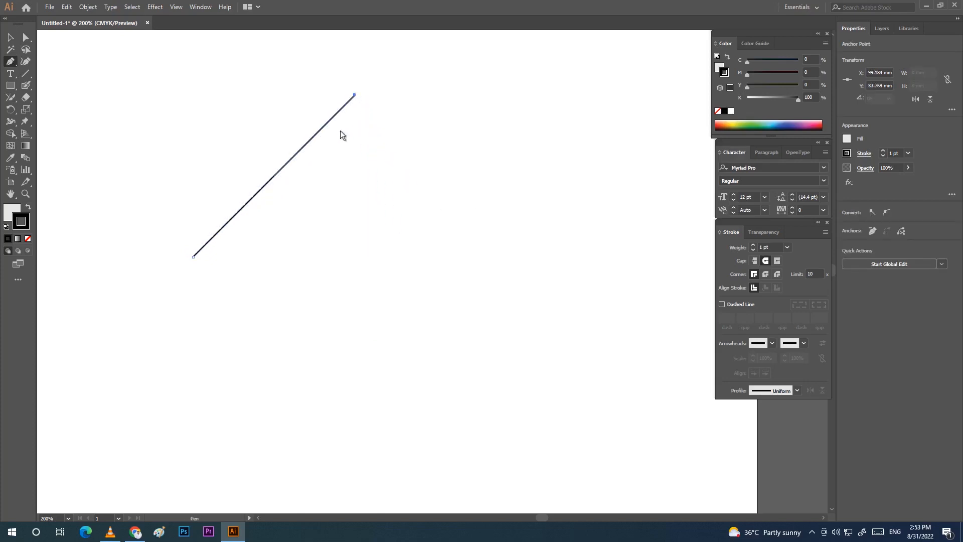
key("Escape")
left_click(285, 91)
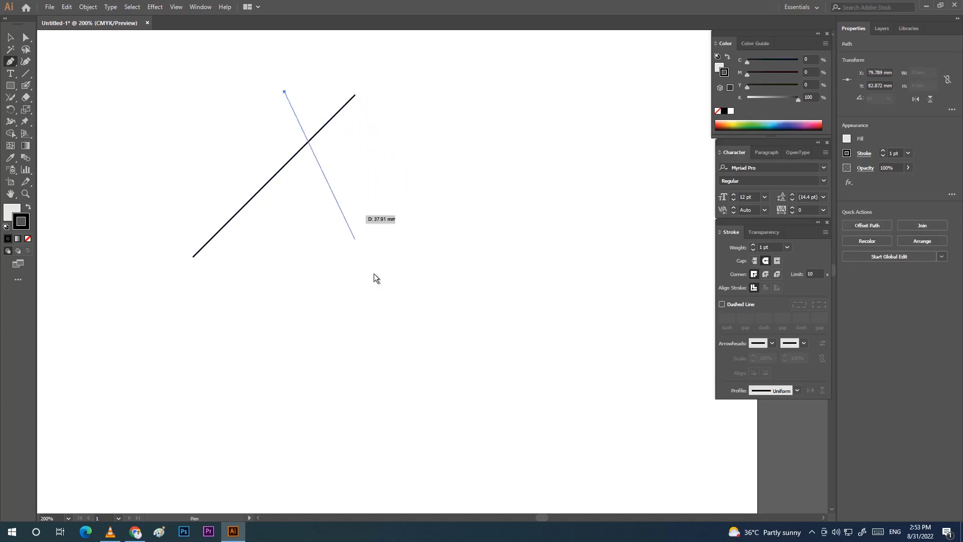
left_click(400, 285)
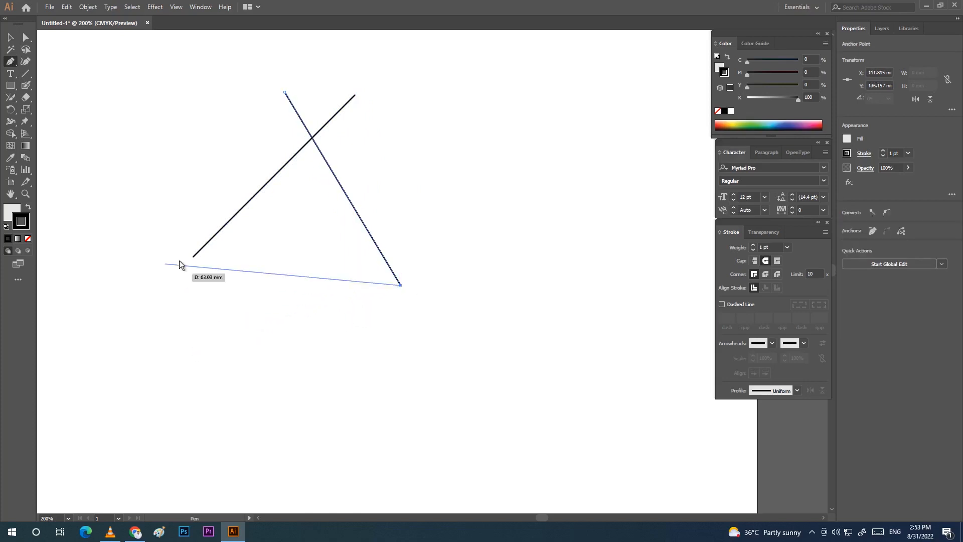
key("Escape")
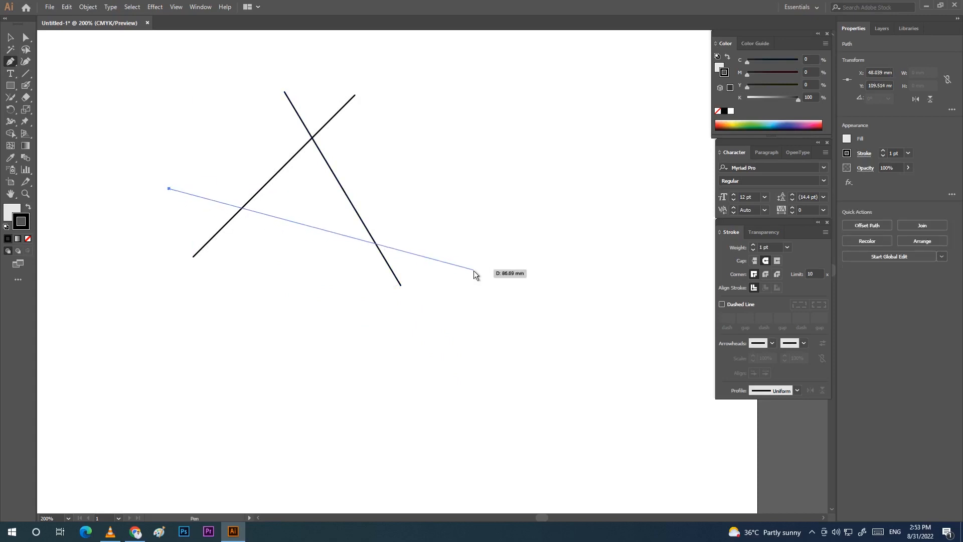
left_click(452, 263)
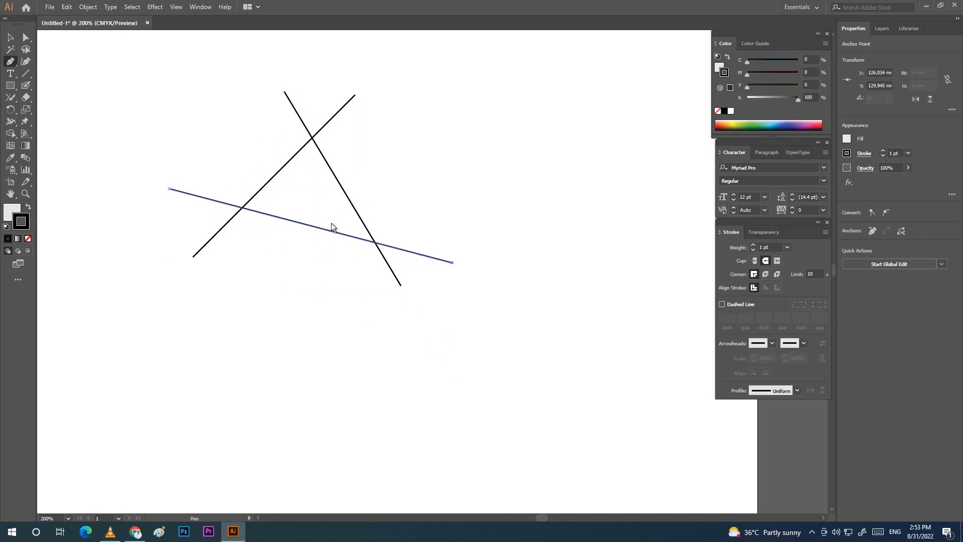
Step: Select all three lines and use the Join tool to trim and join the overlapping ends at the lower-right crossing
left_click(11, 98)
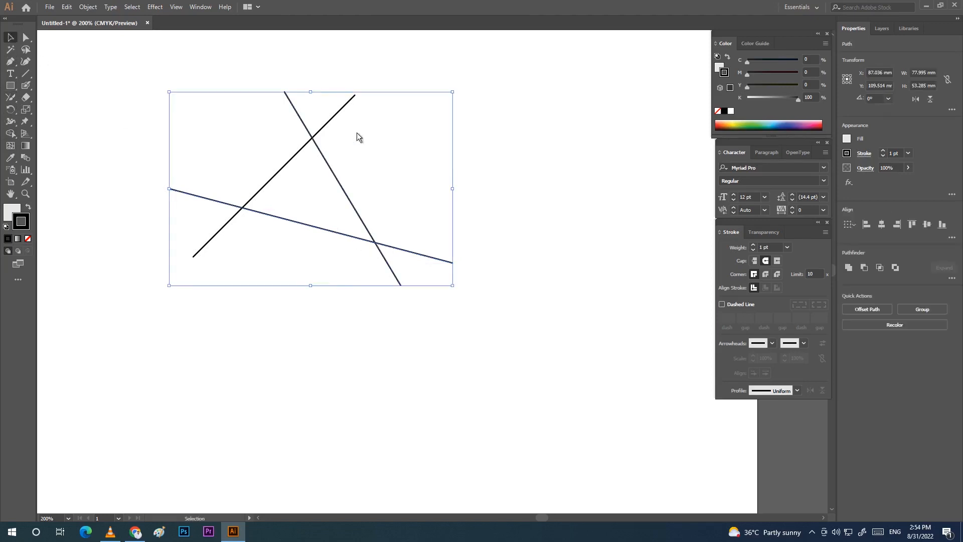
left_click_drag(570, 84, 111, 327)
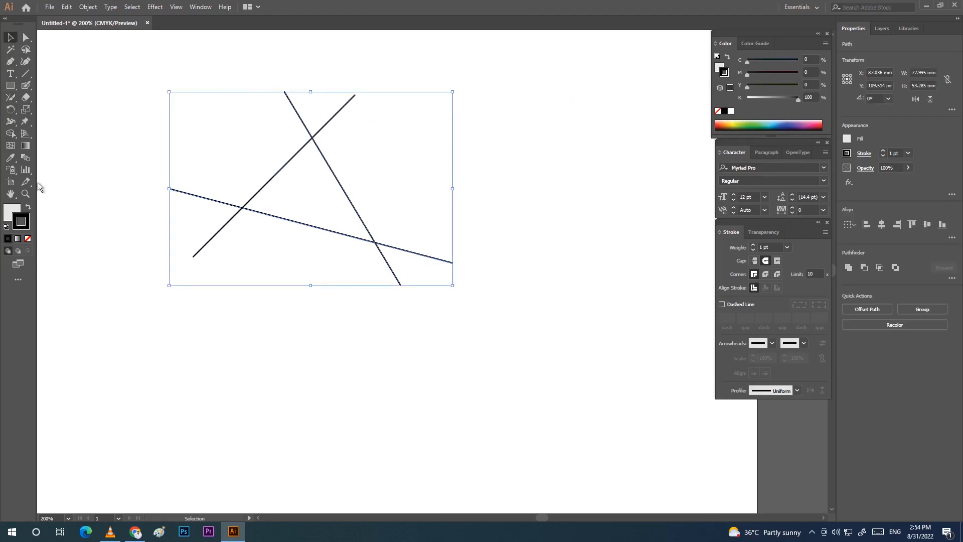
left_click(10, 98)
mouse_move(396, 232)
left_mouse_down()
mouse_move(365, 260)
mouse_move(401, 292)
mouse_move(421, 269)
mouse_move(395, 232)
left_mouse_up()
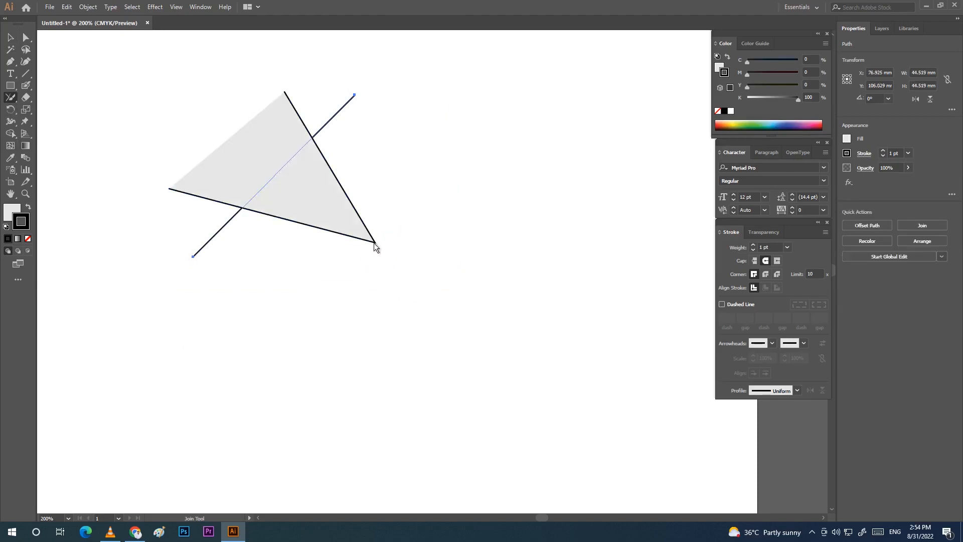
Step: Trim and join the overlapping line ends at the two remaining crossings with the Join tool to close the triangle
left_click(425, 277)
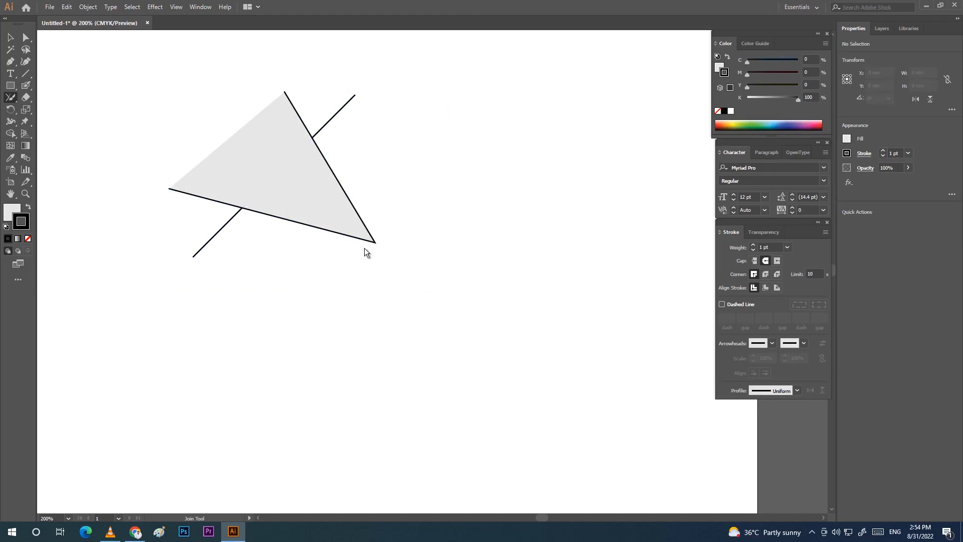
key("x")
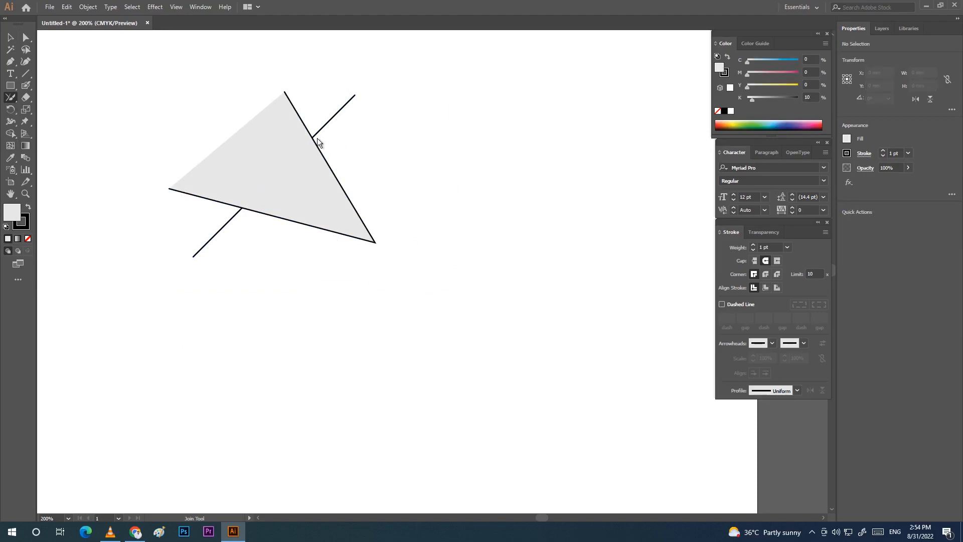
left_click_drag(296, 147, 302, 159)
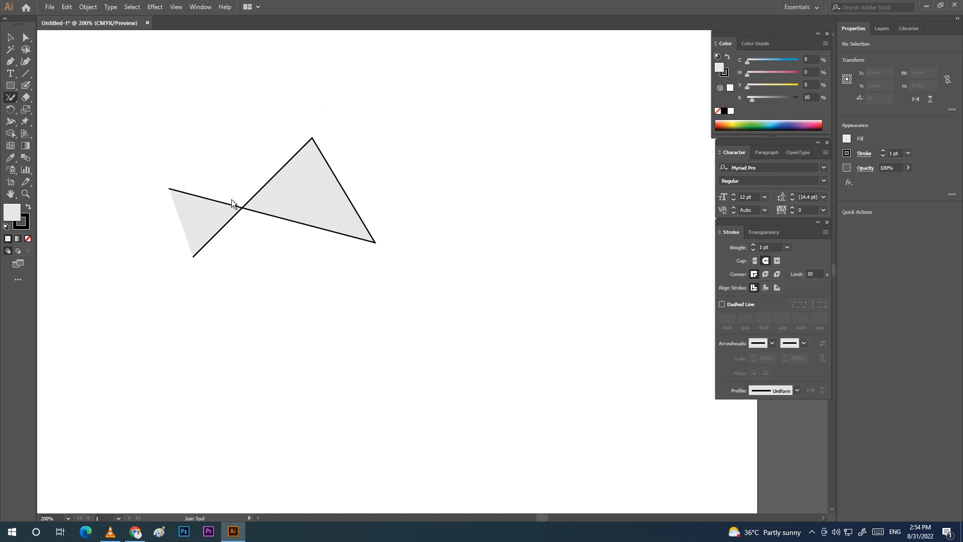
left_click_drag(233, 204, 240, 209)
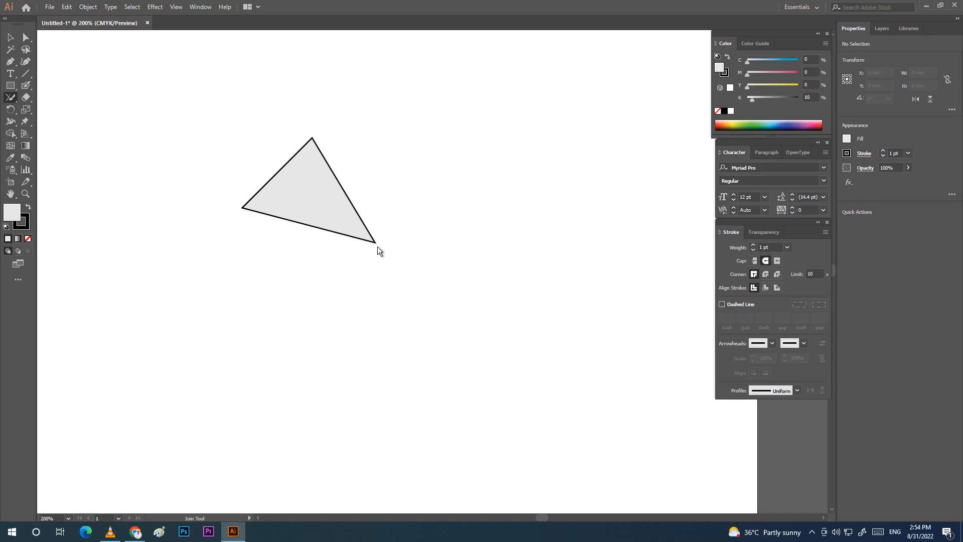
Step: Select the joined triangle and delete it from the artboard
key("v")
left_click_drag(221, 123, 462, 308)
left_click(462, 307)
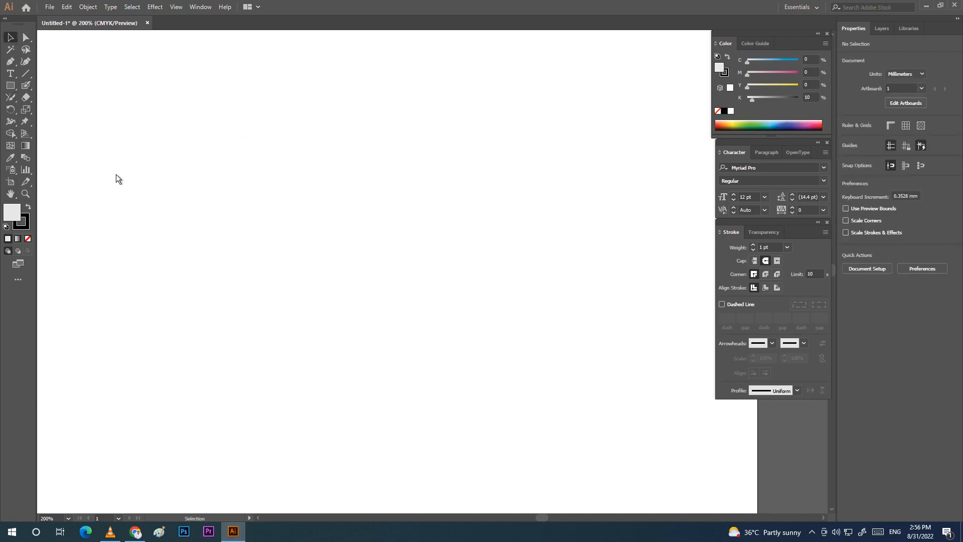
Step: Draw a rectangle about 45 × 44 mm on the empty artboard
left_click_drag(26, 97, 66, 103)
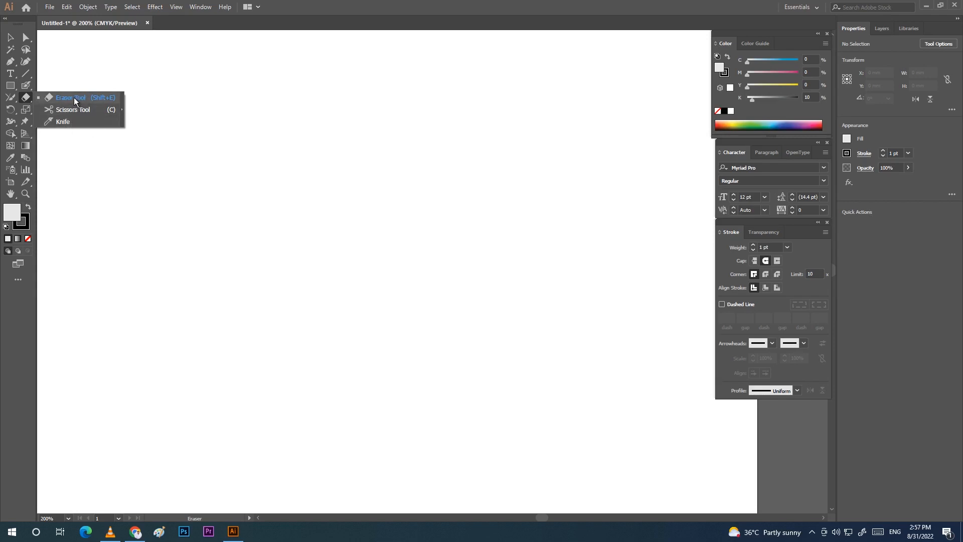
left_click(74, 97)
key("m")
left_click_drag(183, 132, 348, 292)
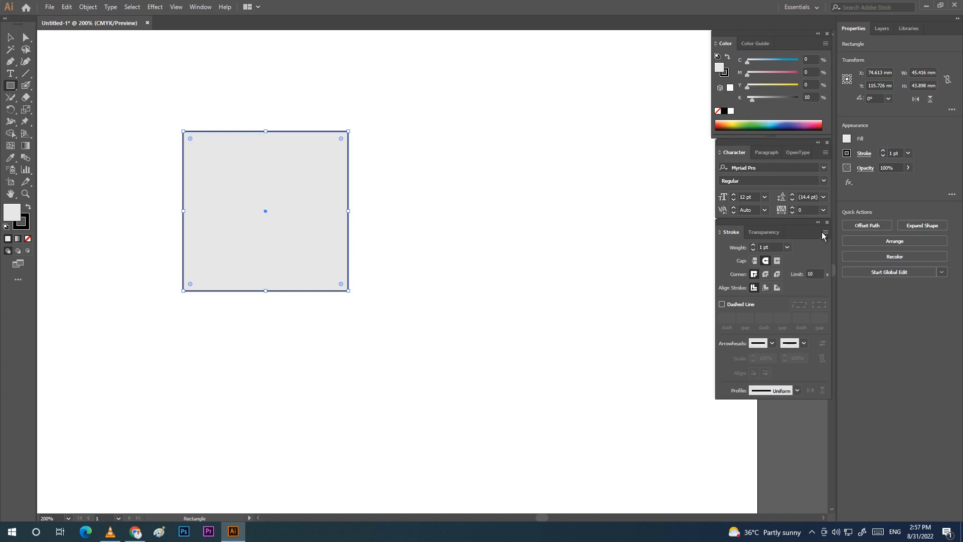
Step: Set the rectangle's stroke weight to 5 pt
left_click(25, 227)
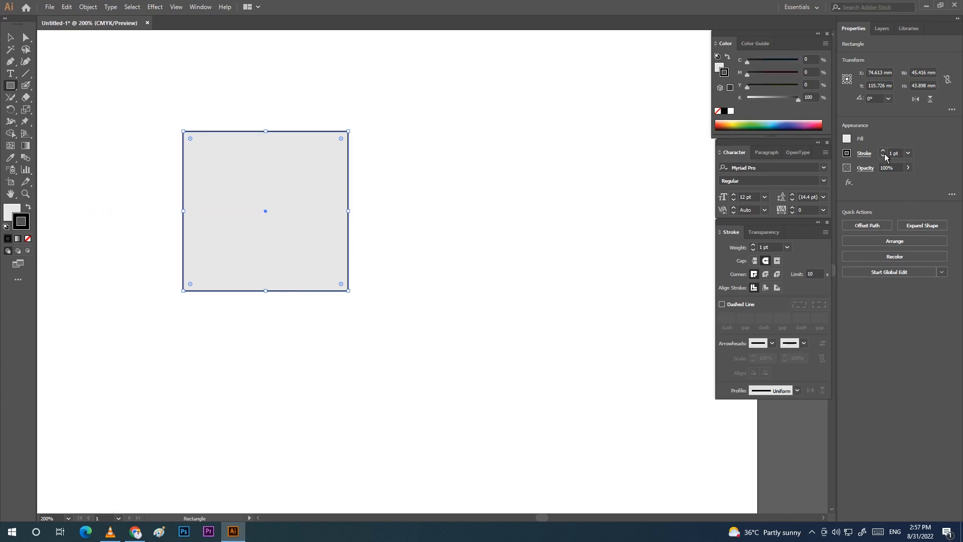
left_click(900, 155)
type("5")
key("Return")
key("v")
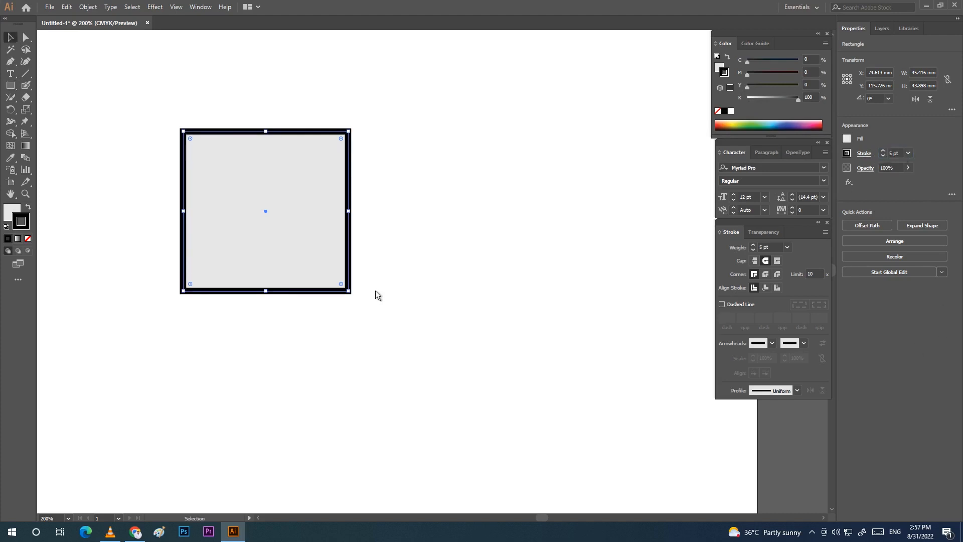
Step: Erase a gently sloping strip across the full width of the rectangle with the Eraser tool to split it in two
left_click(27, 96)
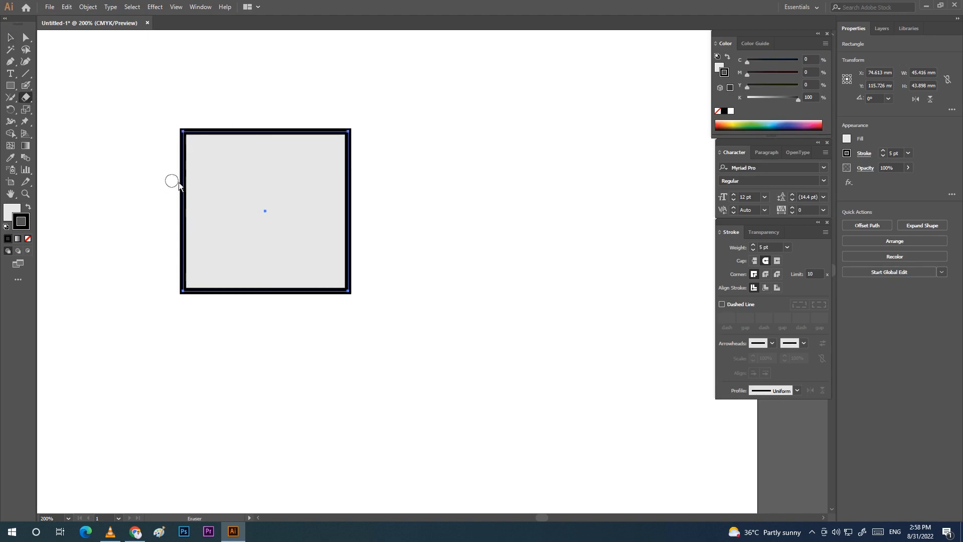
left_click_drag(173, 182, 226, 187)
left_click_drag(334, 203, 393, 212)
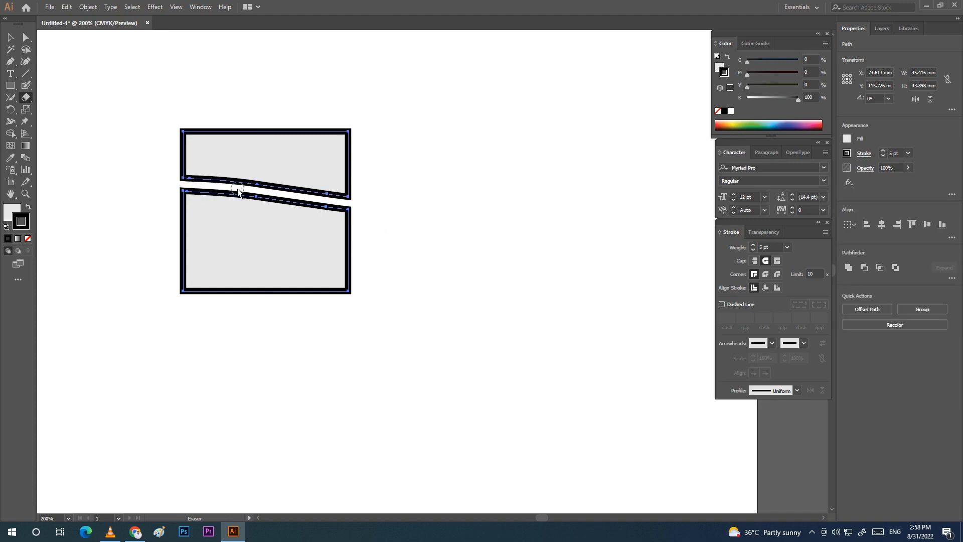
Step: Separate the two erased pieces by moving the lower one down and the upper one up and to the right
key("v")
mouse_move(428, 238)
left_mouse_down()
mouse_move(283, 243)
mouse_move(62, 318)
mouse_move(75, 331)
left_mouse_up()
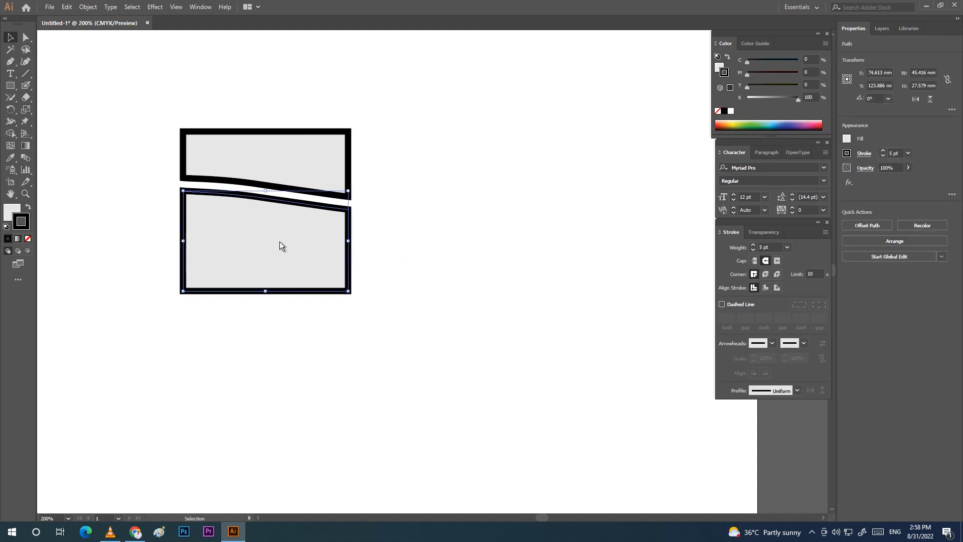
left_click_drag(279, 242, 293, 303)
left_click_drag(151, 92, 421, 232)
left_click_drag(282, 161, 328, 146)
Step: Clear both rectangle pieces from the artboard and choose the Scissors tool
key("ctrl+a")
key("shift+e")
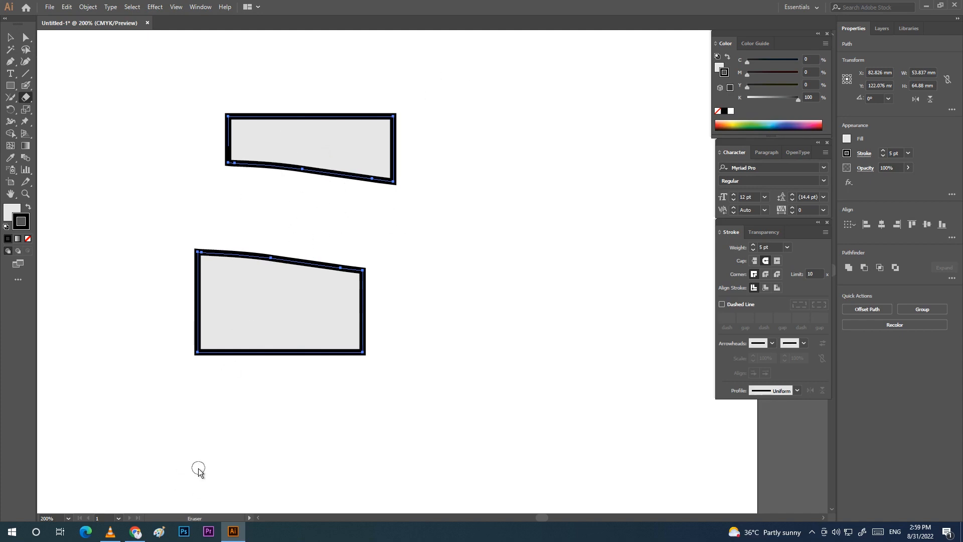
left_click(25, 97)
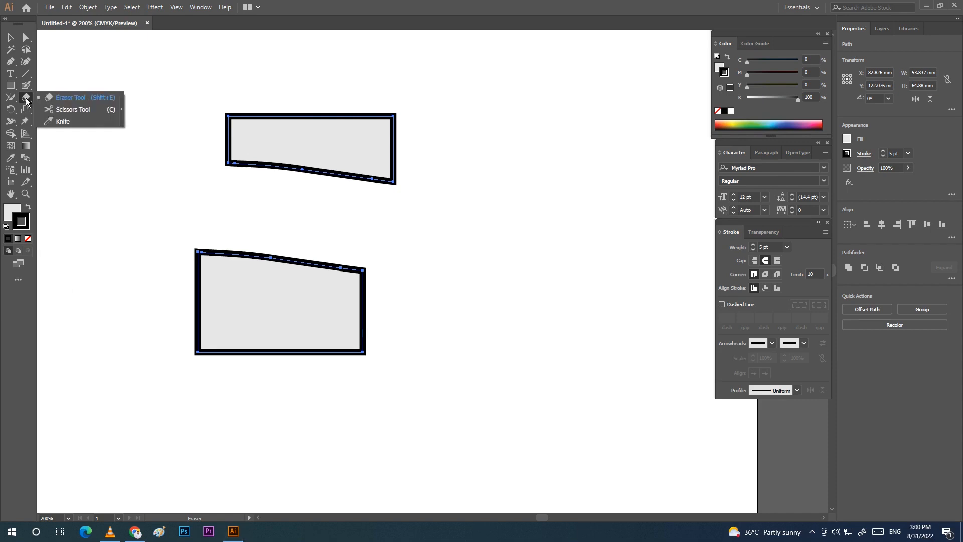
left_click(82, 112)
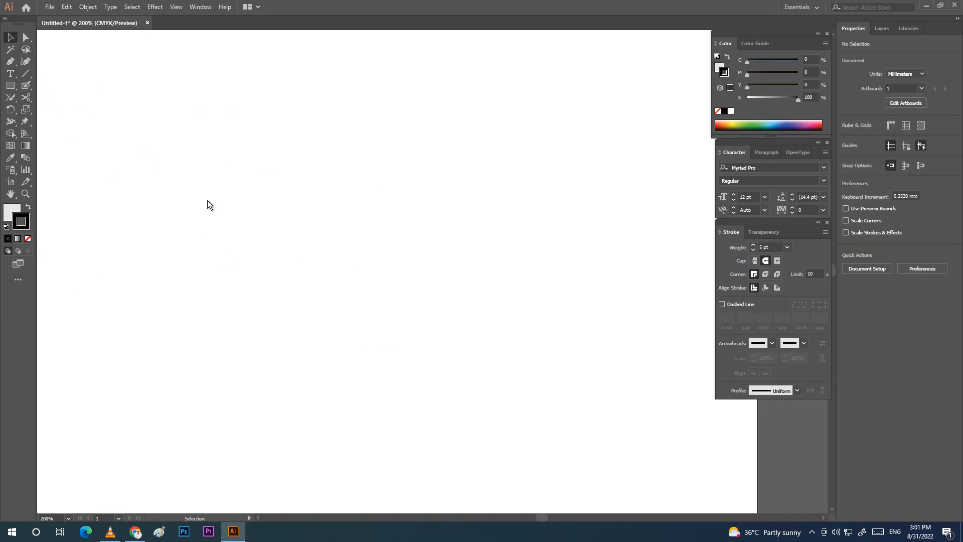
Step: Draw a straight horizontal line about 86 mm long with the Pen tool
left_click(10, 62)
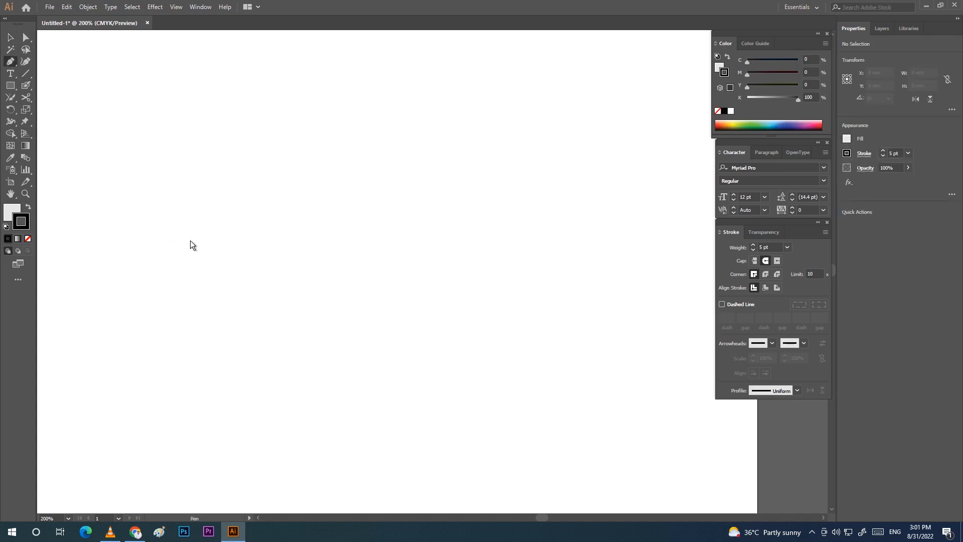
left_click(158, 217)
left_click(473, 221, "shift")
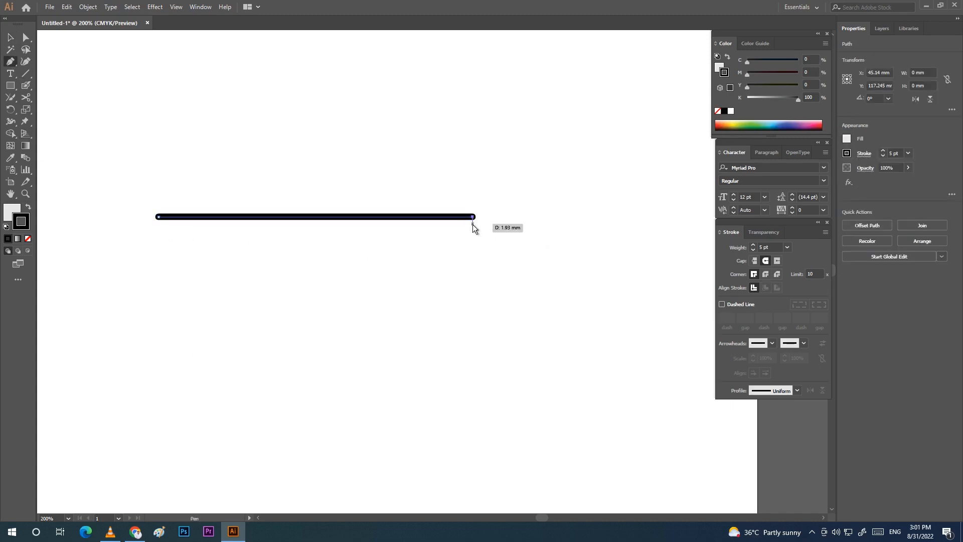
Step: Move the whole uncut line about 10 mm down the artboard and slightly to the right
left_click(27, 99)
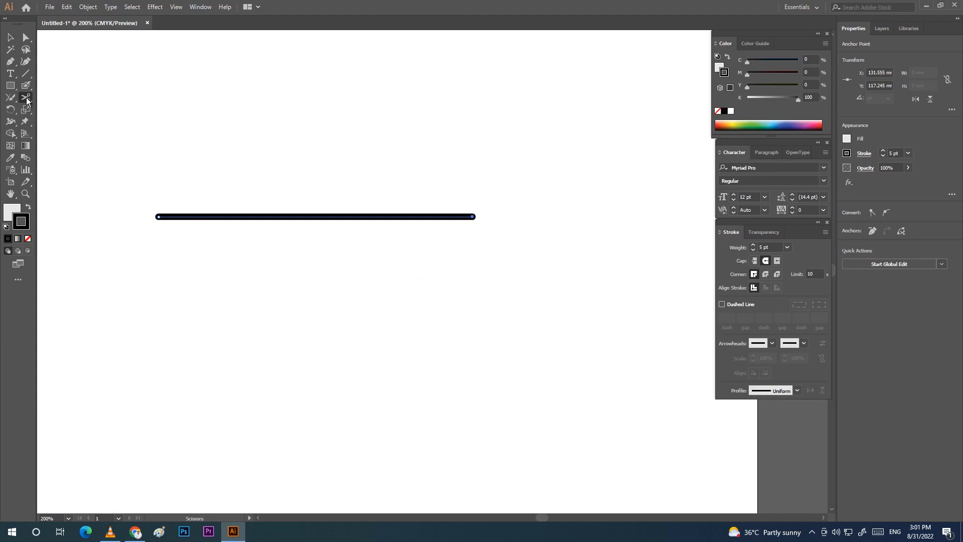
left_click(280, 184)
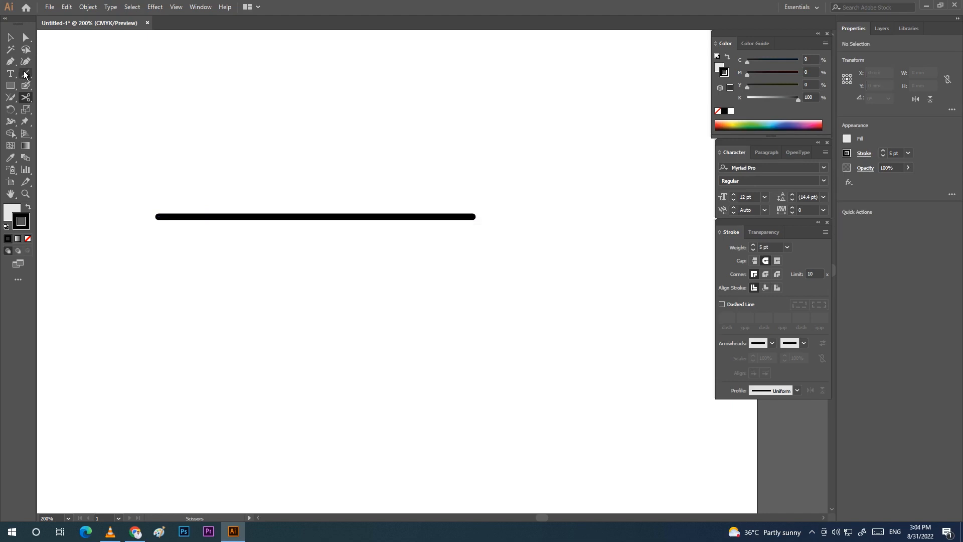
left_click(10, 37)
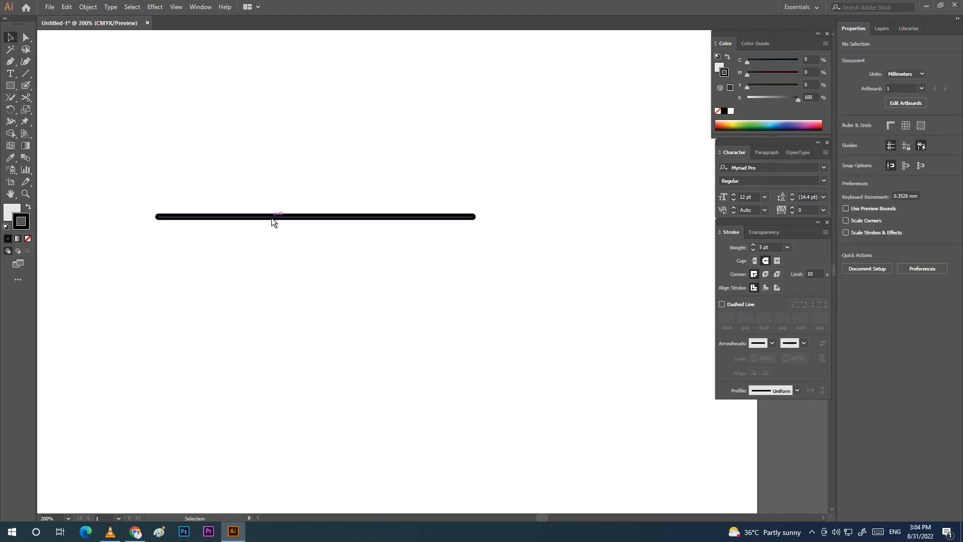
left_click_drag(286, 217, 318, 252)
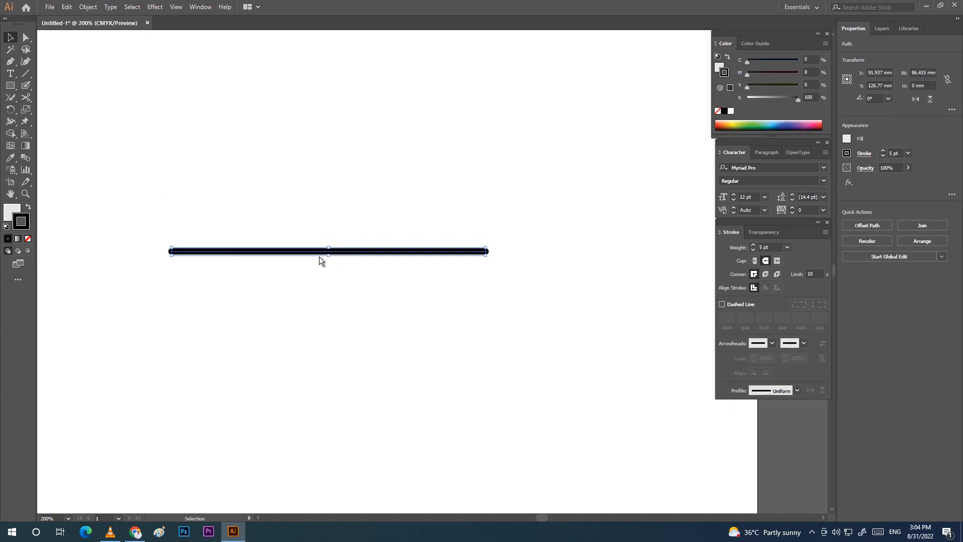
Step: Cut the line about 34 mm from its left end with the Scissors tool and move the left segment about 10 mm down
left_click(26, 100)
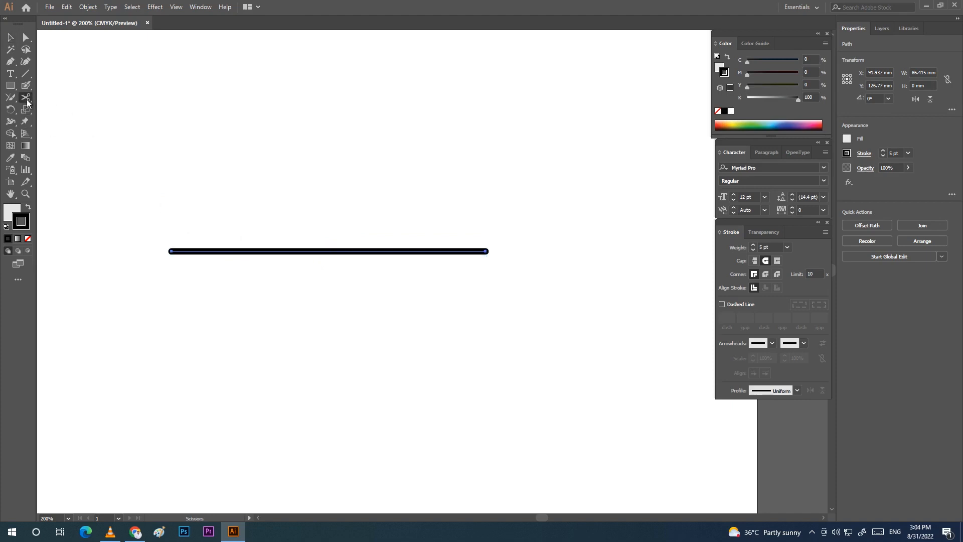
left_click(295, 252)
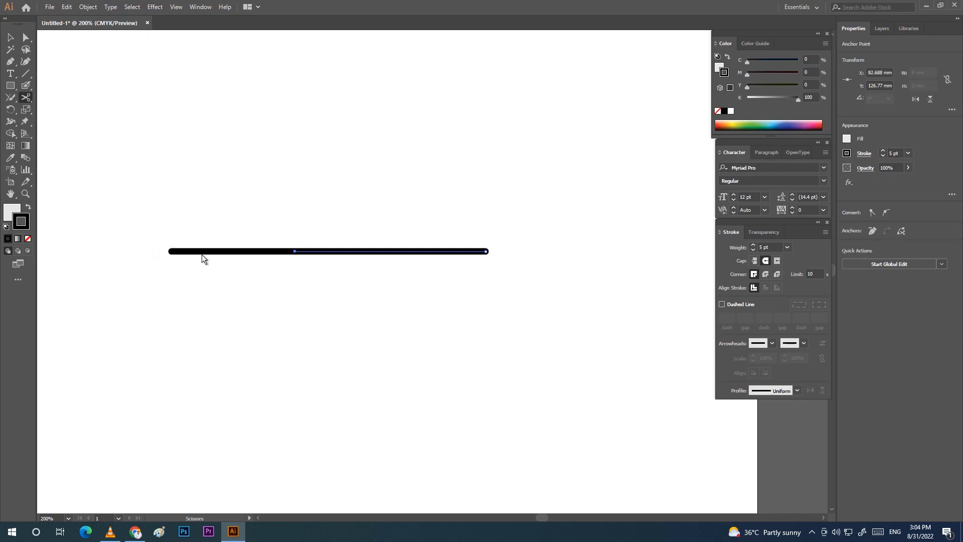
left_click(11, 41)
left_click_drag(252, 254, 251, 290)
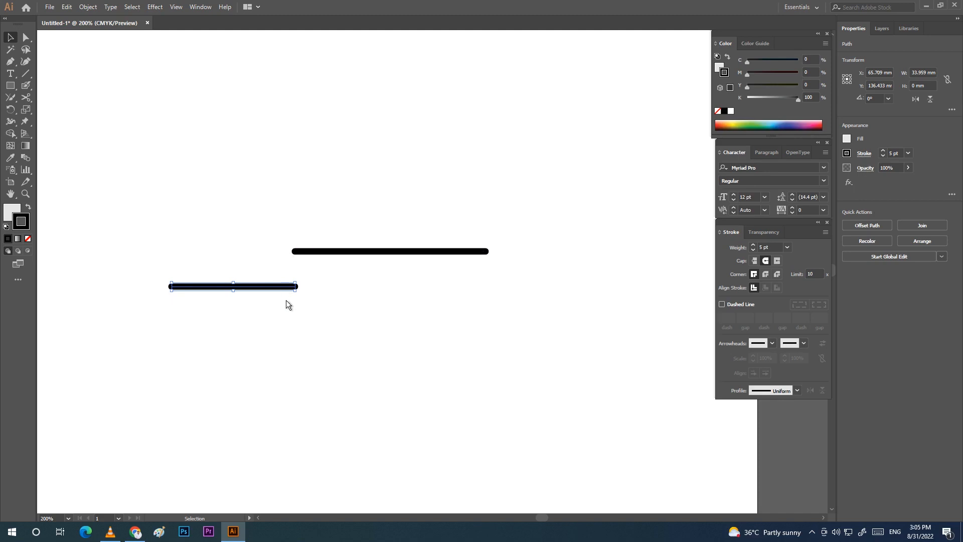
left_click(274, 368)
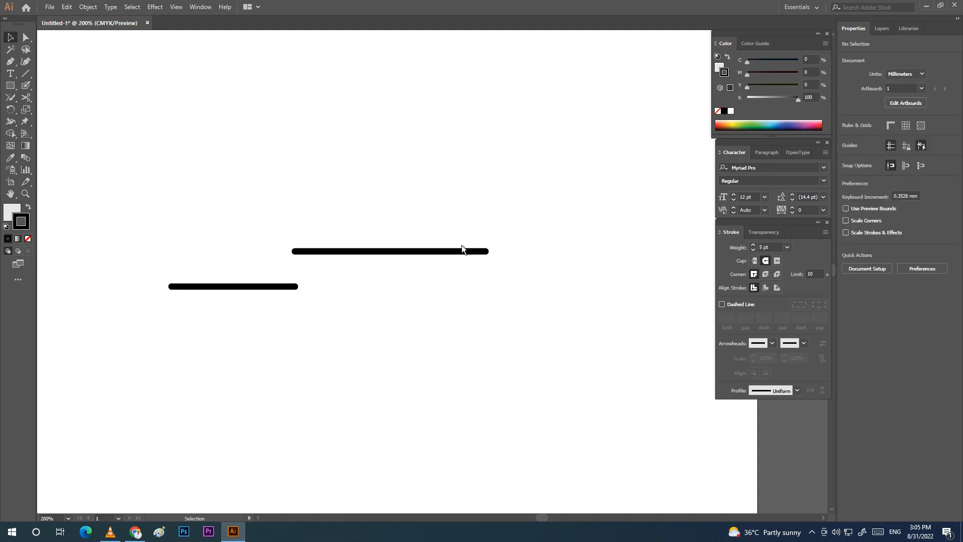
Step: Cut the longer segment about 20 mm from its right end with the Scissors tool and move the end segment about 5 mm down
left_click(27, 98)
left_click(413, 252)
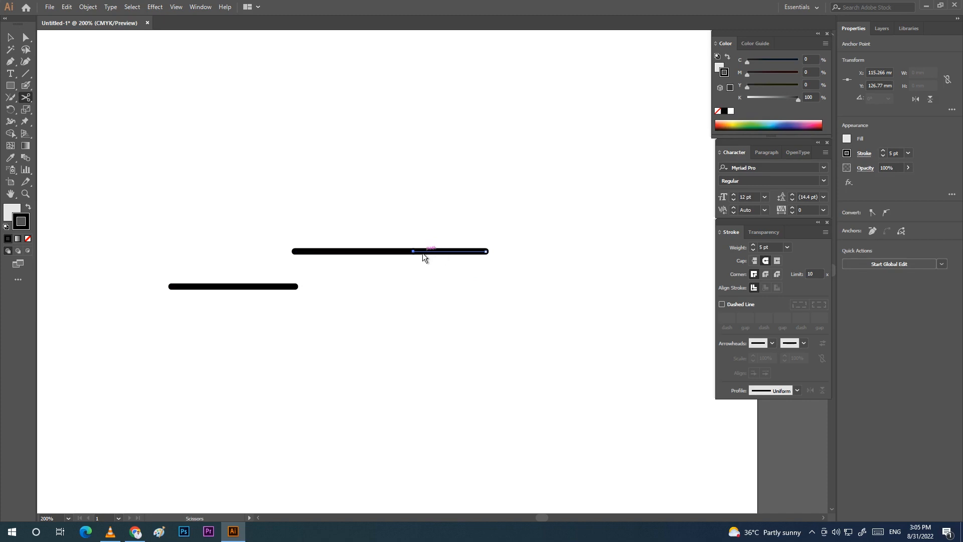
left_click(8, 37)
left_click_drag(462, 253, 463, 271)
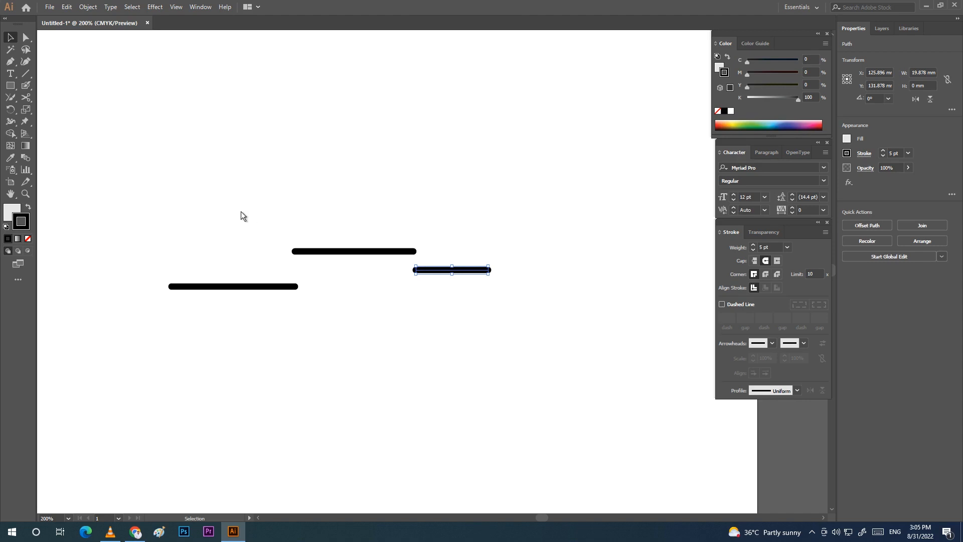
Step: Select all three line segments and delete them from the artboard
left_click_drag(229, 213, 505, 341)
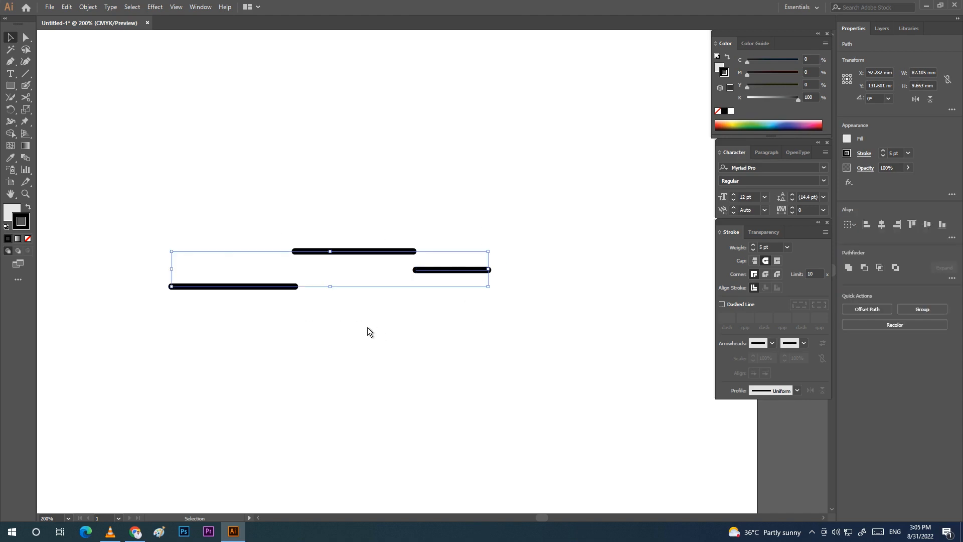
key("Delete")
left_click_drag(28, 99, 66, 125)
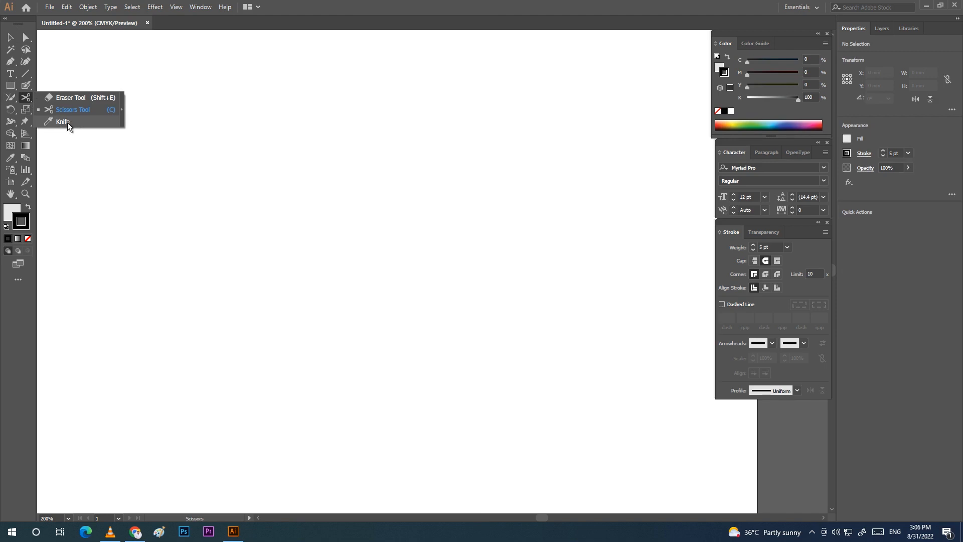
left_click(221, 210)
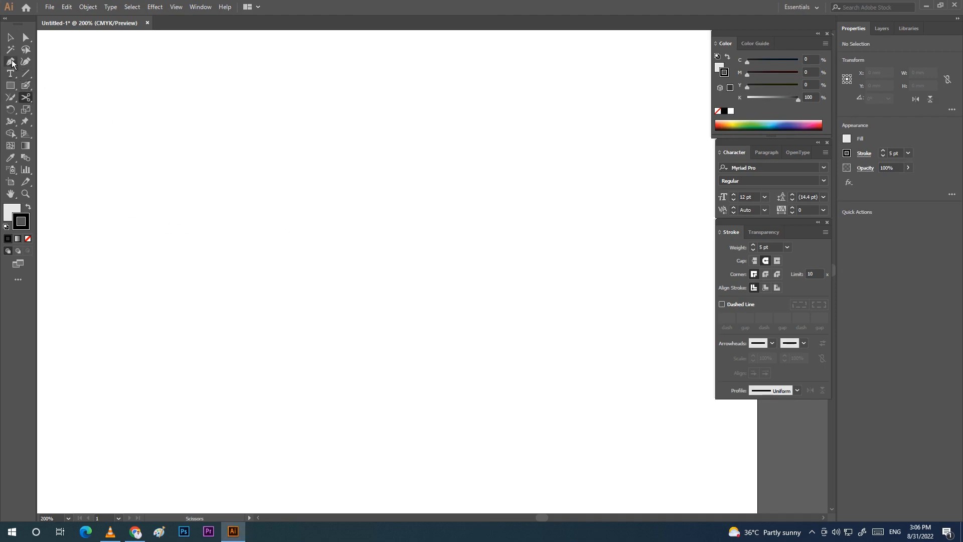
Step: Draw a rectangle about 59 × 43 mm and slice it from top to bottom along a curve with the Knife tool
left_click(10, 85)
left_click_drag(223, 172, 439, 327)
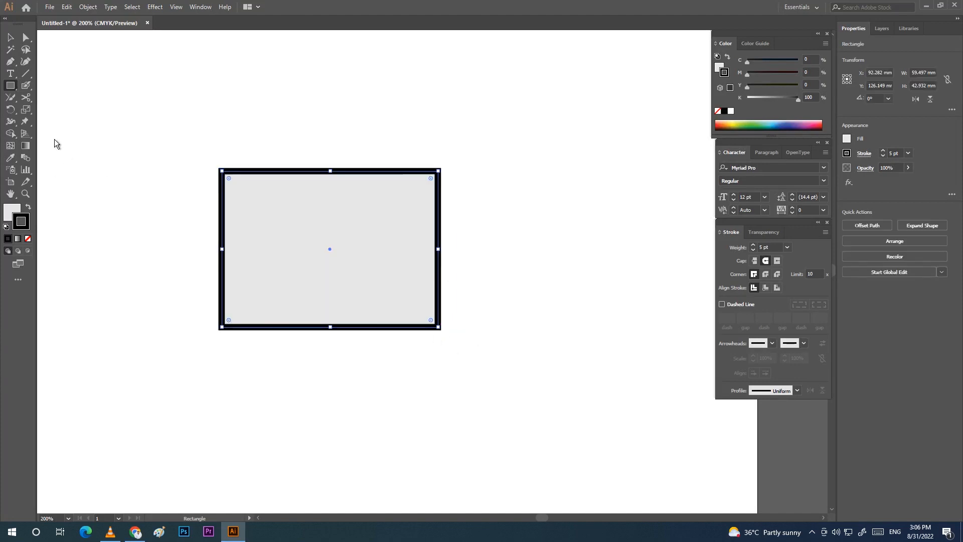
left_click(26, 98)
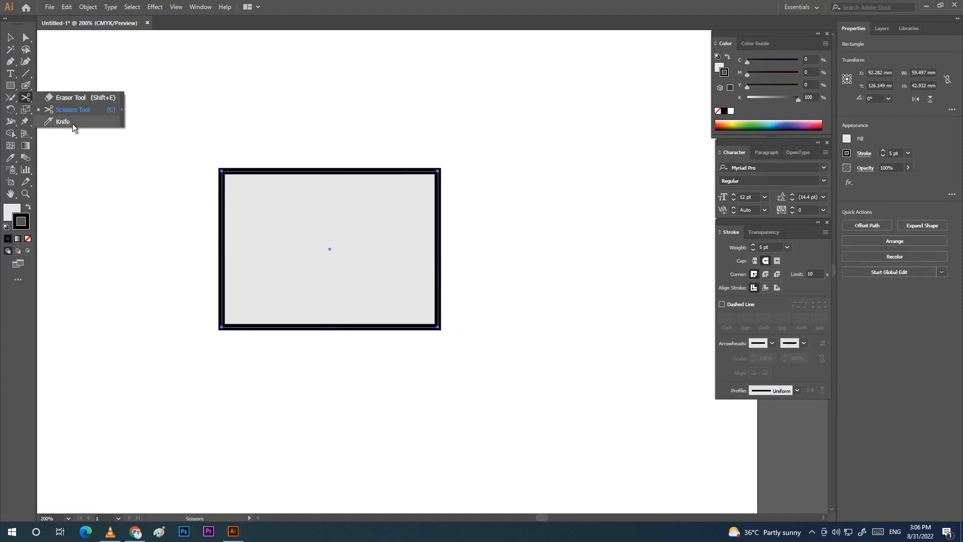
left_click(71, 122)
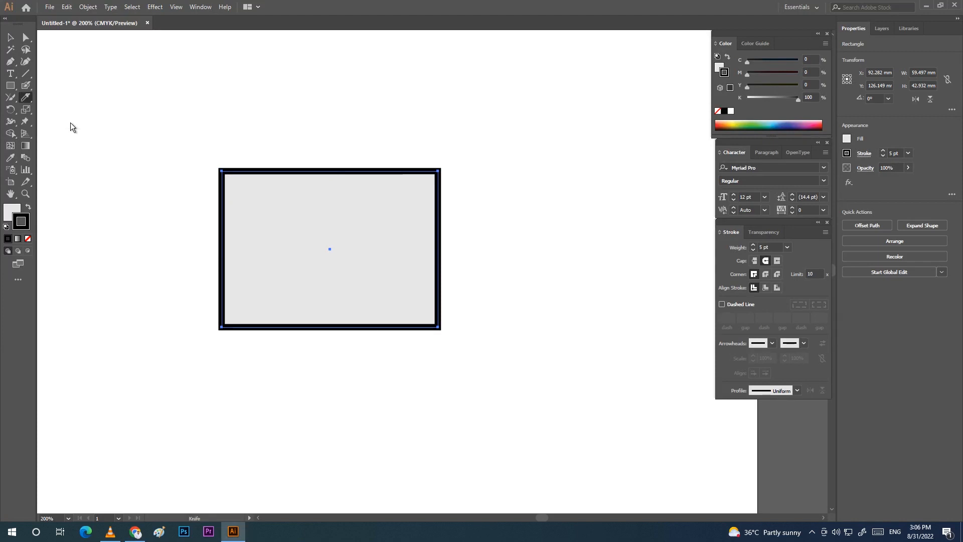
left_click_drag(278, 167, 332, 359)
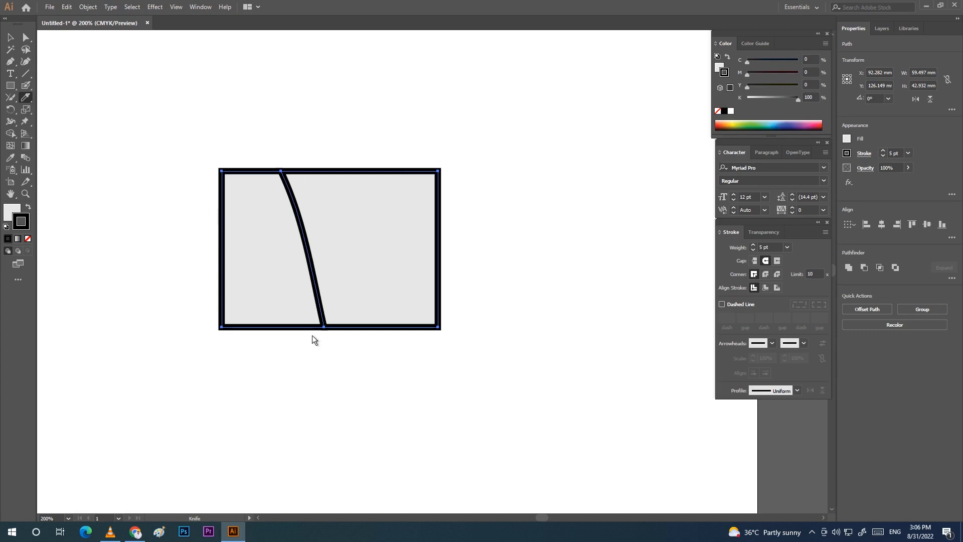
Step: Pull the two sliced pieces apart, the left one leftward and the right one rightward, aligned at the same height, and deselect them
left_click(10, 38)
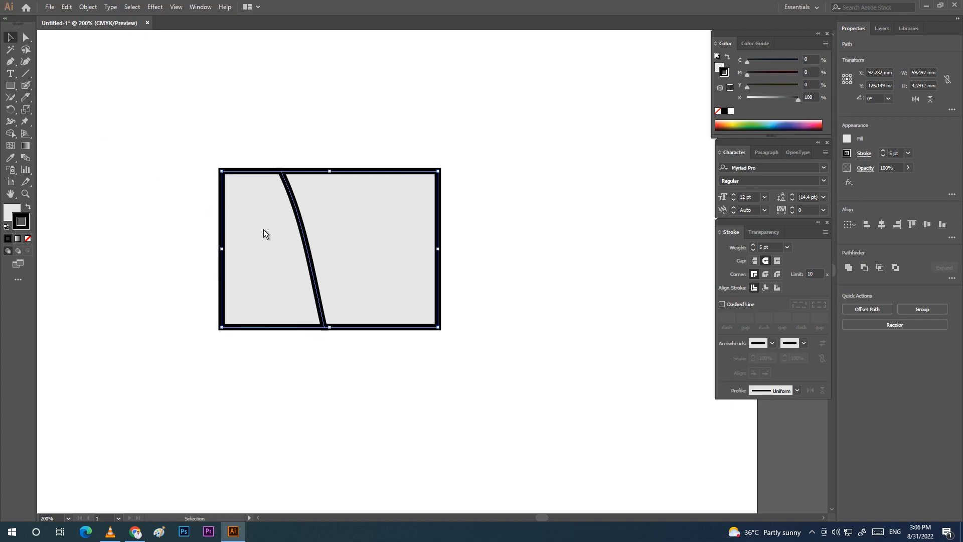
left_click_drag(134, 124, 276, 331)
left_click_drag(266, 252, 221, 261)
left_click(349, 282)
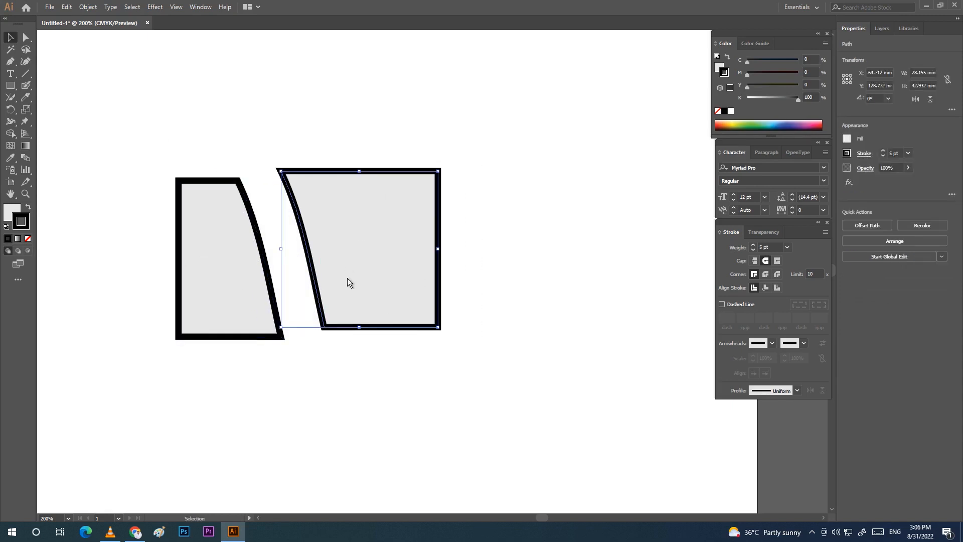
left_click_drag(364, 228, 448, 236)
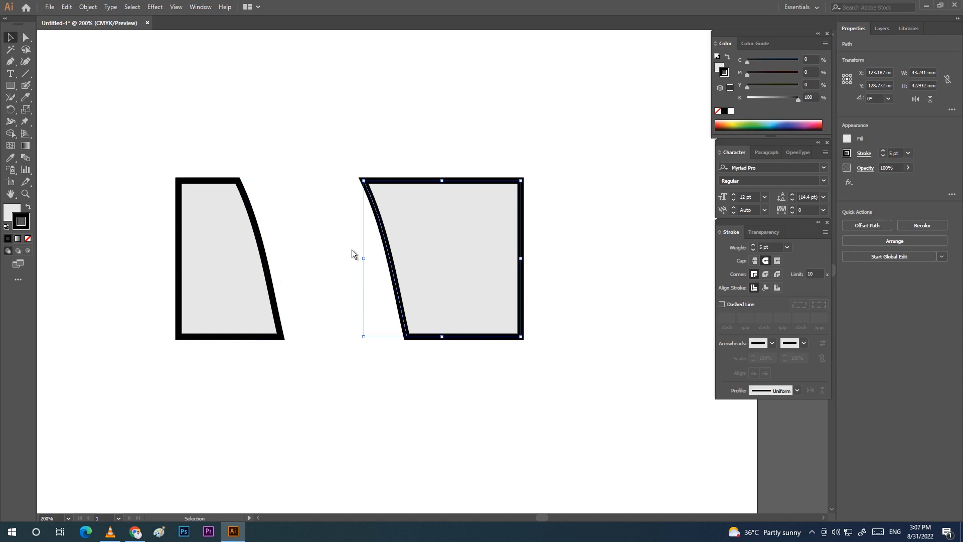
left_click_drag(144, 139, 319, 383)
left_click_drag(324, 144, 561, 383)
left_click(557, 366)
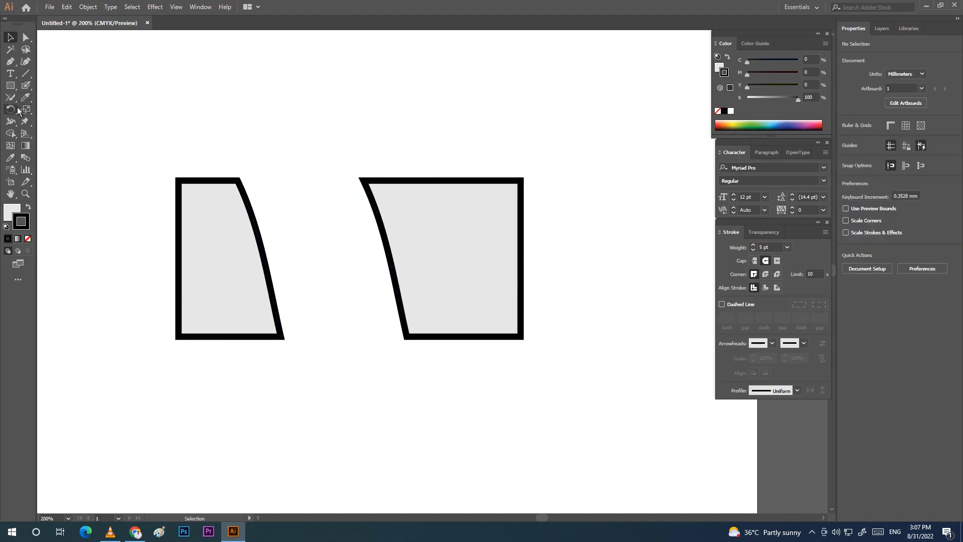